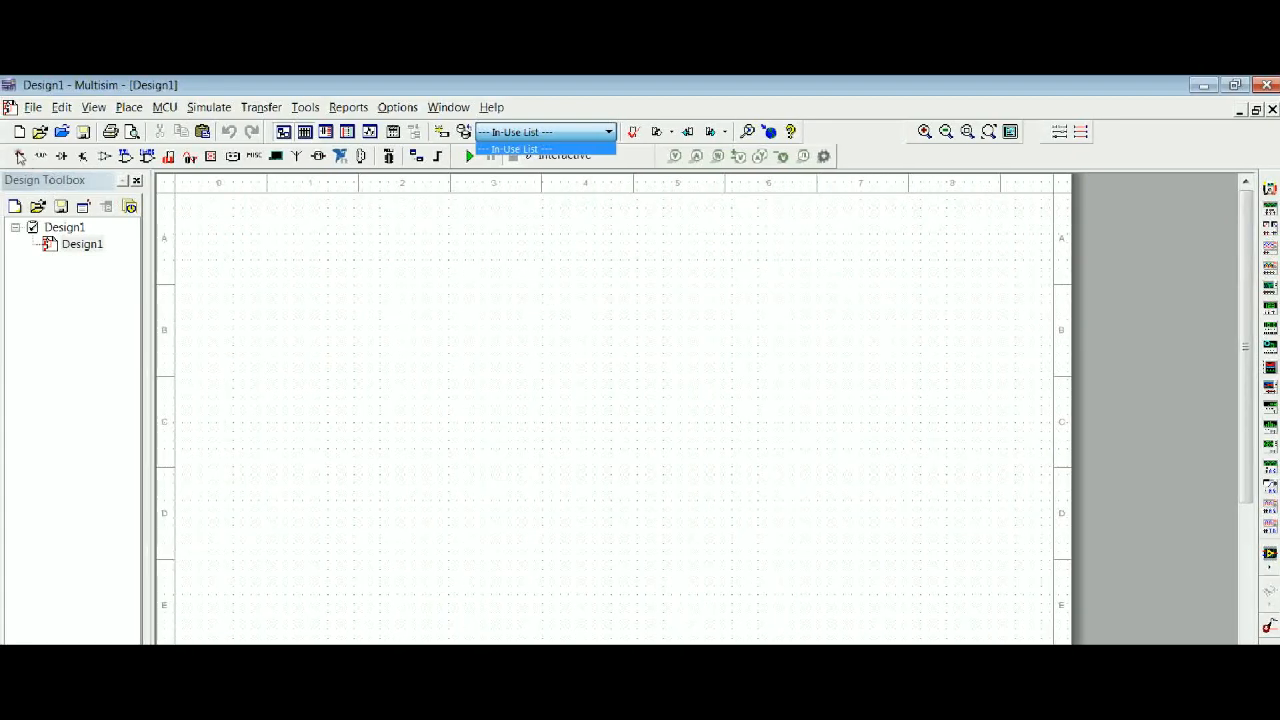
# - Place an AC_VOLTAGE source from the SIGNAL_VOLTAGE_SOURCES family in the upper-left area of the schematic sheet
pyautogui.click(18, 157)
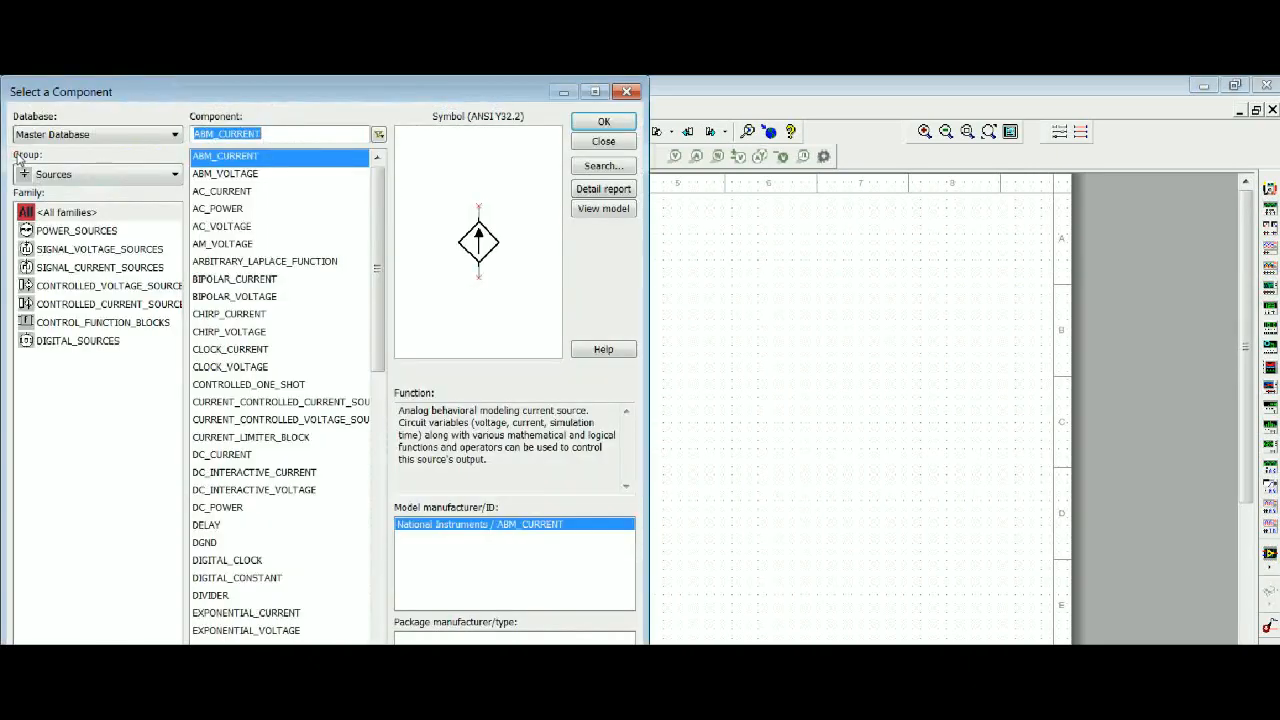
pyautogui.click(66, 252)
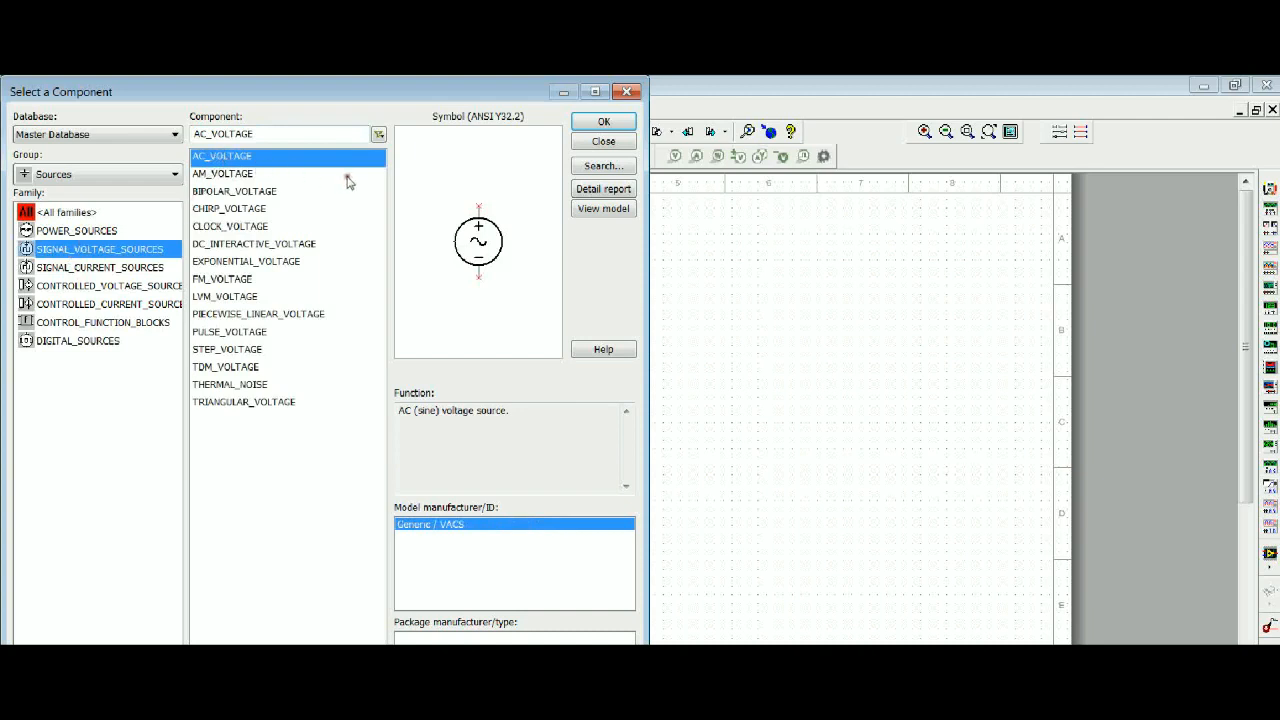
pyautogui.click(606, 122)
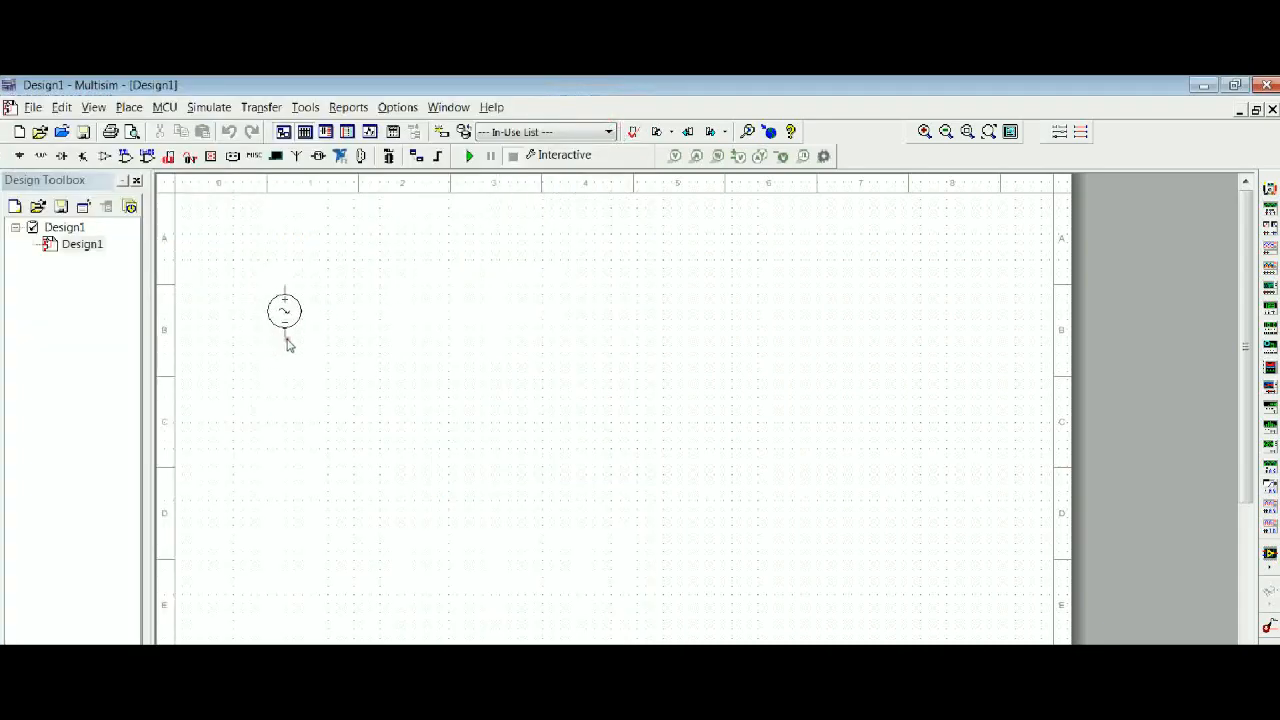
pyautogui.click(287, 342)
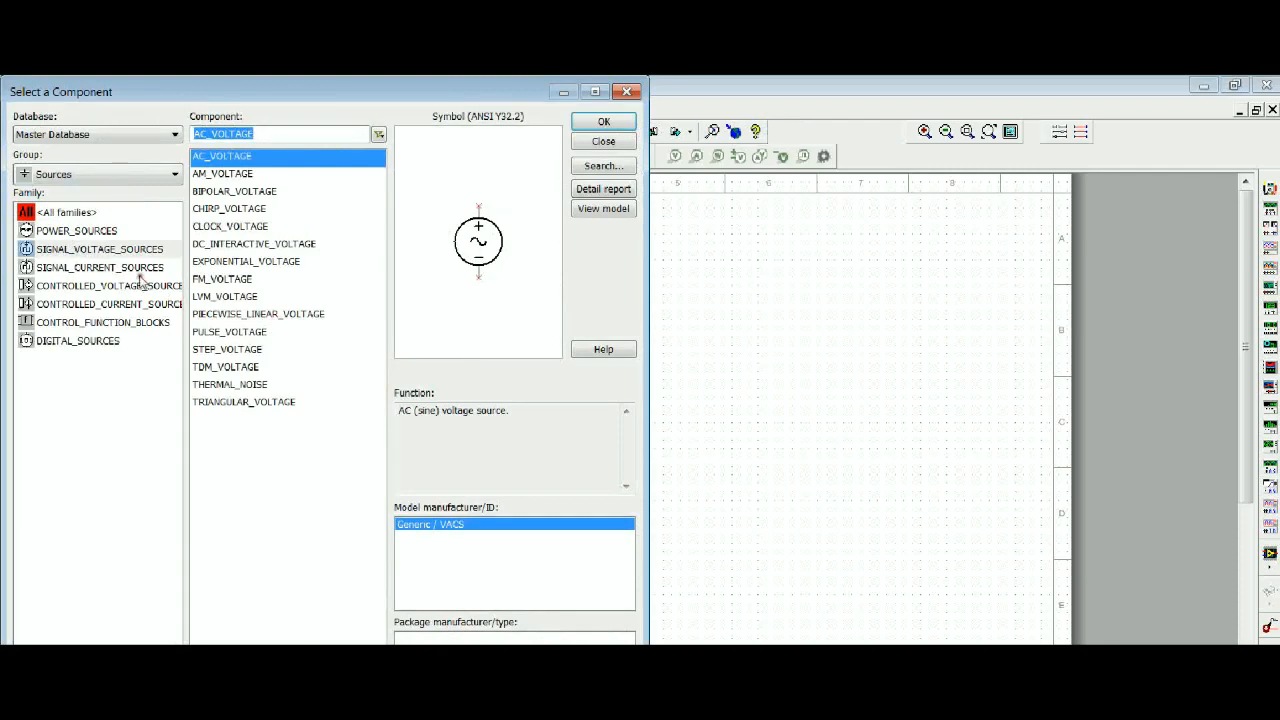
# - Place two GROUND symbols from the POWER_SOURCES family side by side below the AC source
pyautogui.click(105, 231)
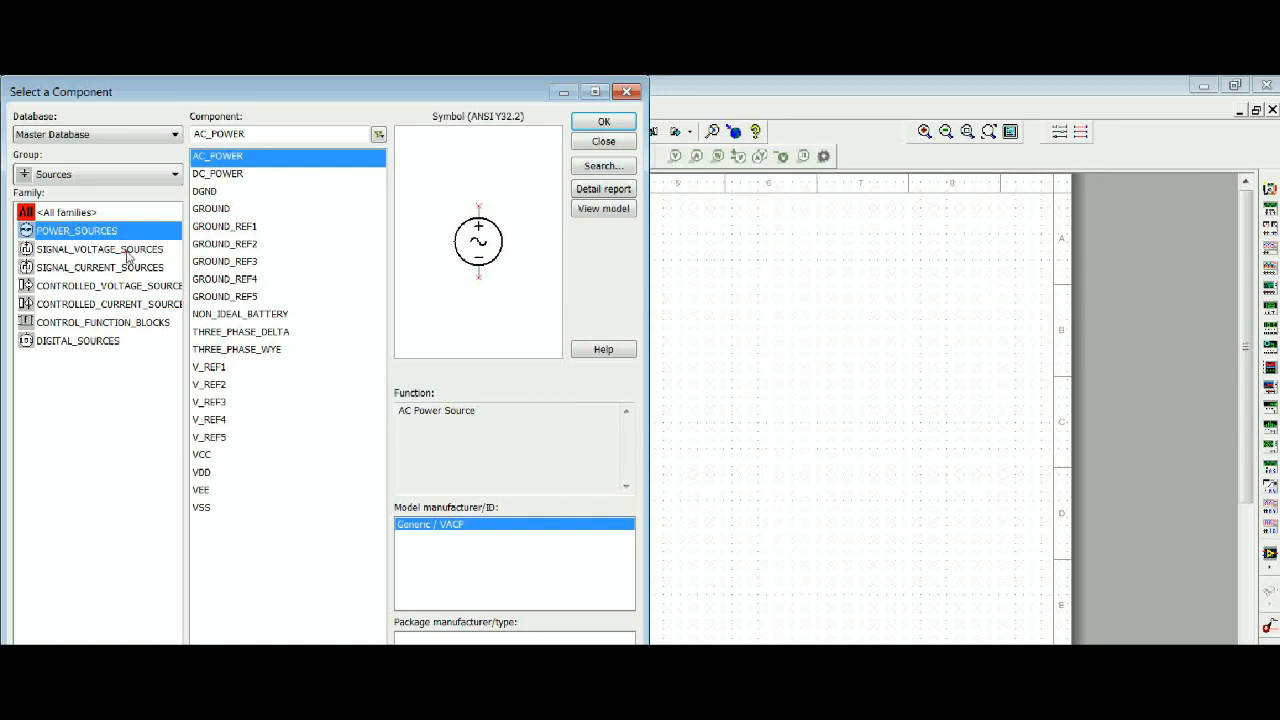
pyautogui.click(221, 208)
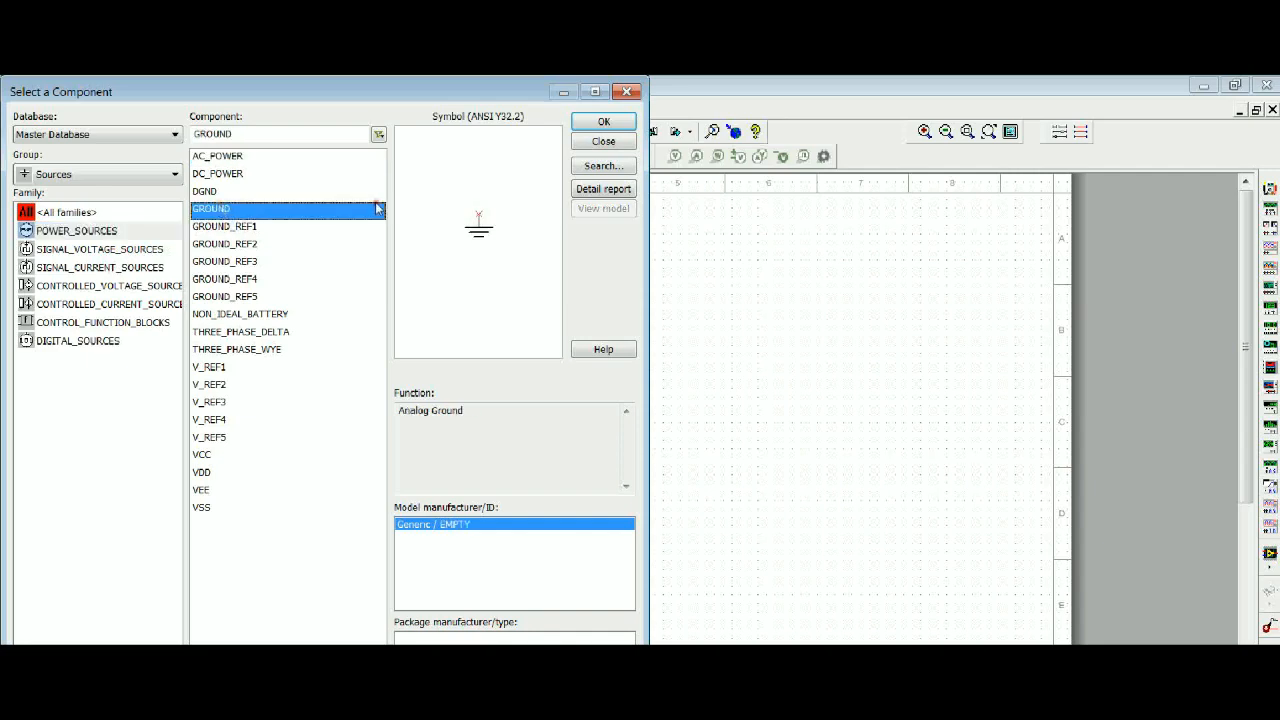
pyautogui.click(604, 122)
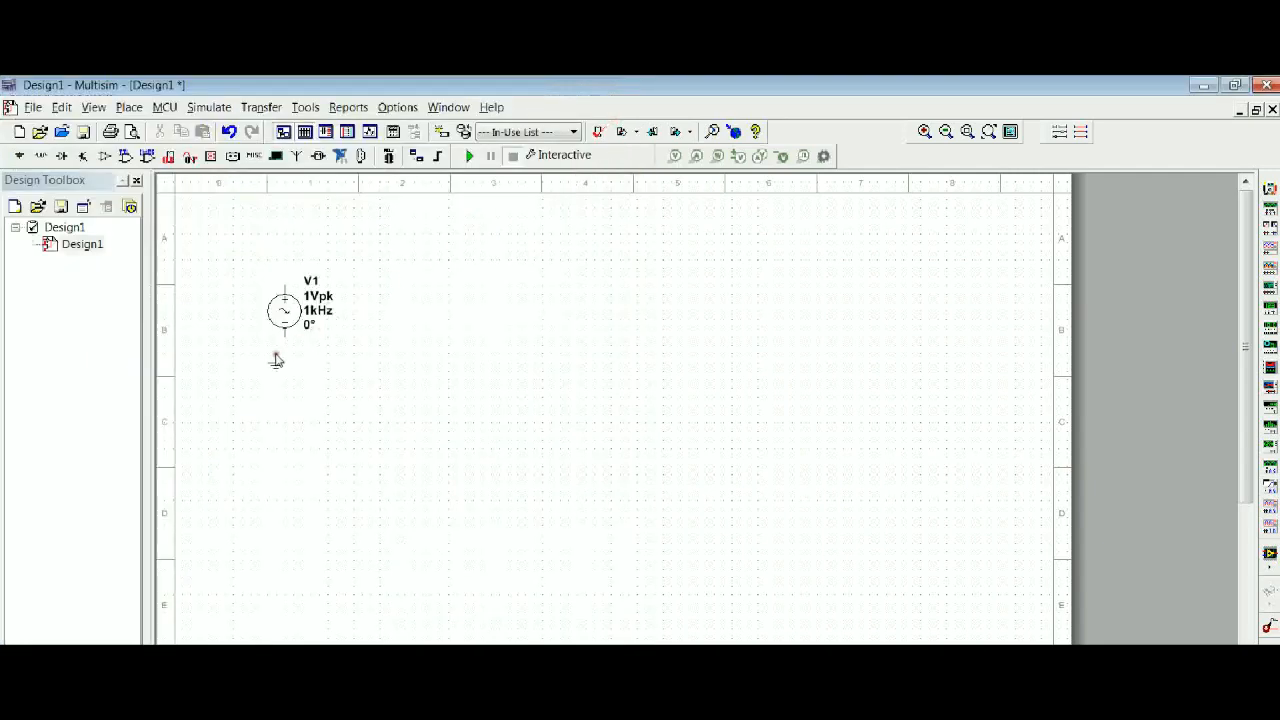
pyautogui.click(277, 360)
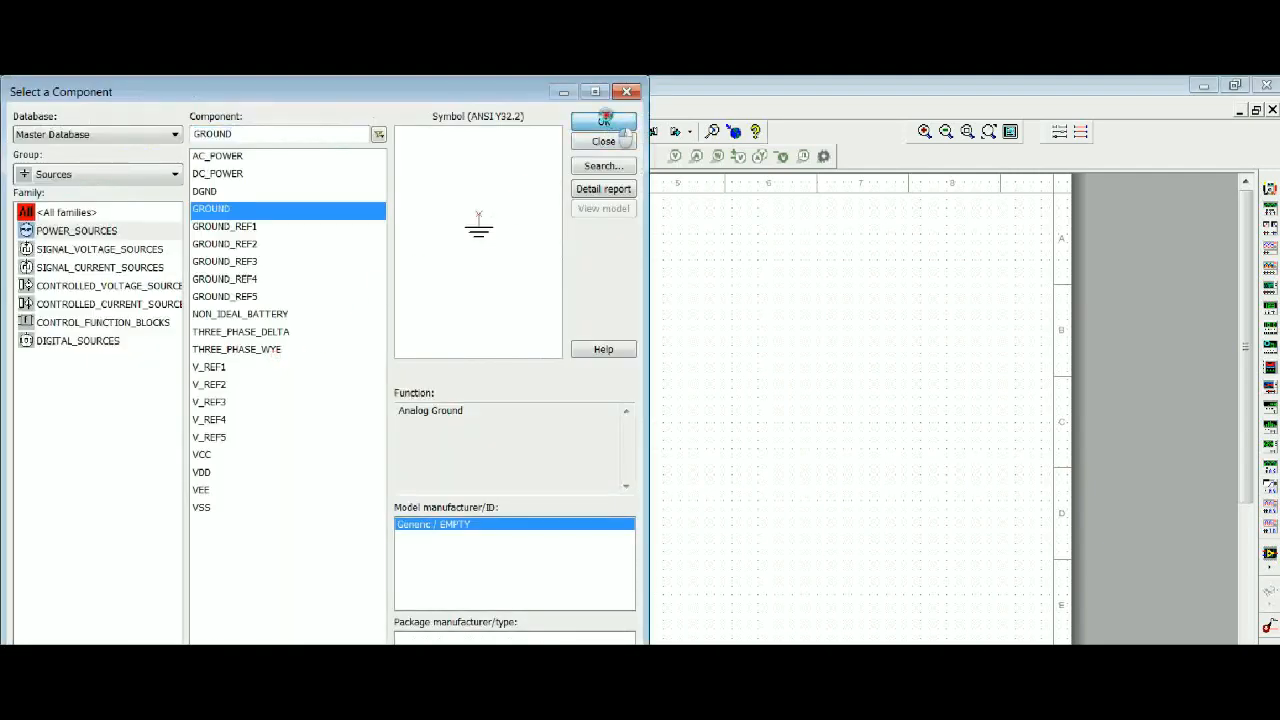
pyautogui.click(604, 122)
pyautogui.click(334, 360)
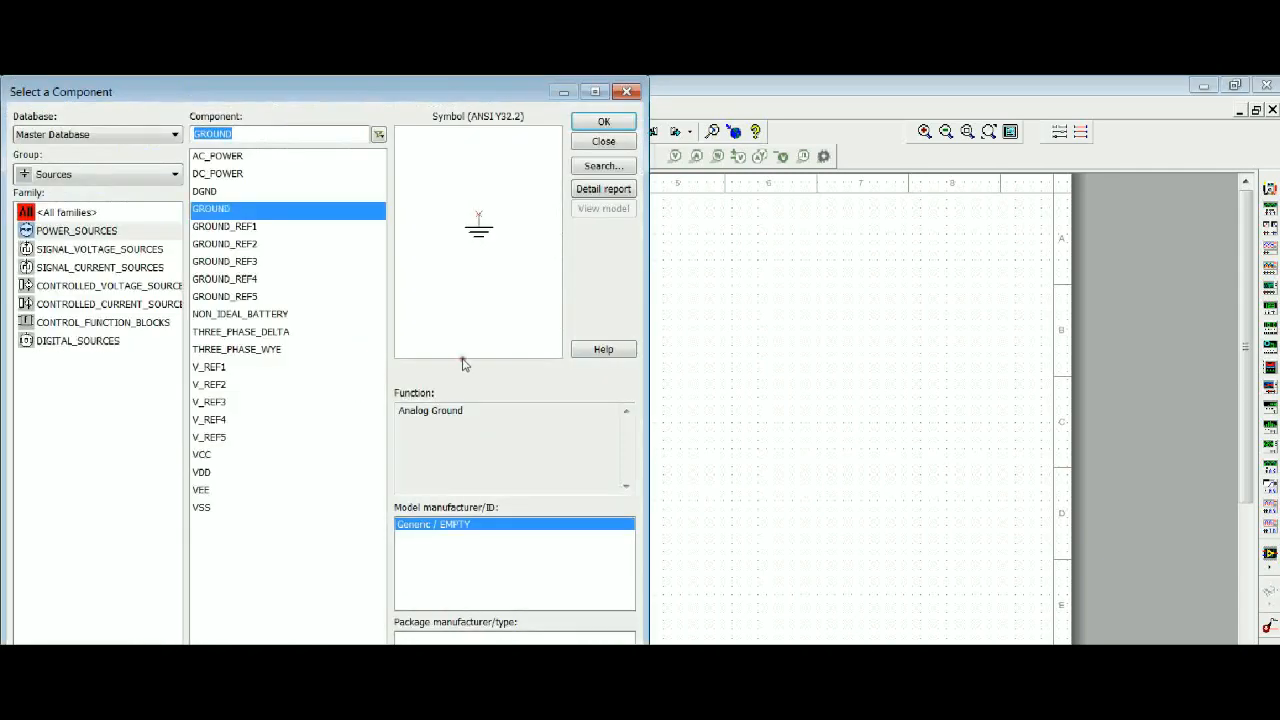
pyautogui.click(626, 91)
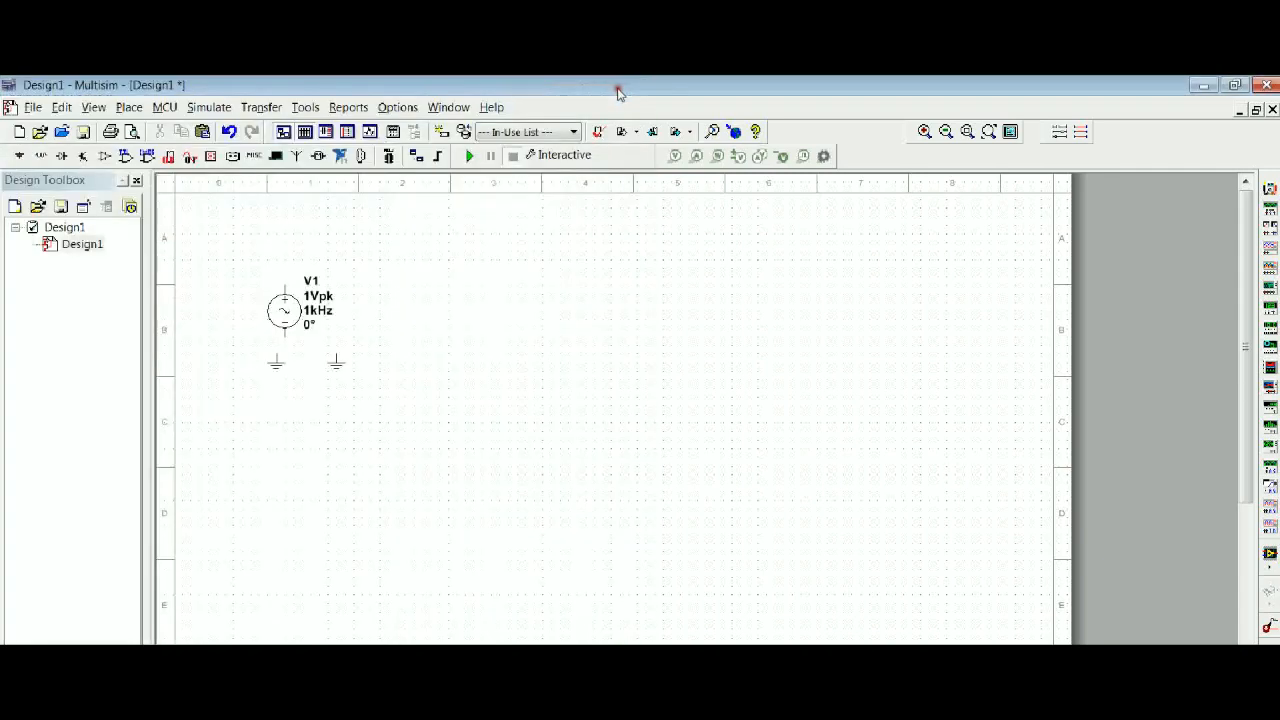
# - Place two RESISTOR_RATED components from the Basic group's RATED_VIRTUAL family in a row above and beyond the AC source
pyautogui.click(40, 157)
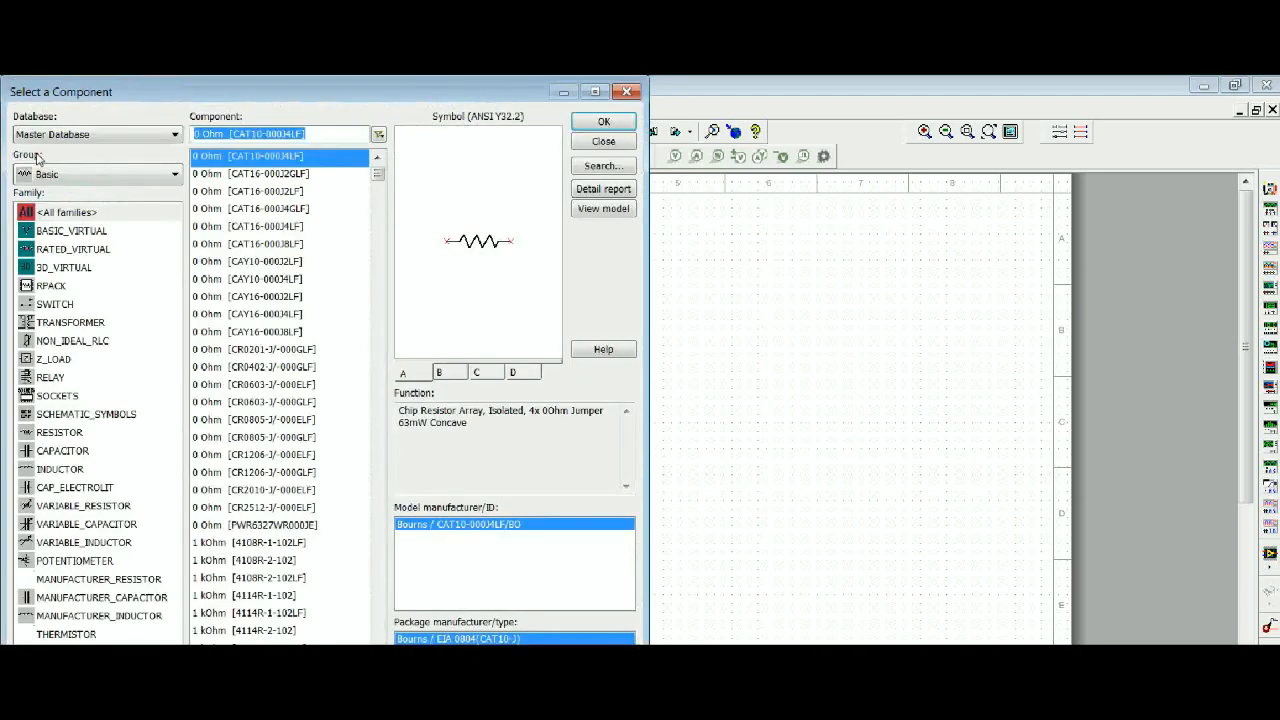
pyautogui.click(66, 434)
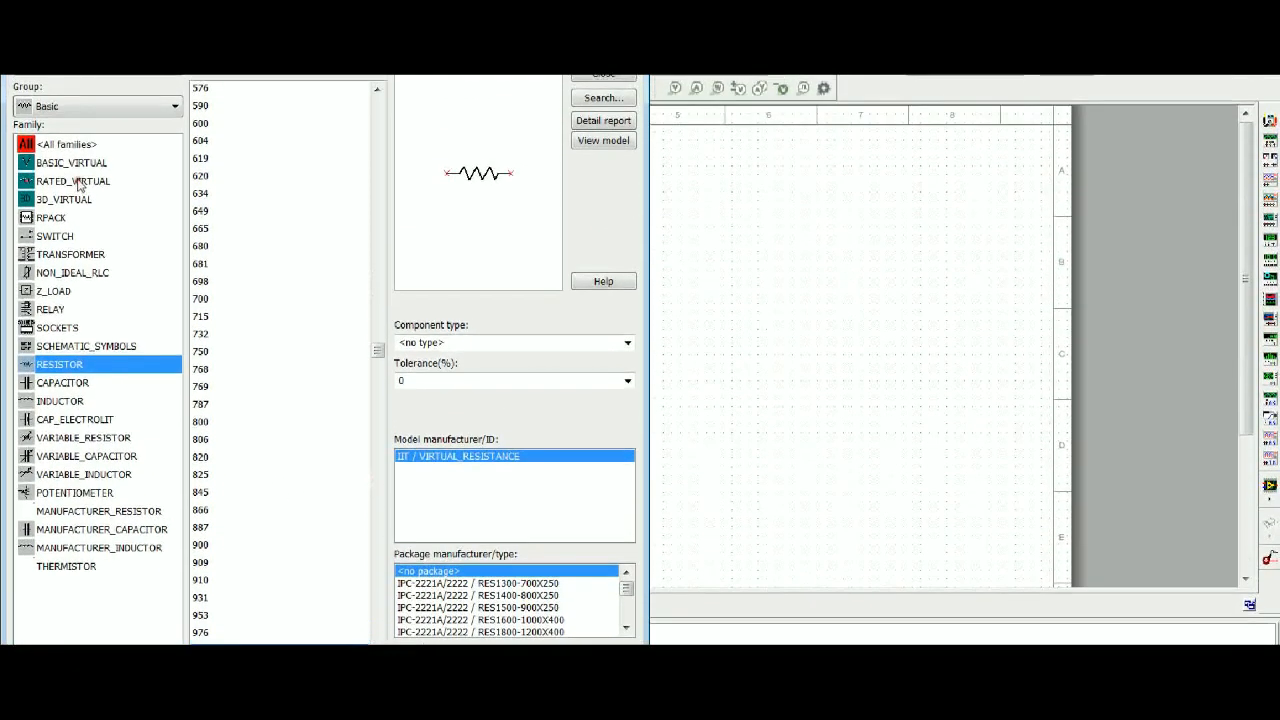
pyautogui.click(80, 189)
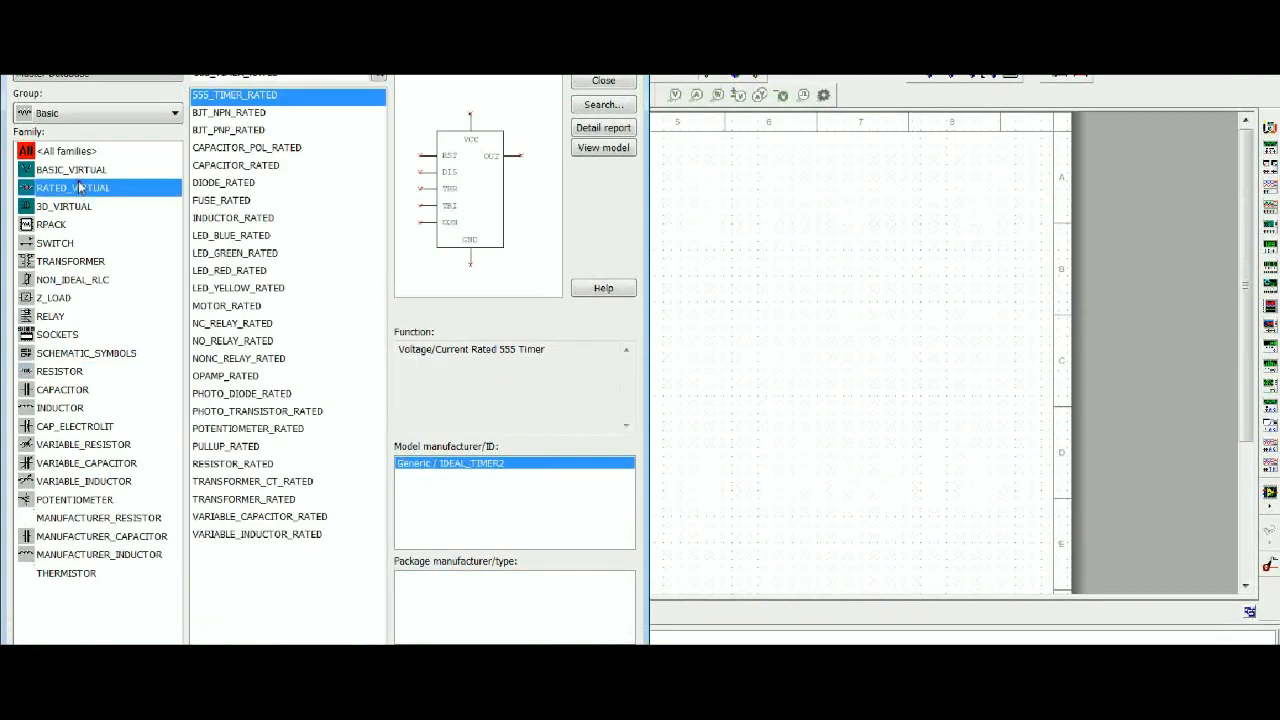
pyautogui.click(135, 113)
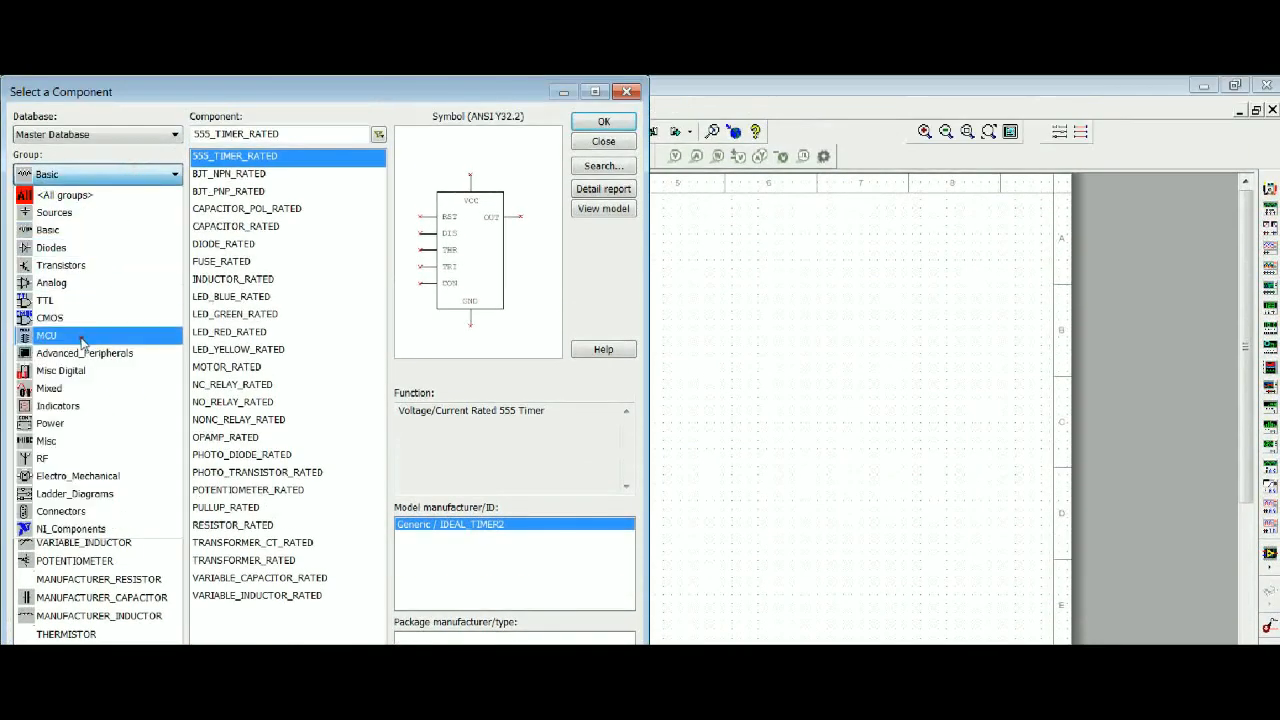
pyautogui.click(161, 178)
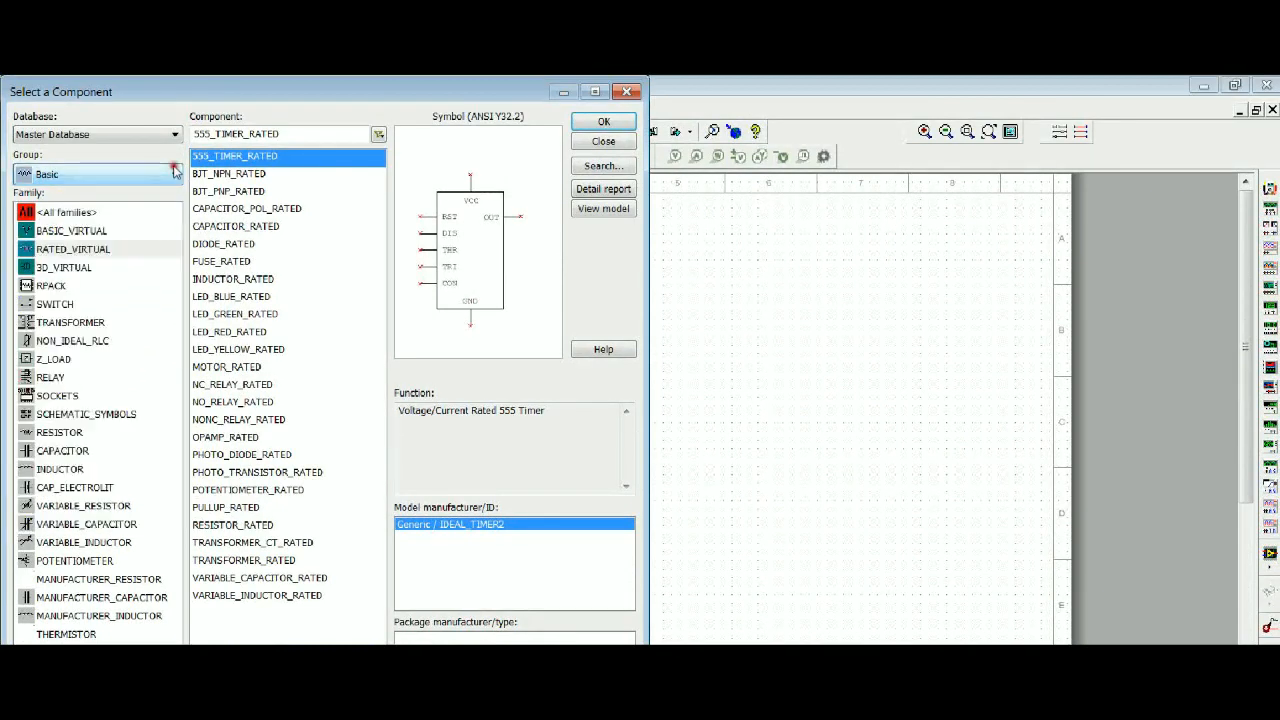
pyautogui.click(112, 250)
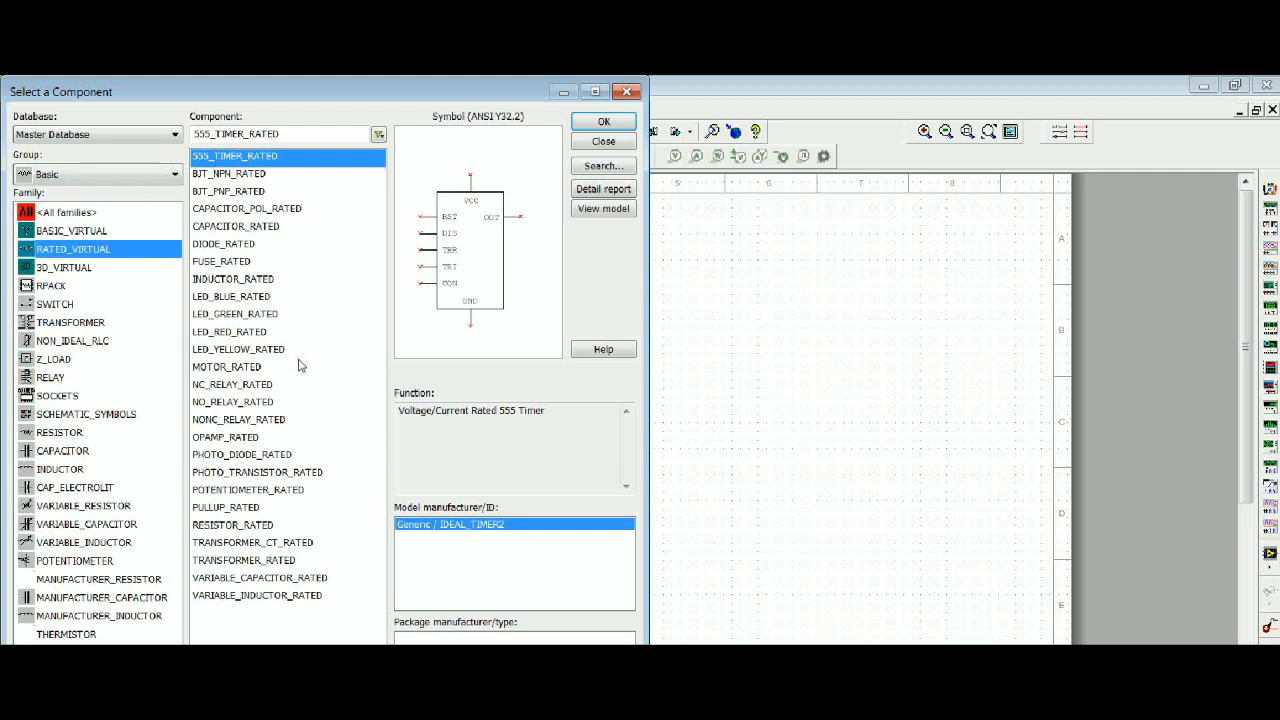
pyautogui.click(258, 526)
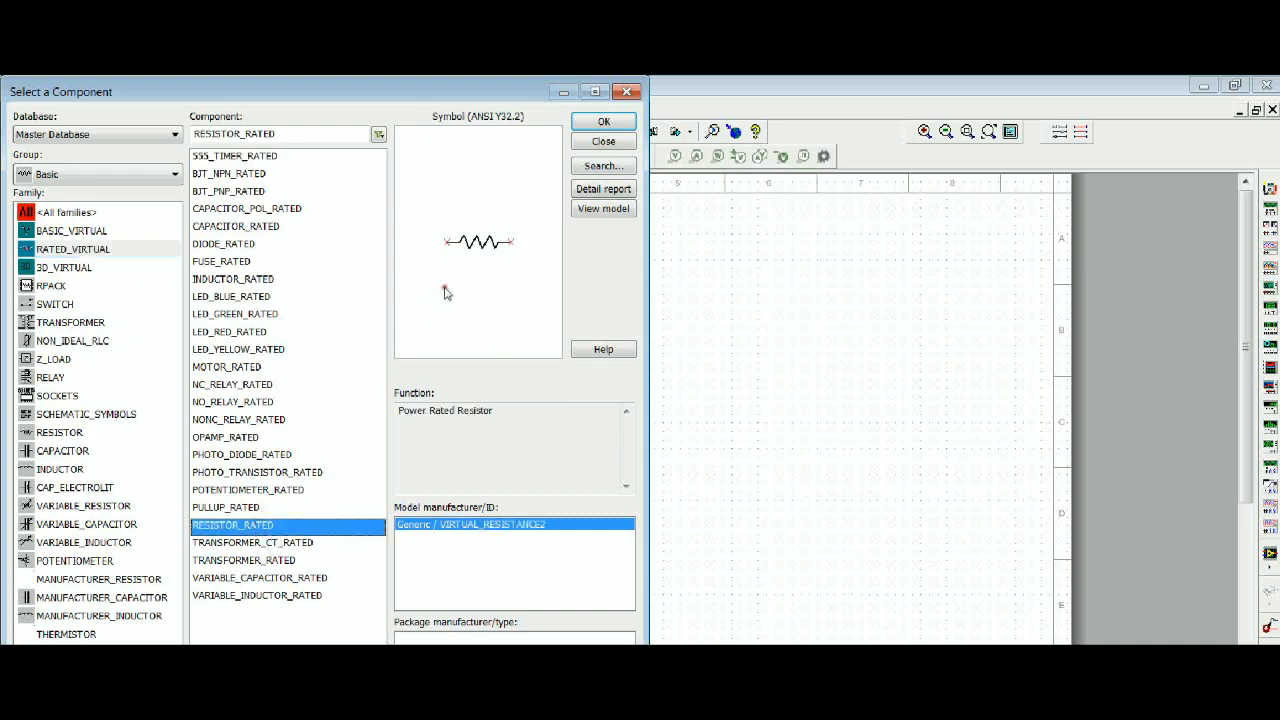
pyautogui.click(604, 121)
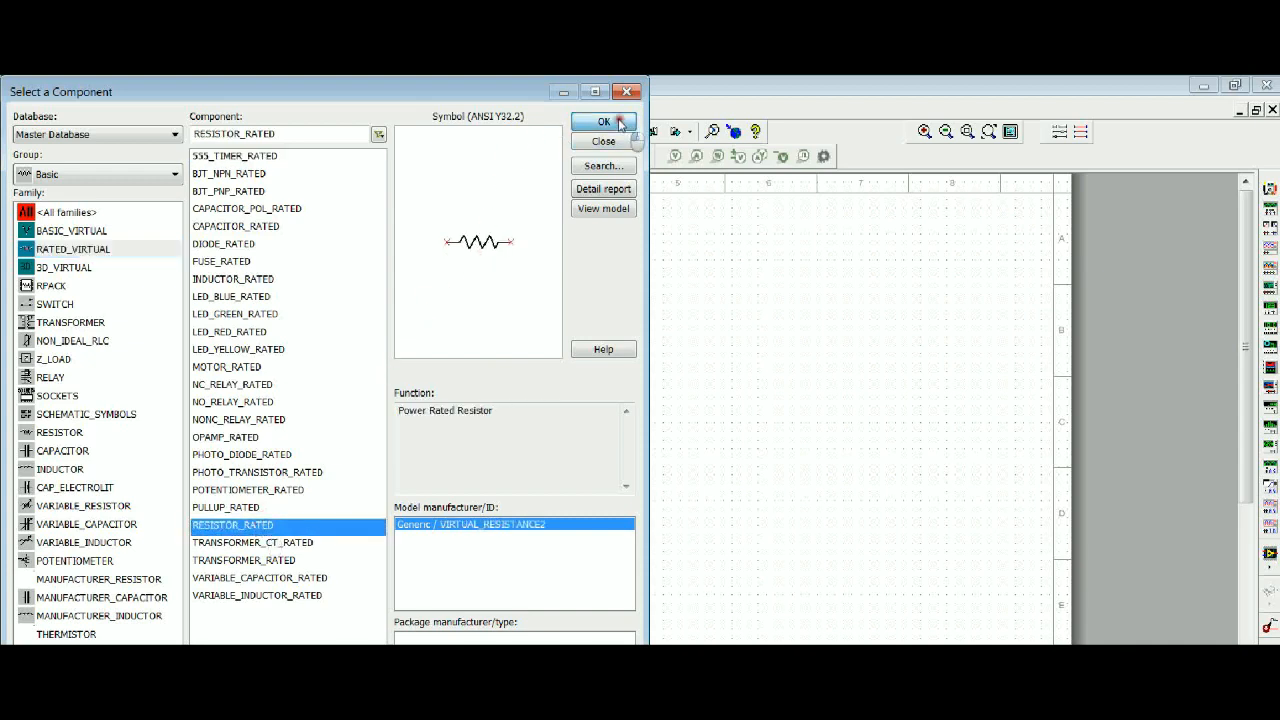
pyautogui.click(350, 240)
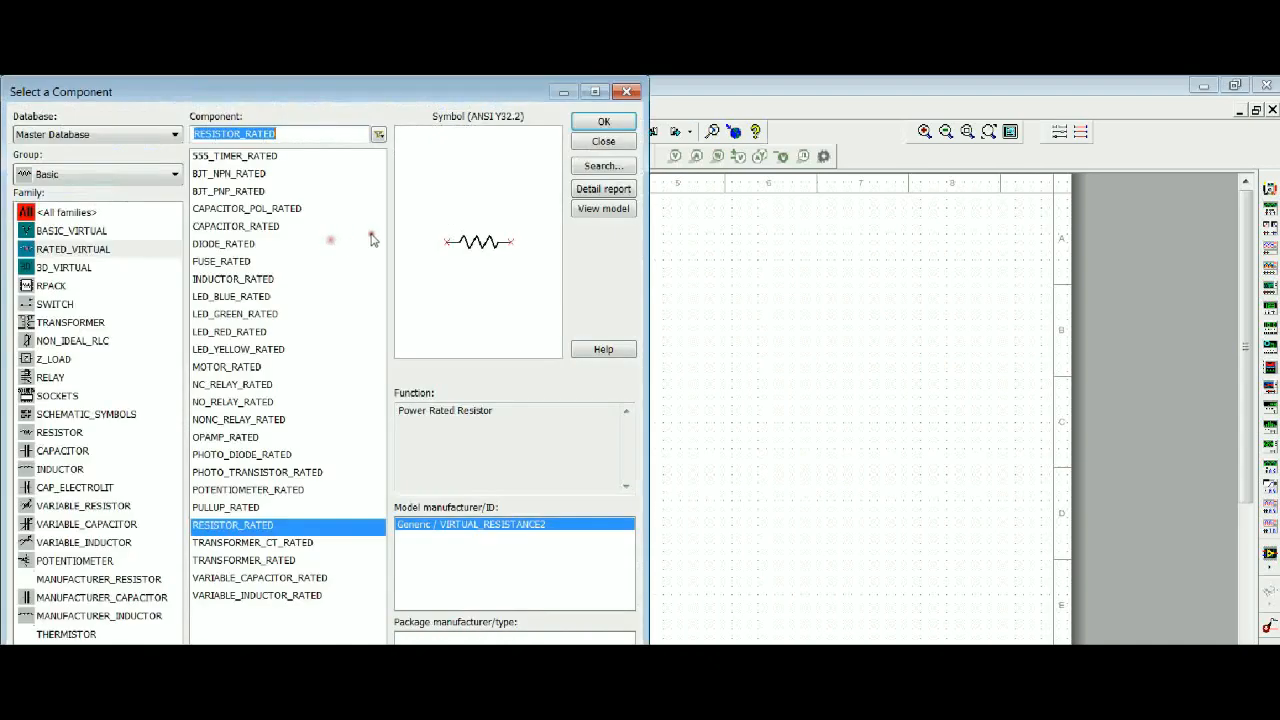
pyautogui.click(604, 121)
pyautogui.click(470, 240)
# - Place one INDUCTOR_RATED component from the RATED_VIRTUAL family below resistor R2
pyautogui.click(240, 280)
pyautogui.click(604, 121)
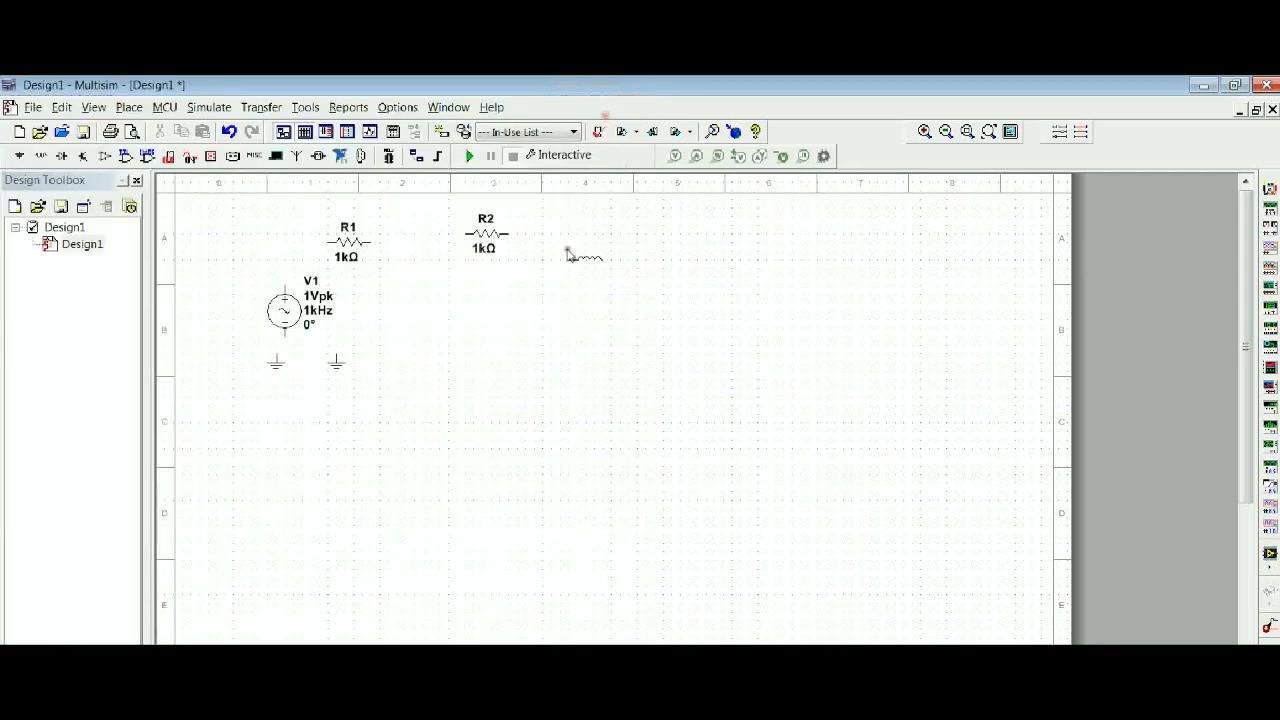
pyautogui.click(480, 311)
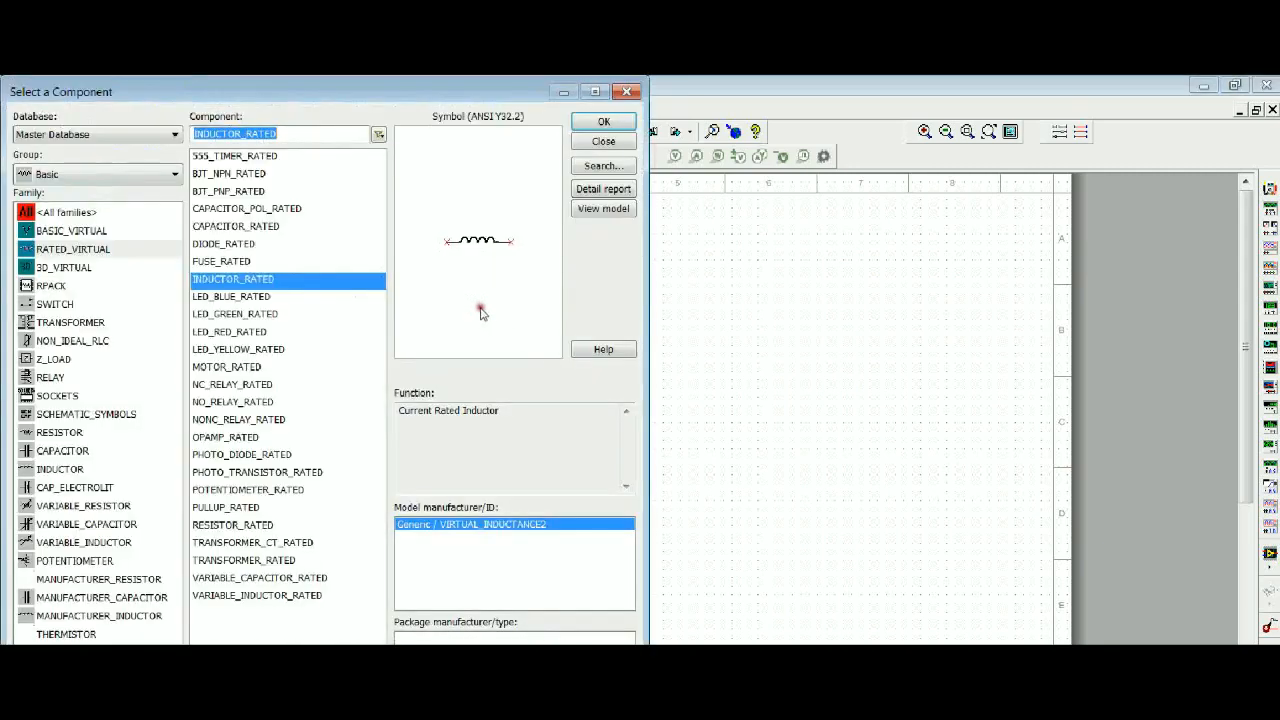
pyautogui.click(612, 143)
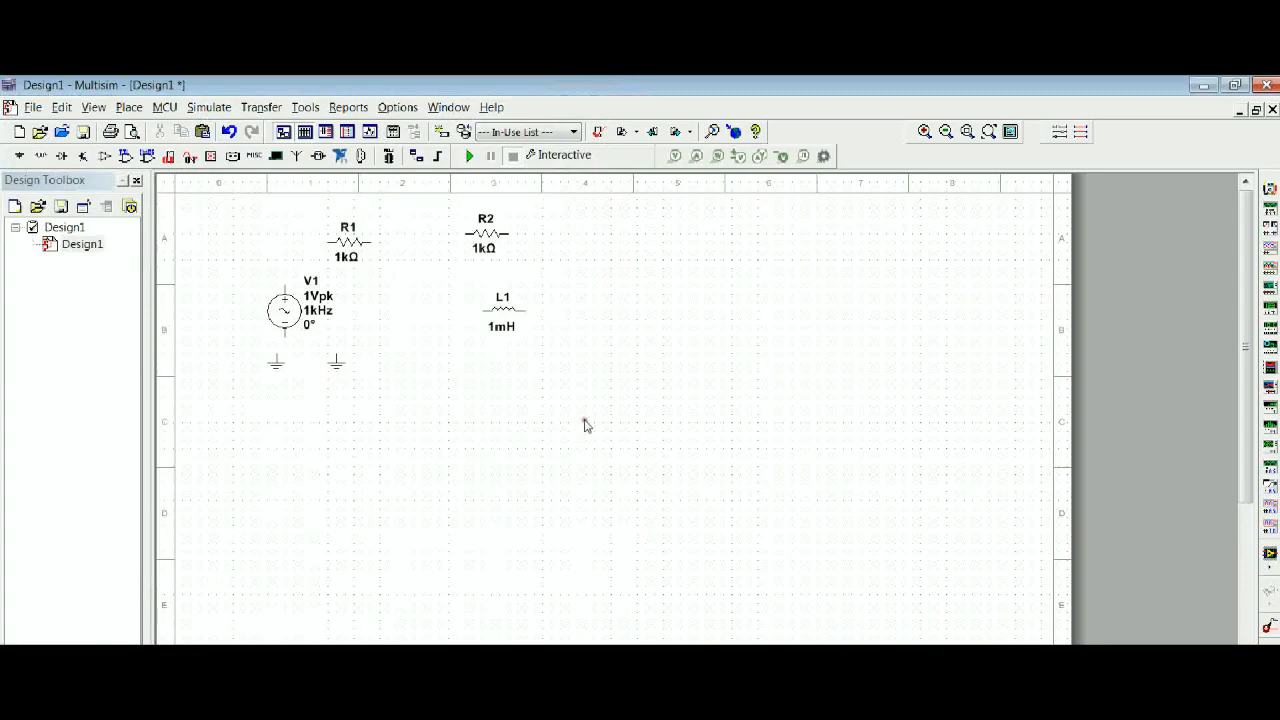
# - Rotate inductor L1 90° clockwise and shift it slightly toward the AC source
pyautogui.scroll(-1, 582, 422)
pyautogui.scroll(1, 582, 422)
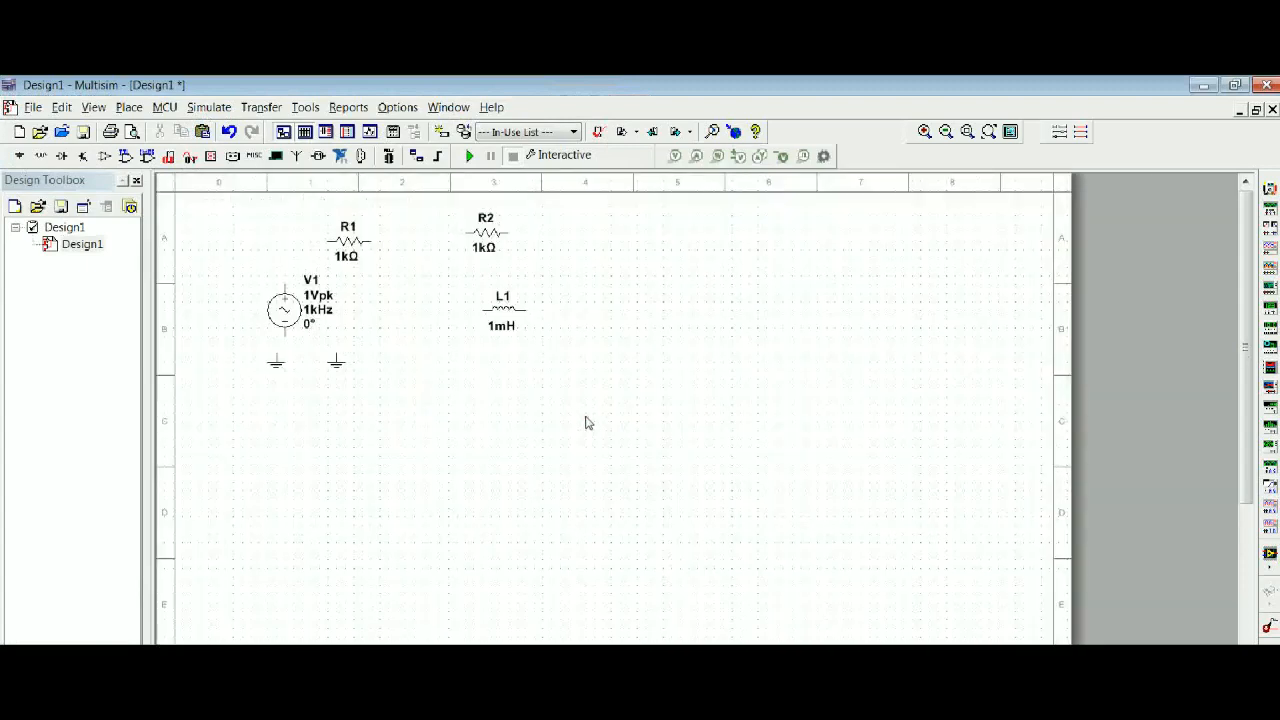
pyautogui.scroll(2, 587, 422)
pyautogui.scroll(-1, 587, 422)
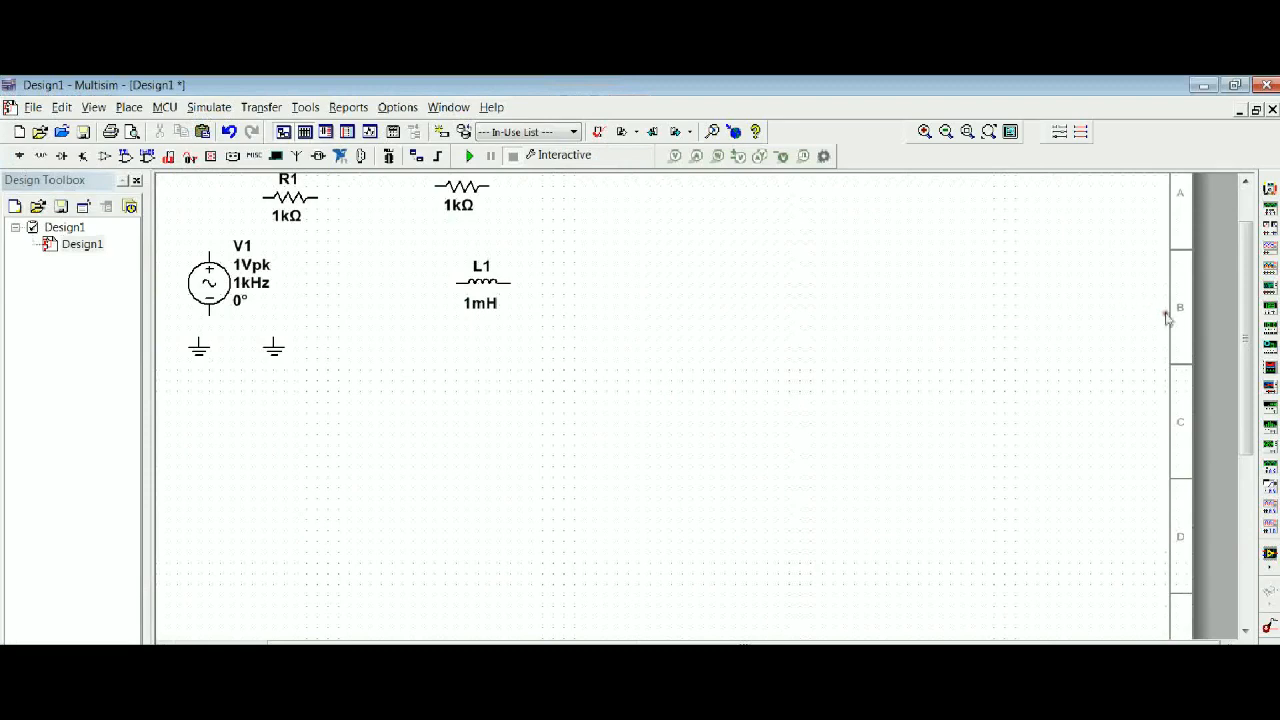
pyautogui.moveTo(1246, 316); pyautogui.dragTo(1236, 279)
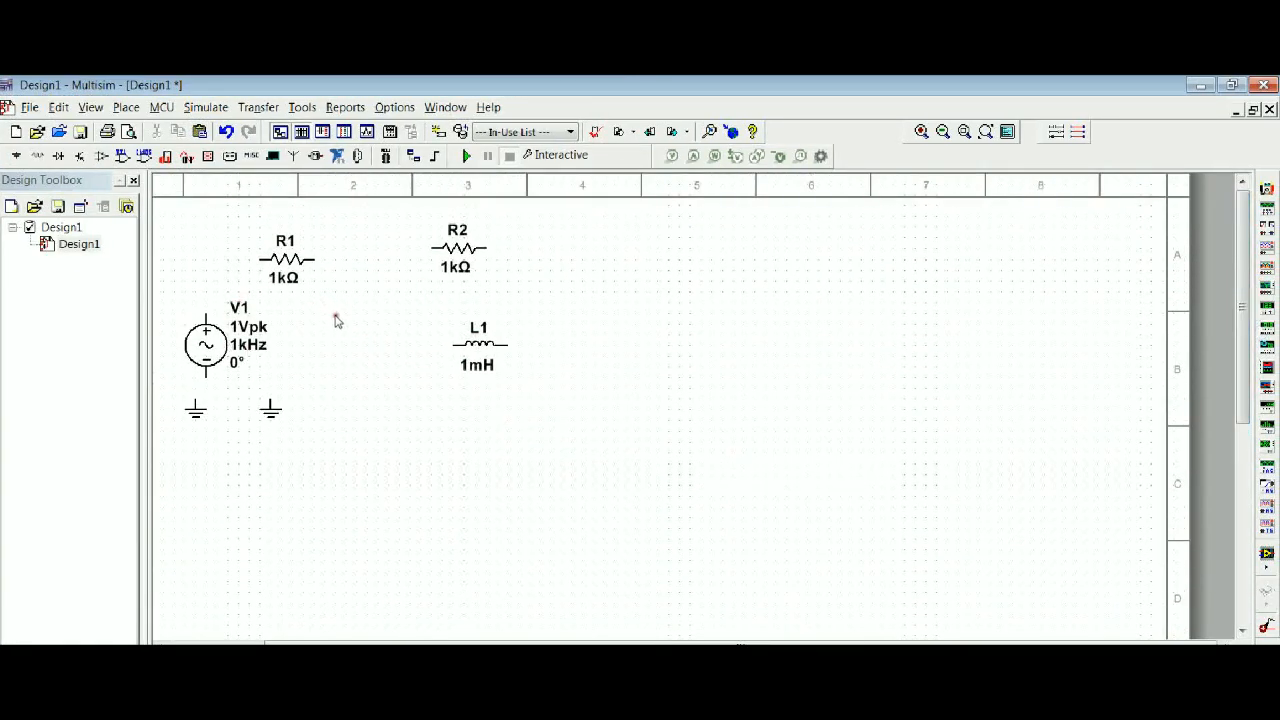
pyautogui.rightClick(484, 347)
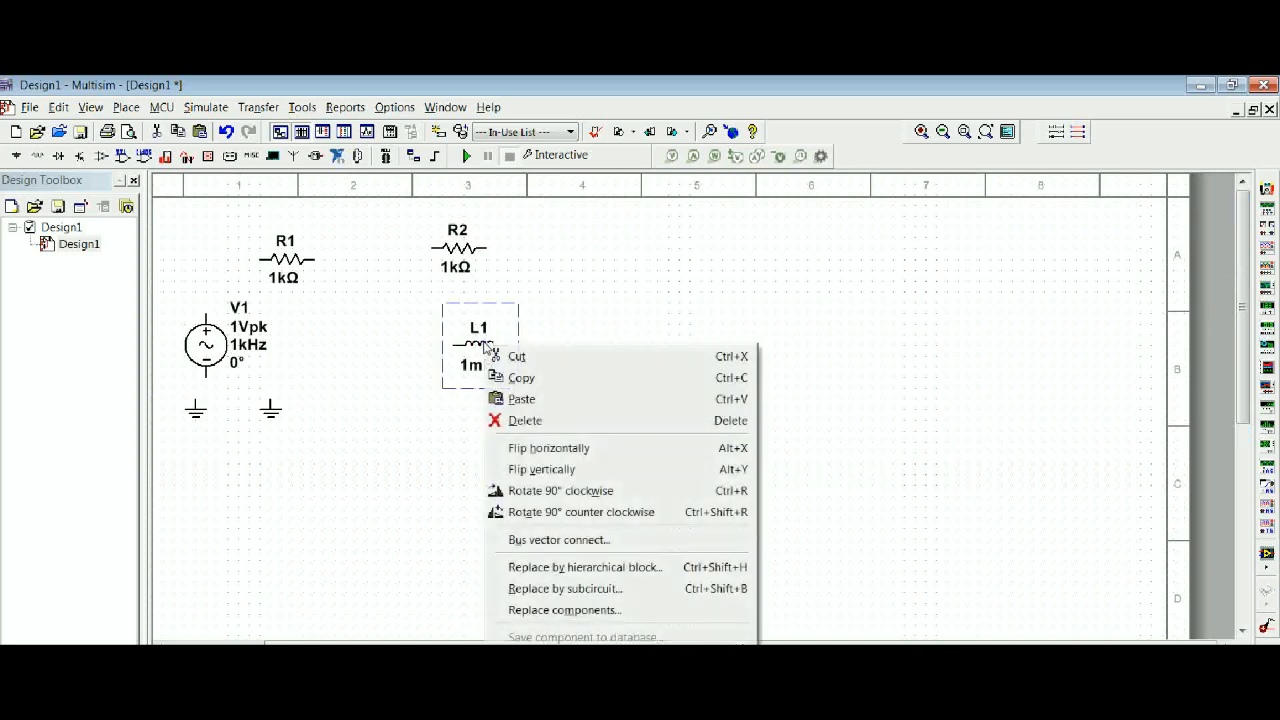
pyautogui.click(558, 490)
pyautogui.moveTo(476, 345); pyautogui.dragTo(446, 358)
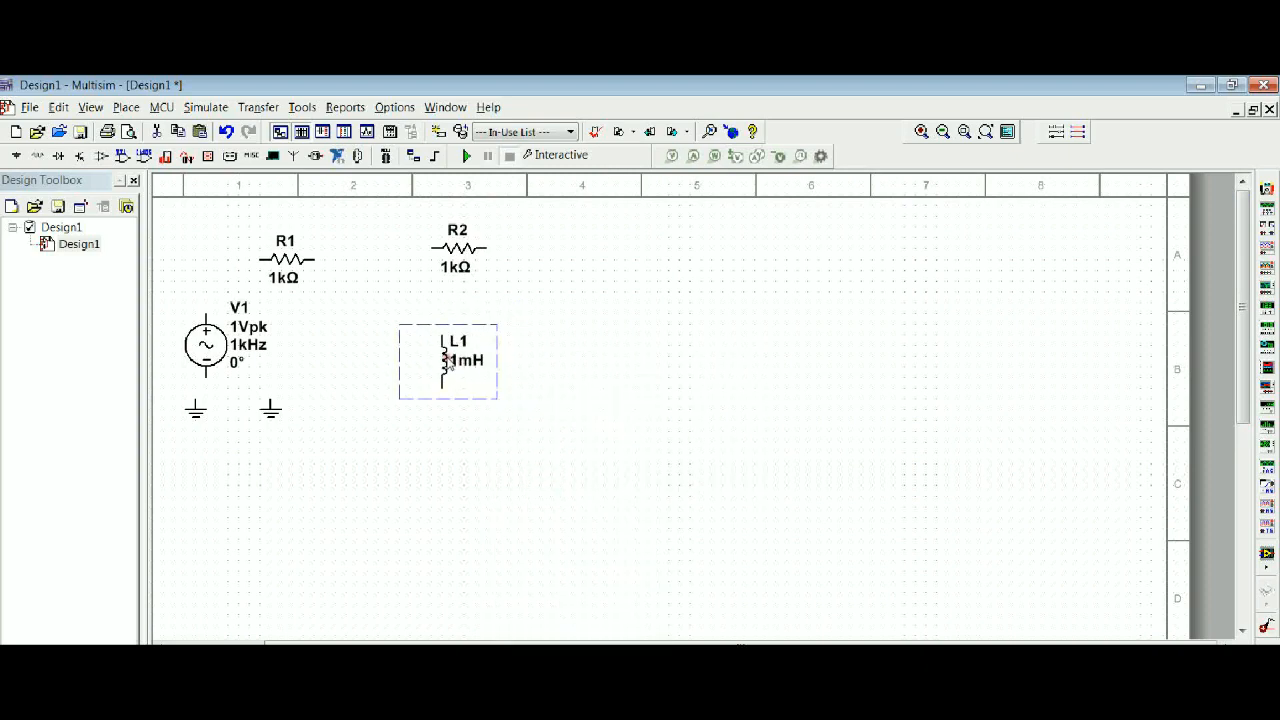
# - Rotate resistor R2 90° clockwise and align it vertically directly above inductor L1
pyautogui.rightClick(458, 249)
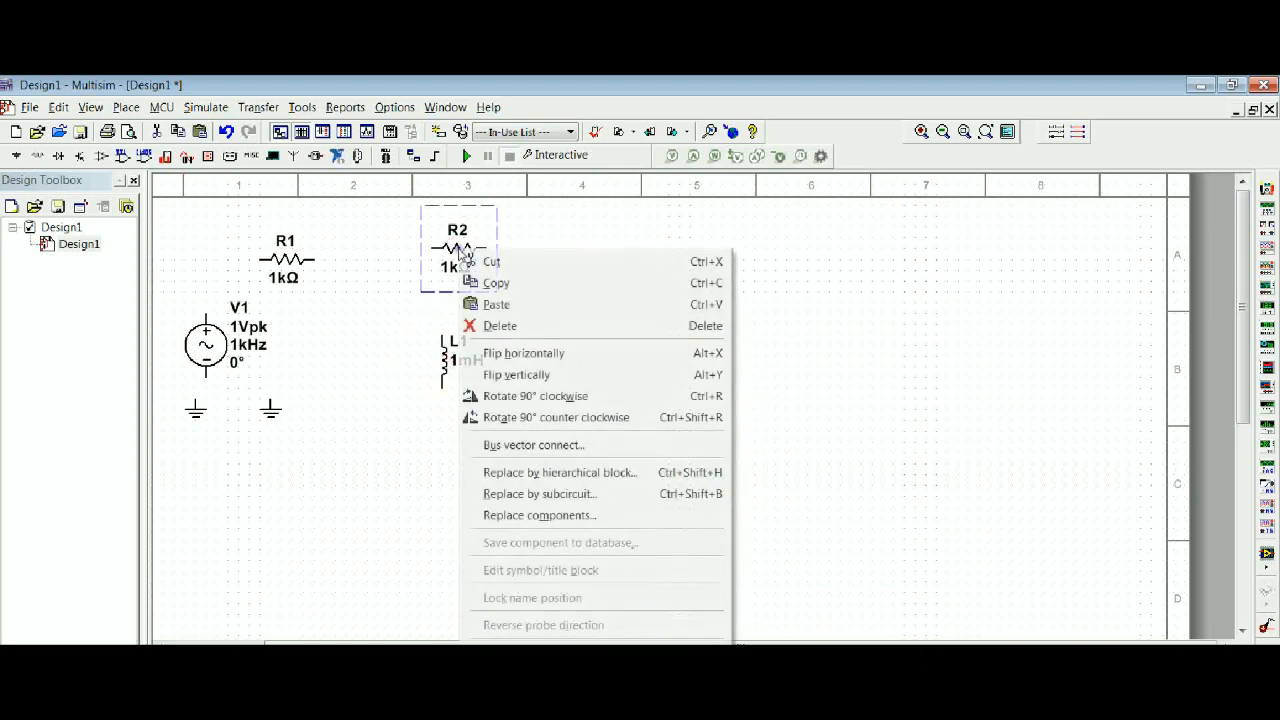
pyautogui.click(524, 396)
pyautogui.moveTo(470, 270); pyautogui.dragTo(459, 313)
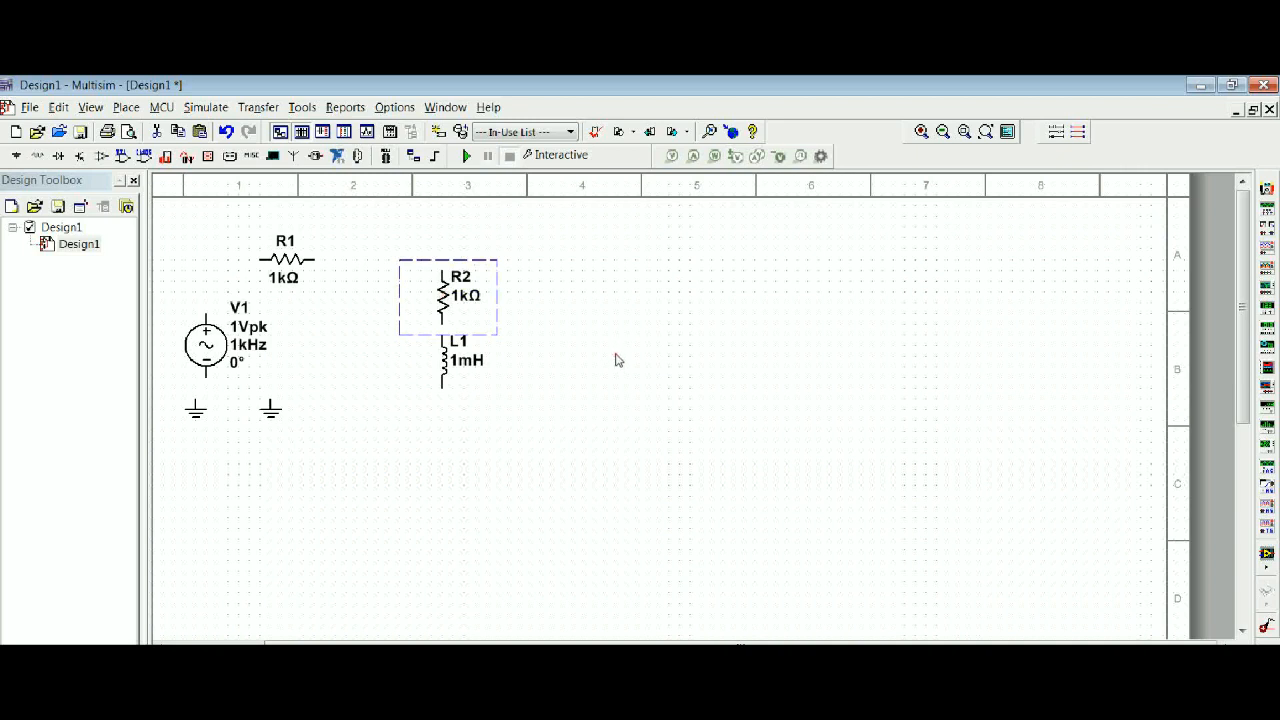
# - Move resistor R1 up between the source and R2, and raise source V1 farther above the grounds
pyautogui.moveTo(290, 262); pyautogui.dragTo(344, 231)
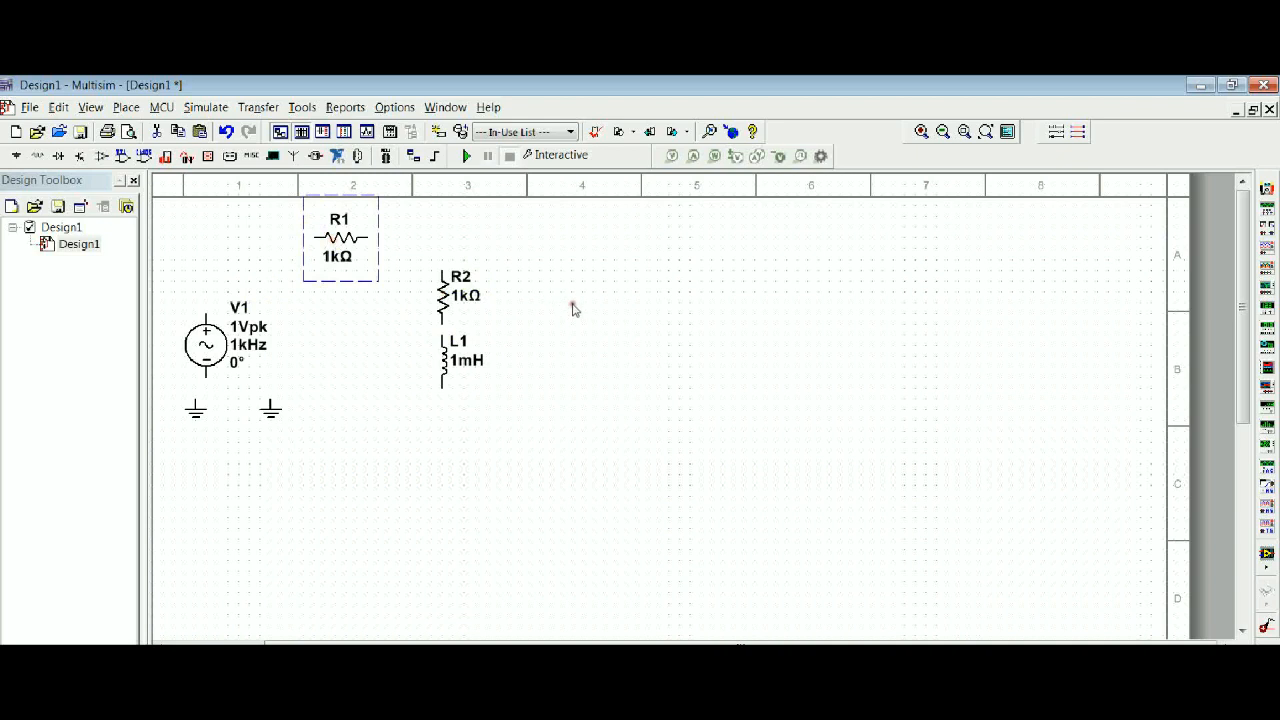
pyautogui.moveTo(201, 345); pyautogui.dragTo(201, 313)
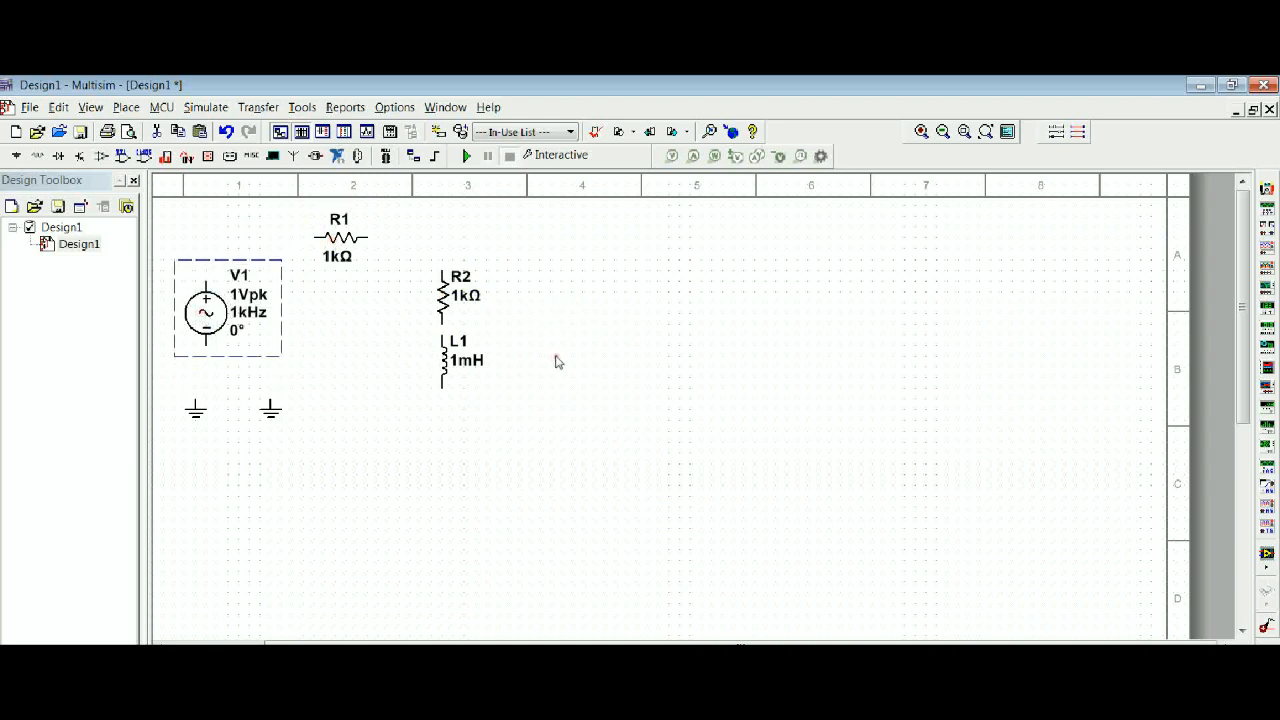
# - Set the inductance of L1 to 10 mH
pyautogui.doubleClick(458, 373)
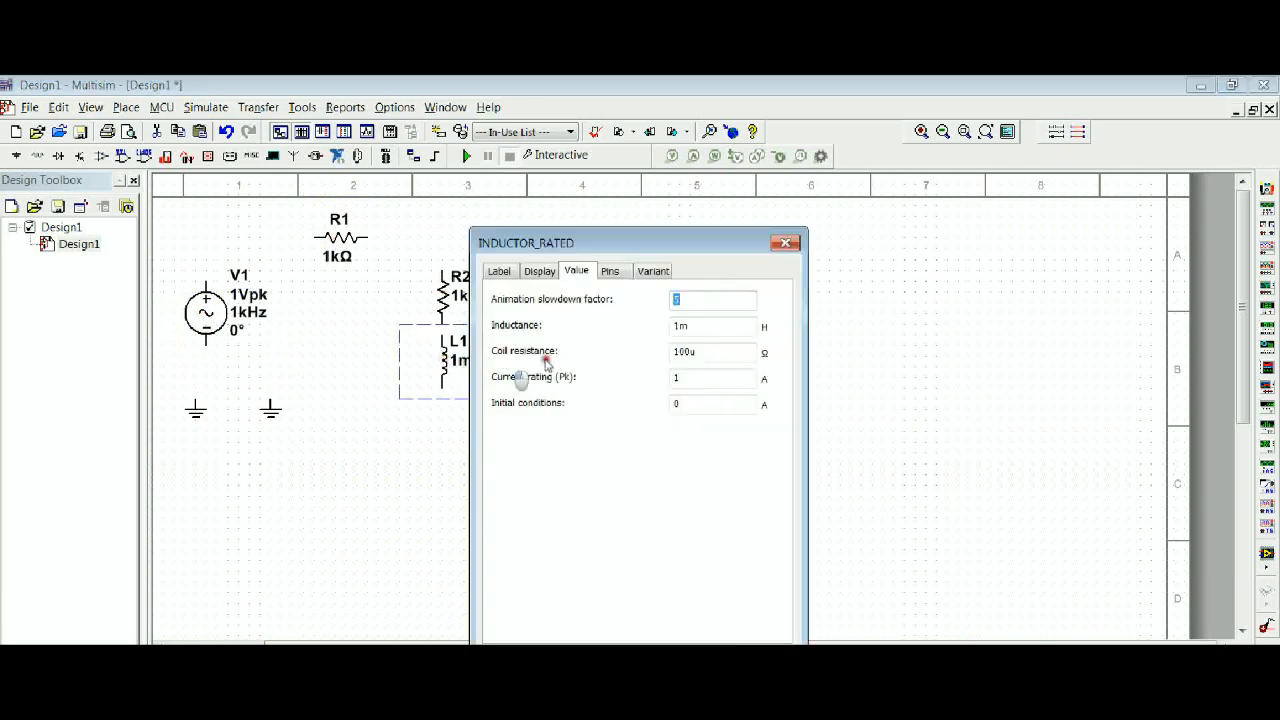
pyautogui.click(679, 326)
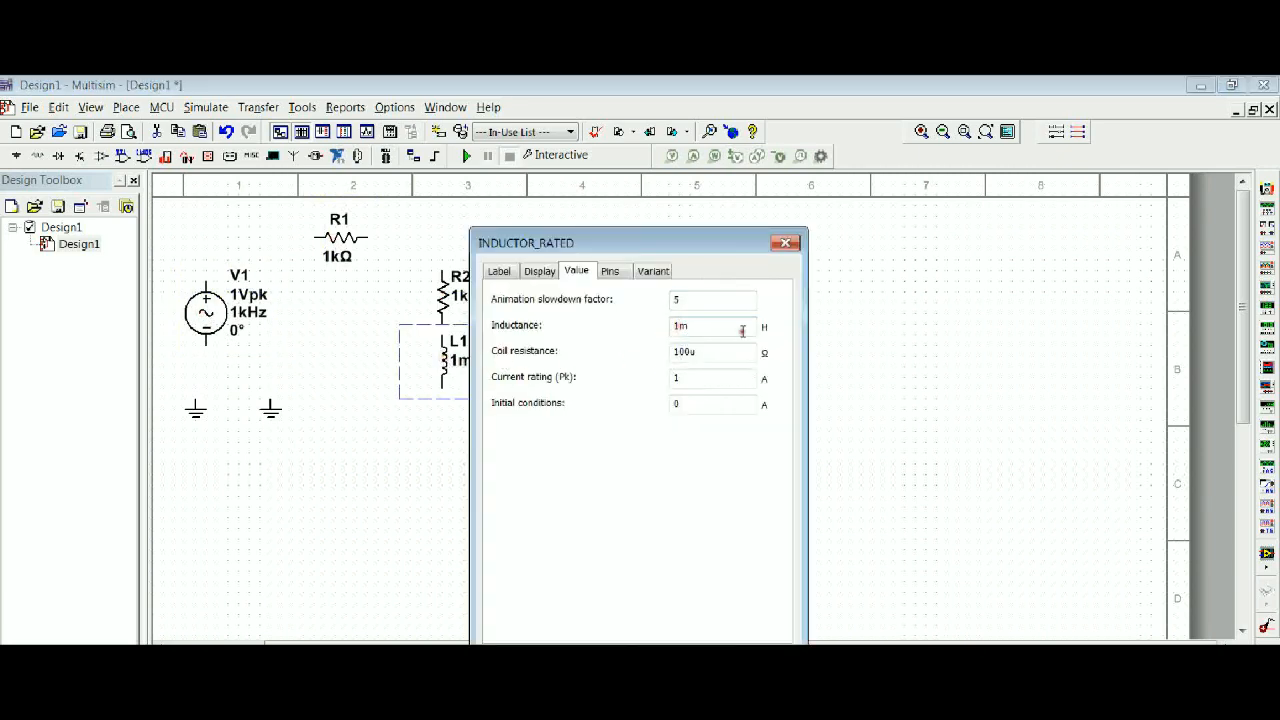
pyautogui.write('0')
pyautogui.moveTo(664, 240); pyautogui.dragTo(675, 194)
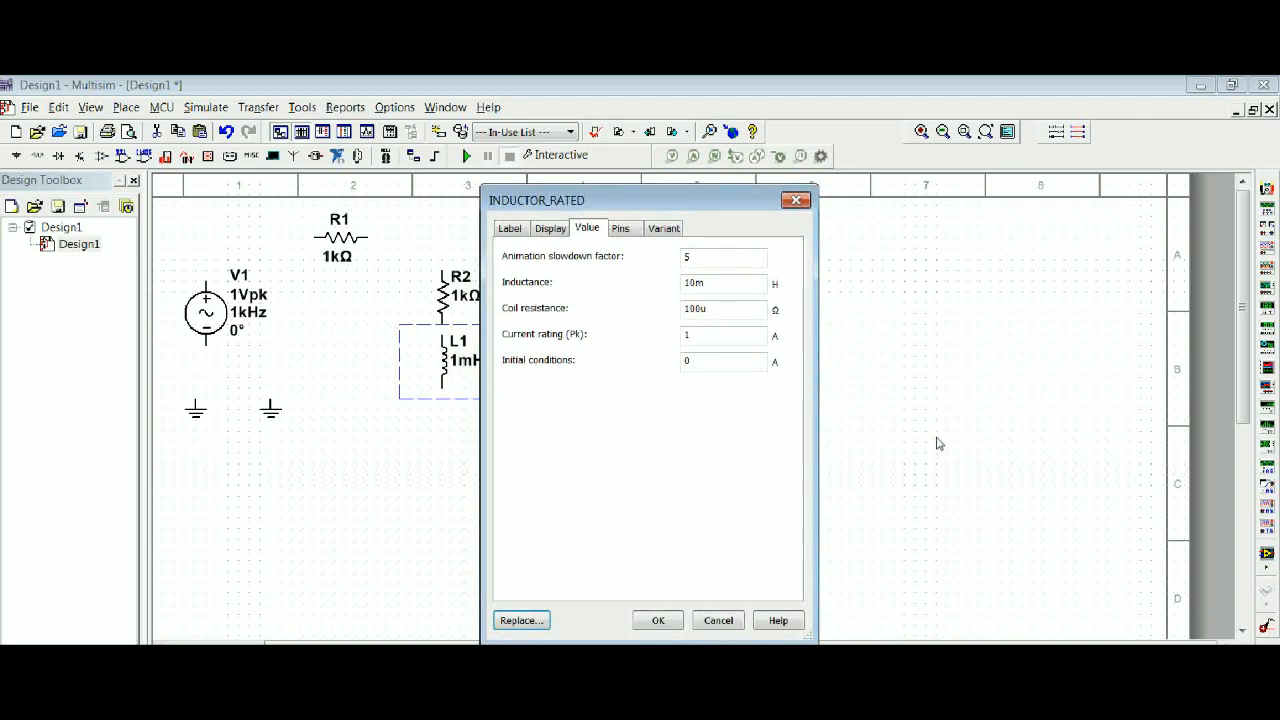
pyautogui.click(658, 620)
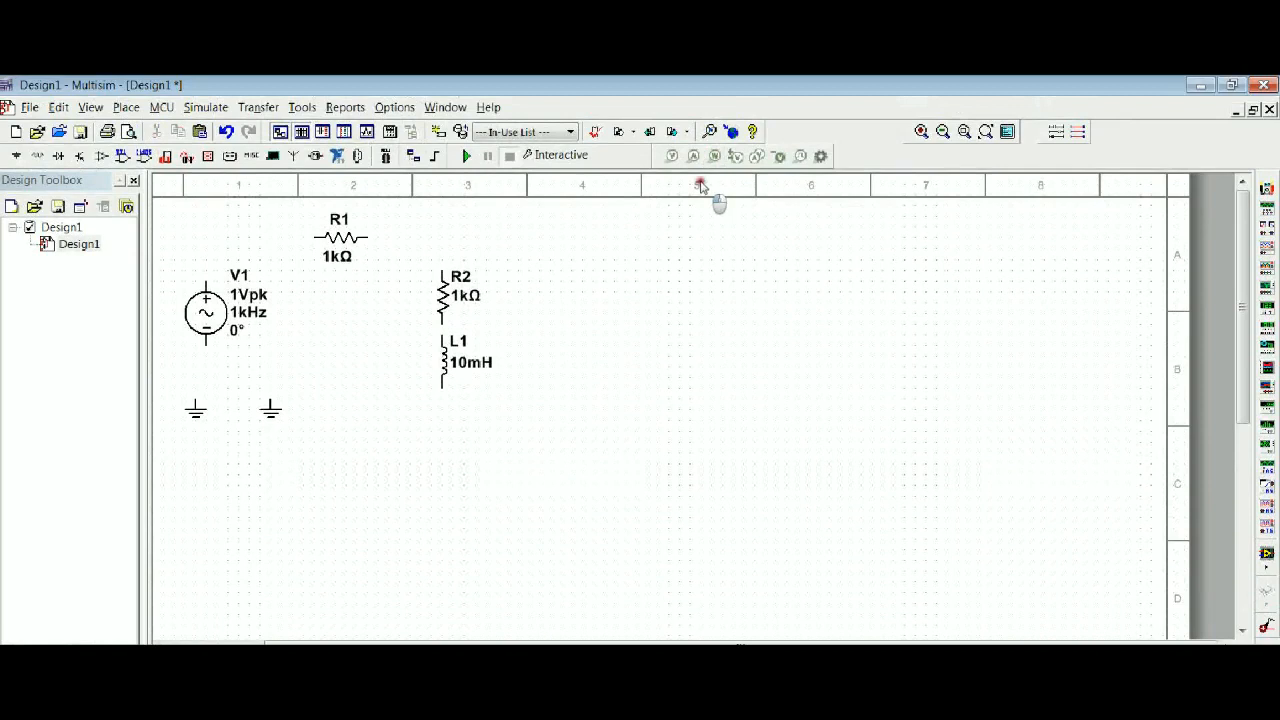
# - Set resistor R2's resistance to 50 Ω and change its reference designator to Rw
pyautogui.doubleClick(446, 300)
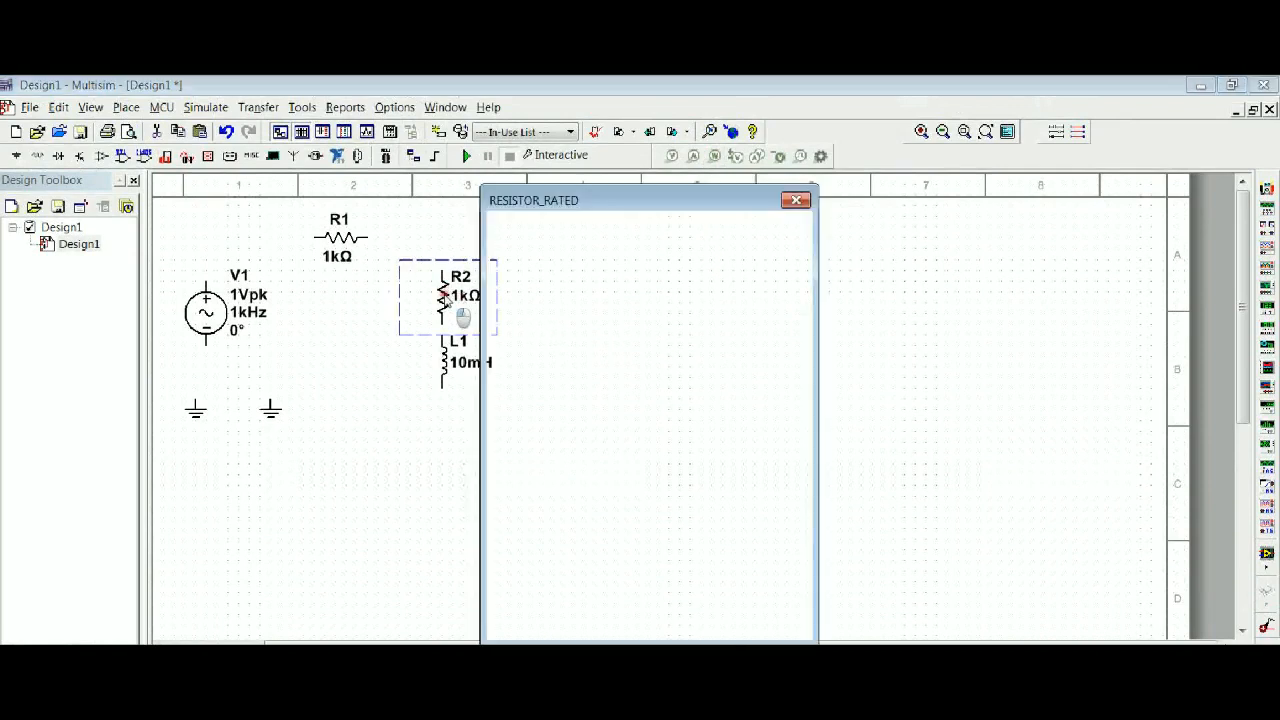
pyautogui.click(691, 283)
pyautogui.write('50')
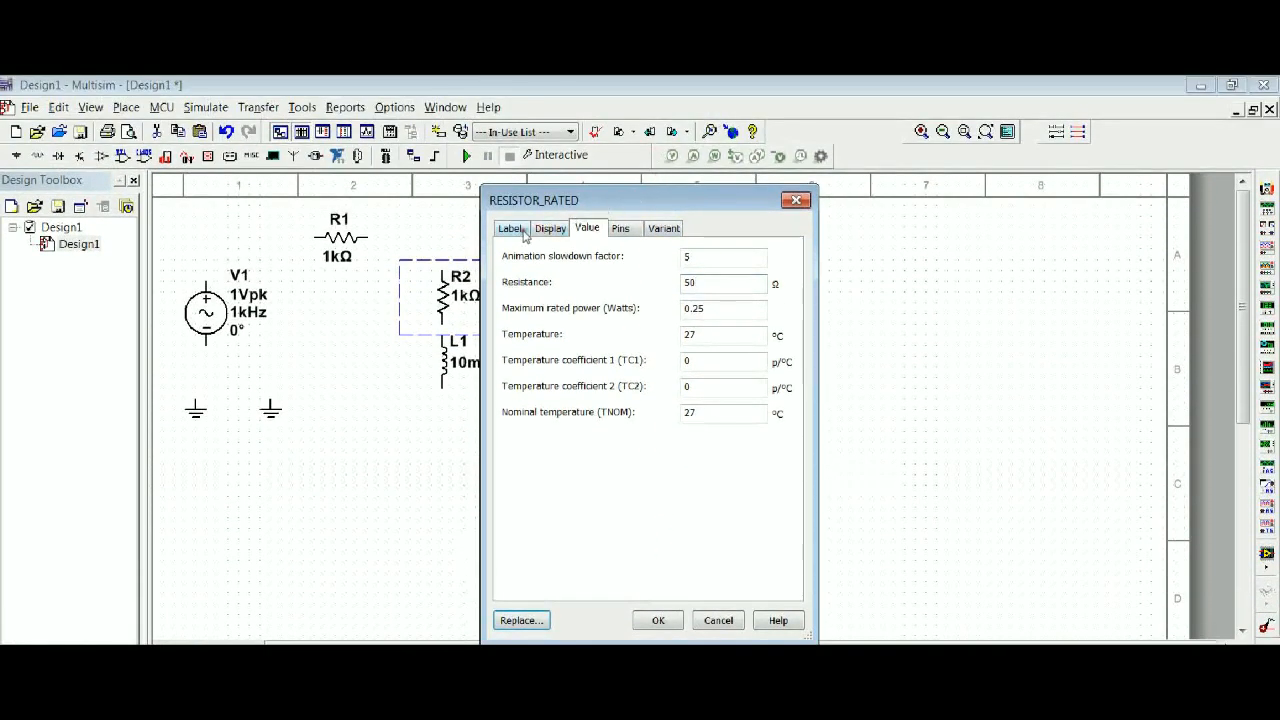
pyautogui.click(512, 170)
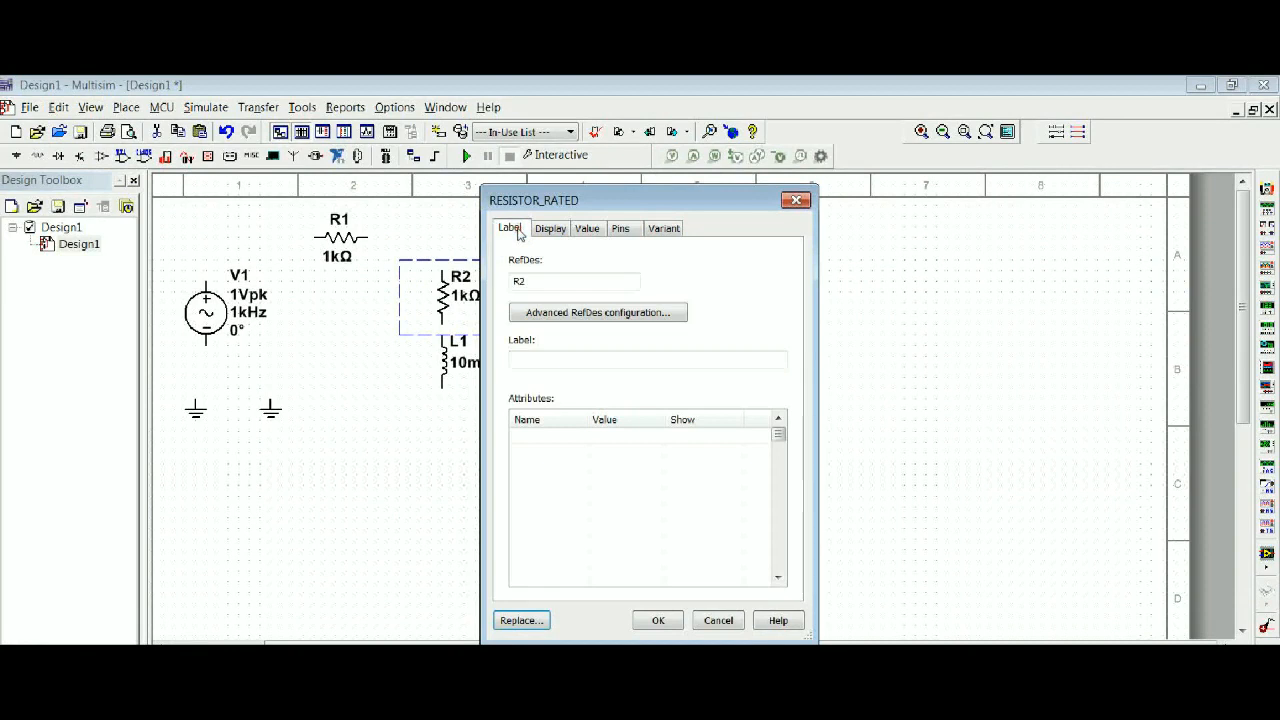
pyautogui.moveTo(529, 281); pyautogui.dragTo(505, 280)
pyautogui.write('R')
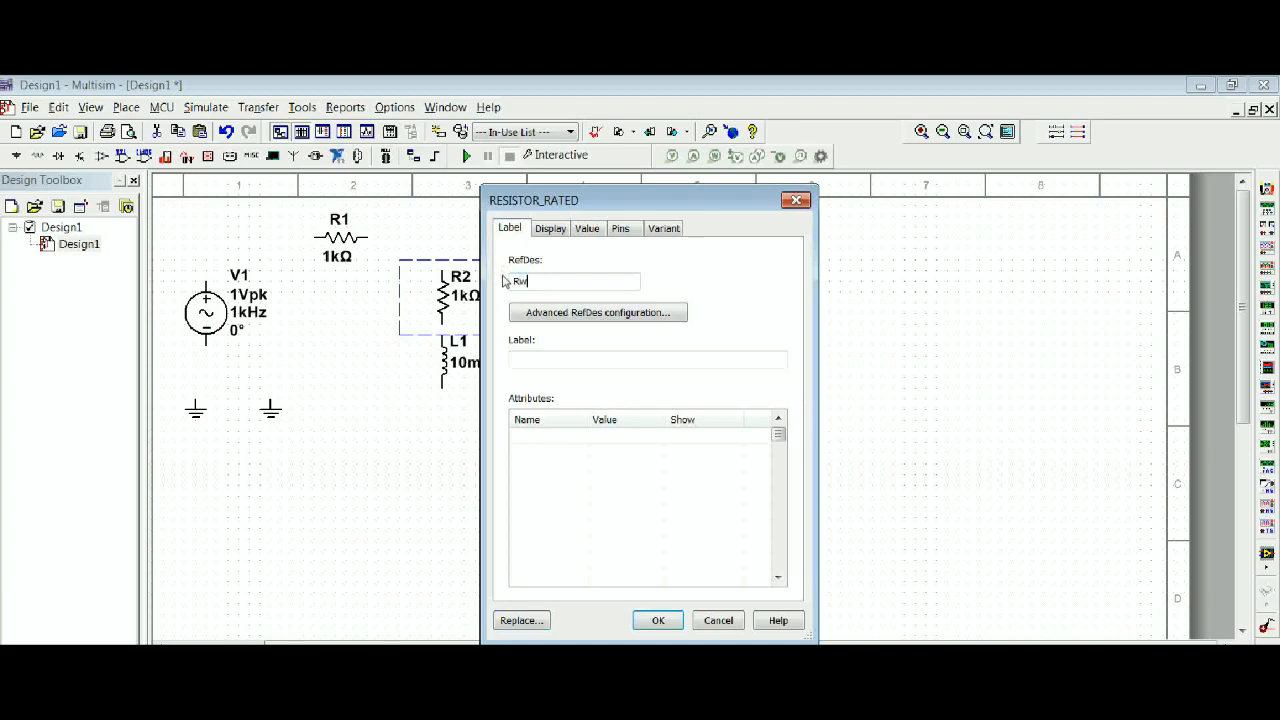
pyautogui.click(658, 620)
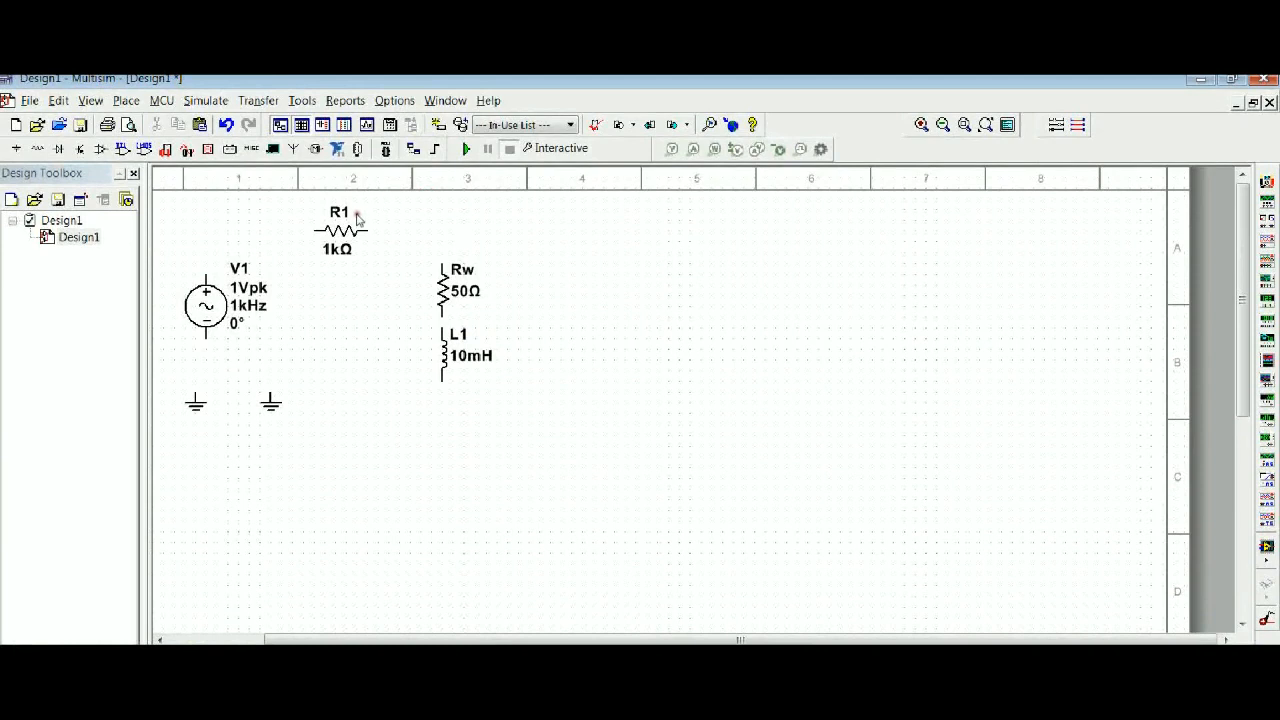
# - Set the resistance of R1 to 450 Ω
pyautogui.doubleClick(342, 232)
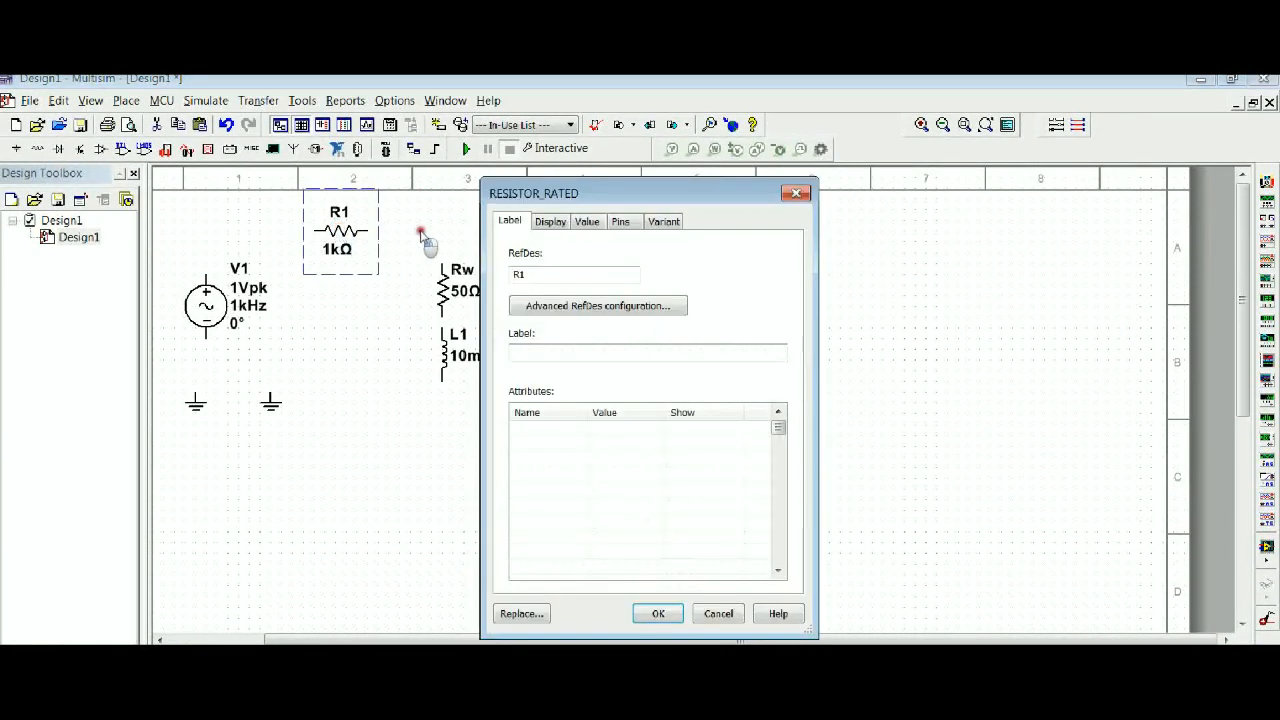
pyautogui.click(589, 222)
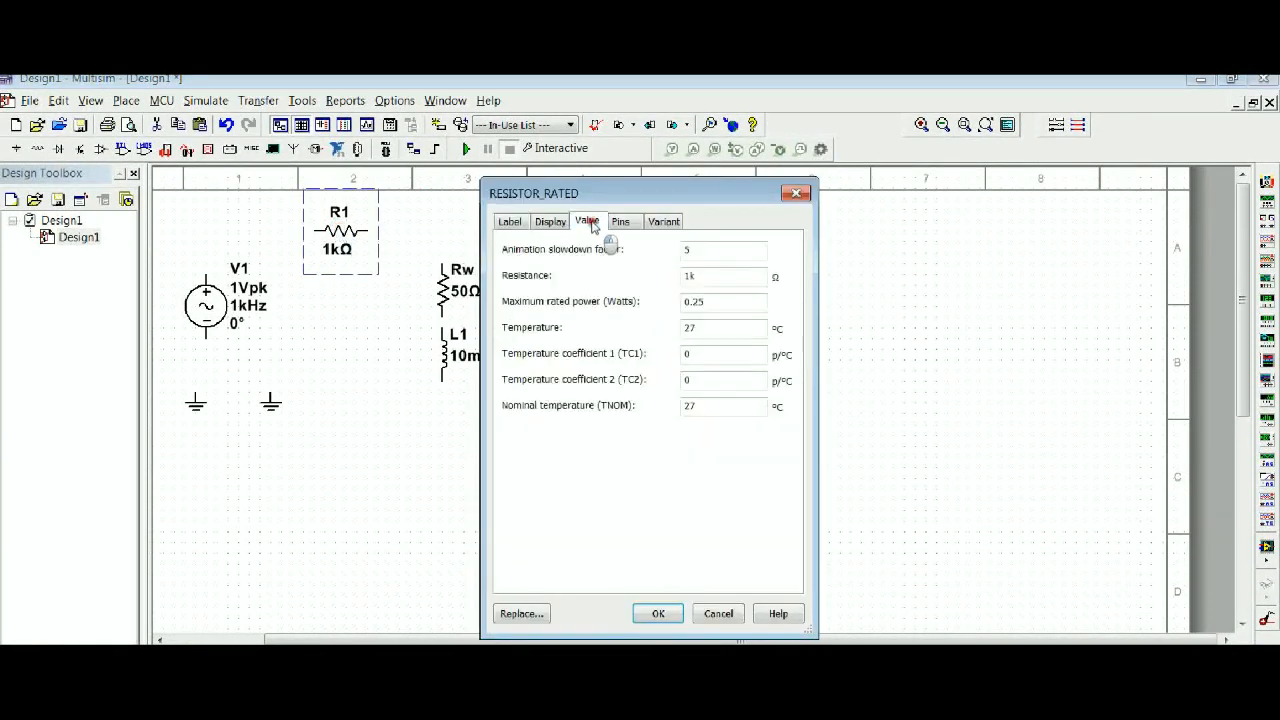
pyautogui.moveTo(725, 277); pyautogui.dragTo(674, 276)
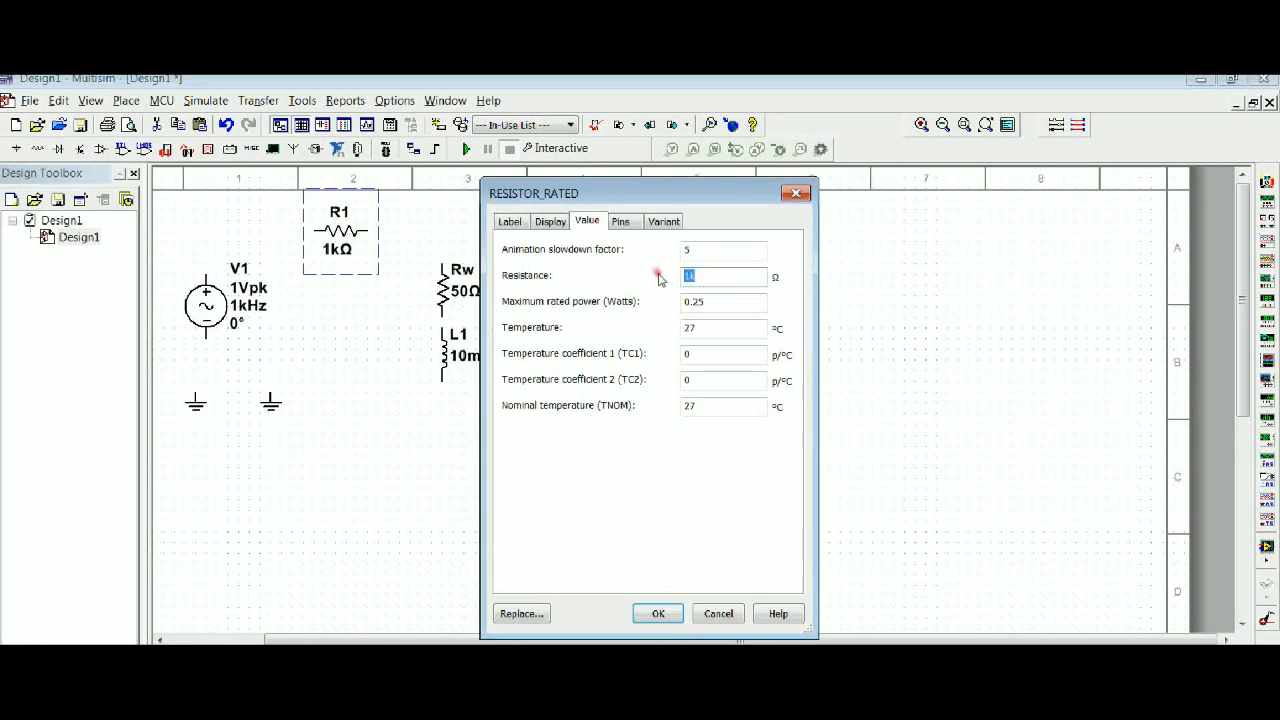
pyautogui.write('450')
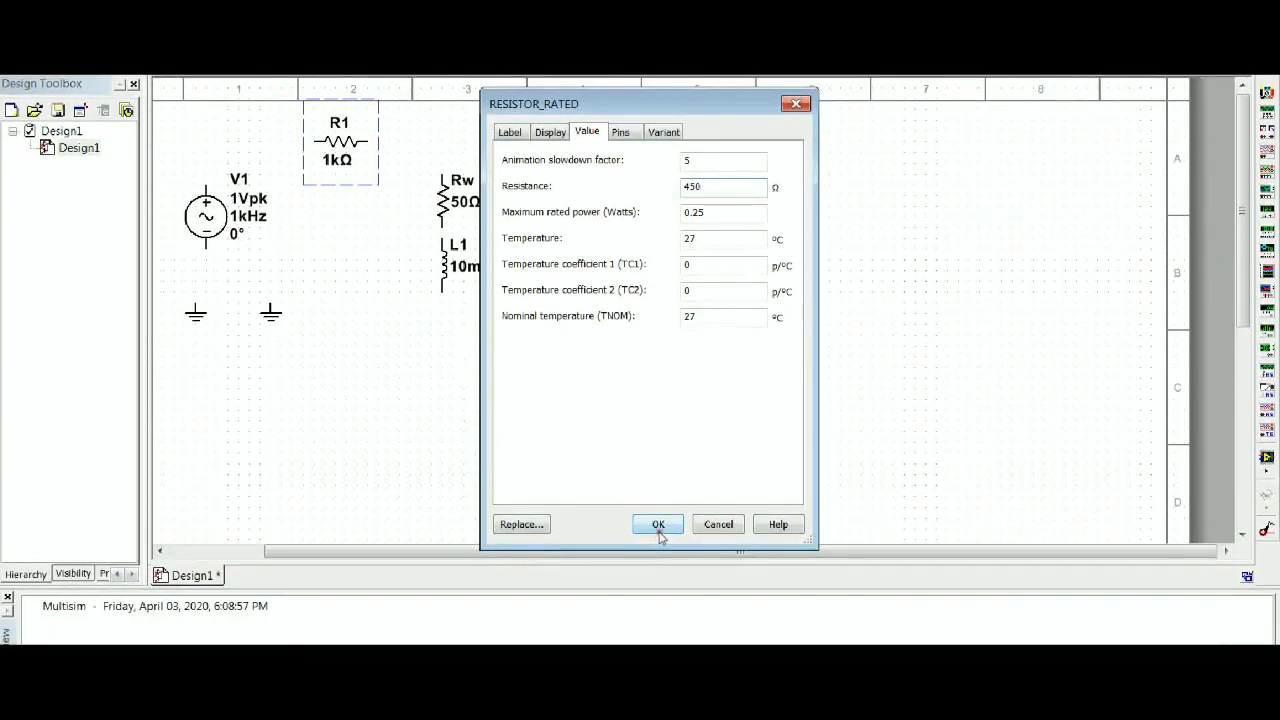
pyautogui.click(658, 613)
# - Set source V1's peak voltage to 10 V and its frequency to 5 kHz
pyautogui.click(205, 242)
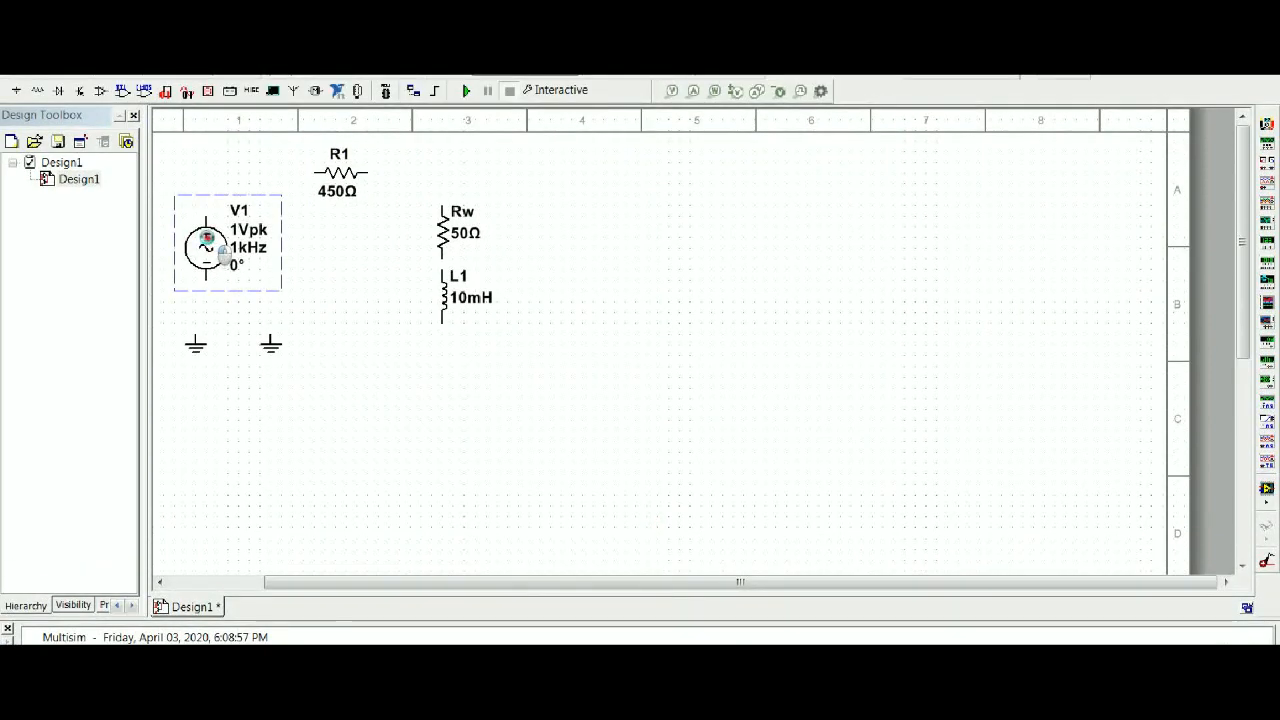
pyautogui.doubleClick(206, 244)
pyautogui.click(688, 192)
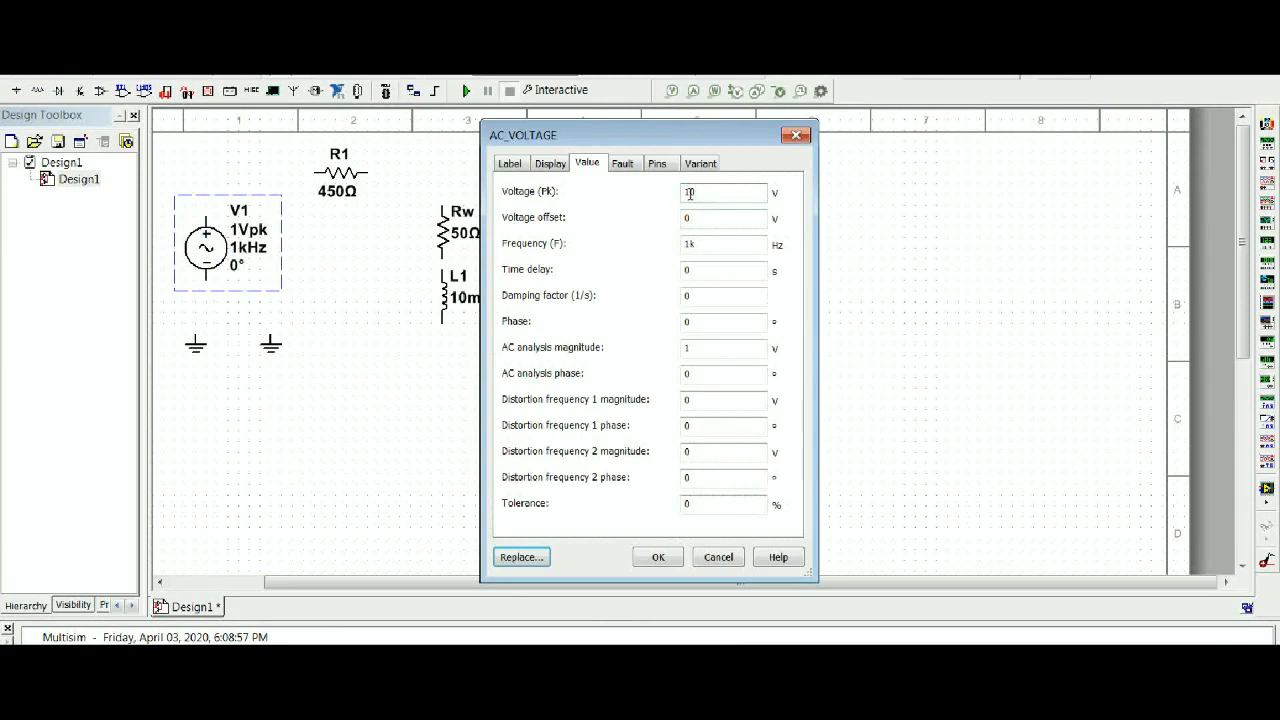
pyautogui.write('0')
pyautogui.doubleClick(686, 244)
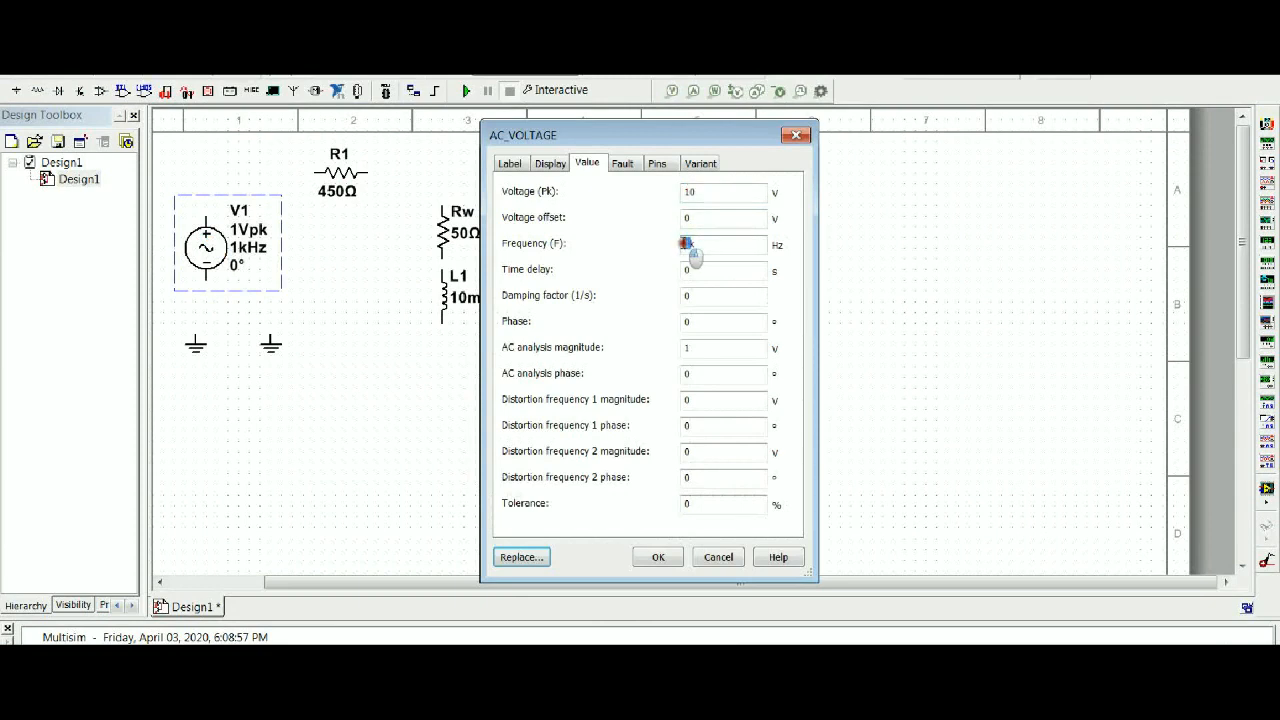
pyautogui.click(686, 246)
pyautogui.press('BackSpace')
pyautogui.write('5')
pyautogui.write('k')
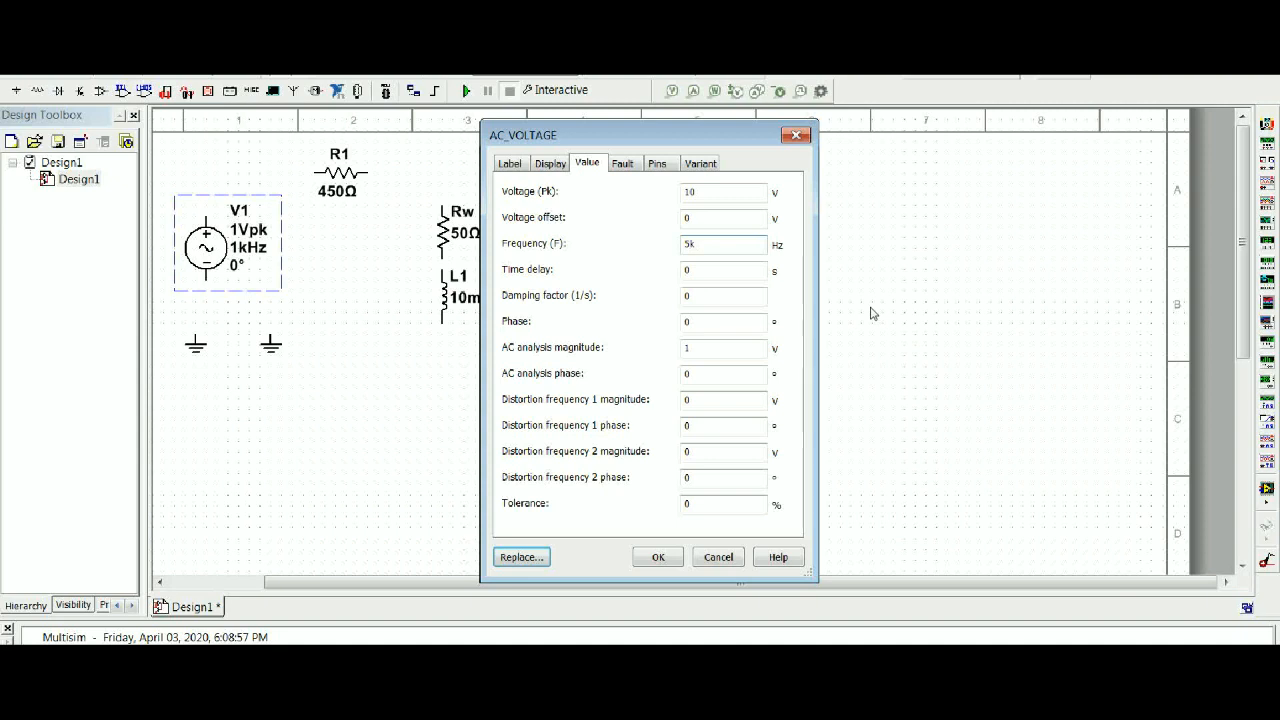
# - Set V1's AC analysis magnitude to 10 V and apply the source settings
pyautogui.press('BackSpace')
pyautogui.press('BackSpace')
pyautogui.doubleClick(690, 350)
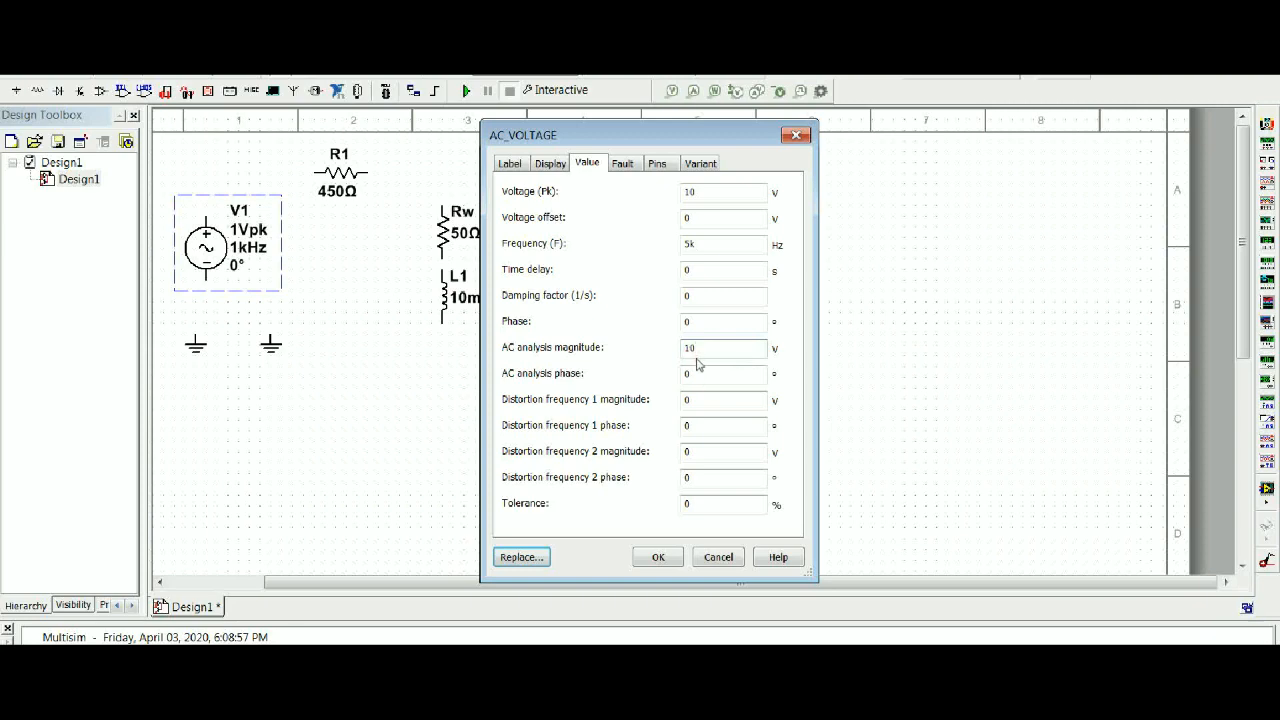
pyautogui.click(660, 538)
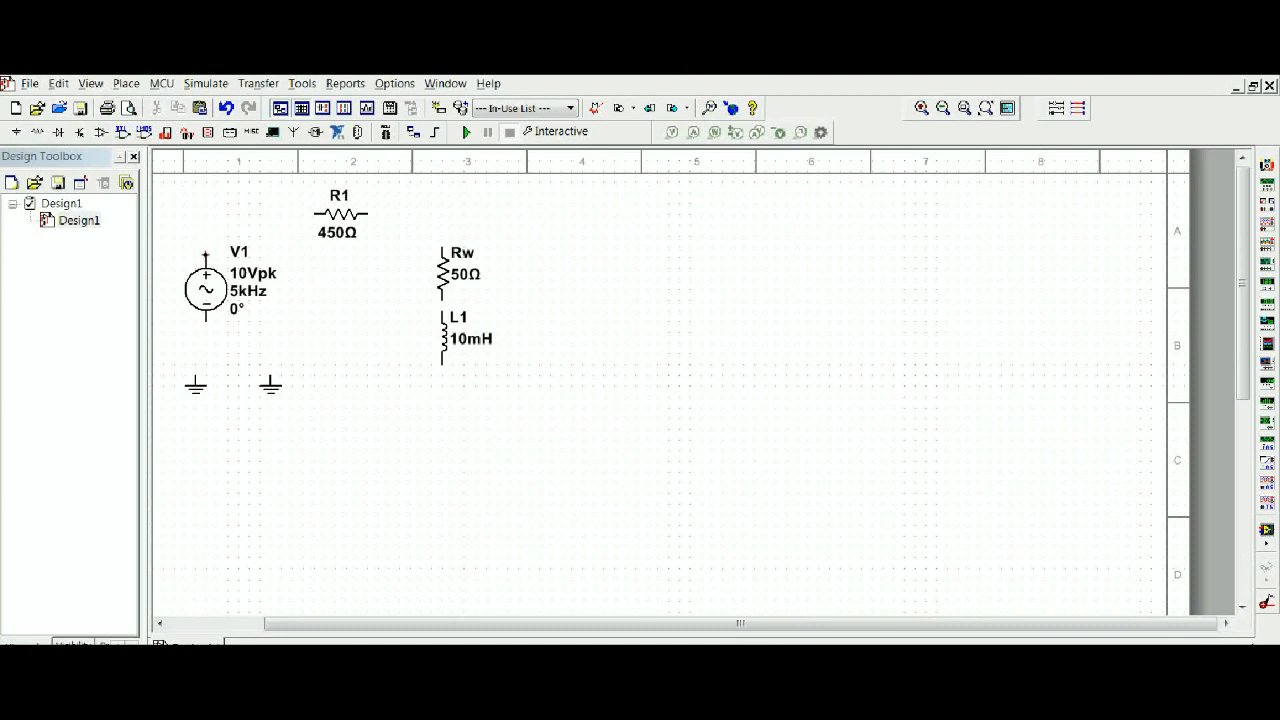
# - Wire the positive terminal of V1 to R1, and the other end of R1 to the top of Rw
pyautogui.click(206, 256)
pyautogui.click(312, 213)
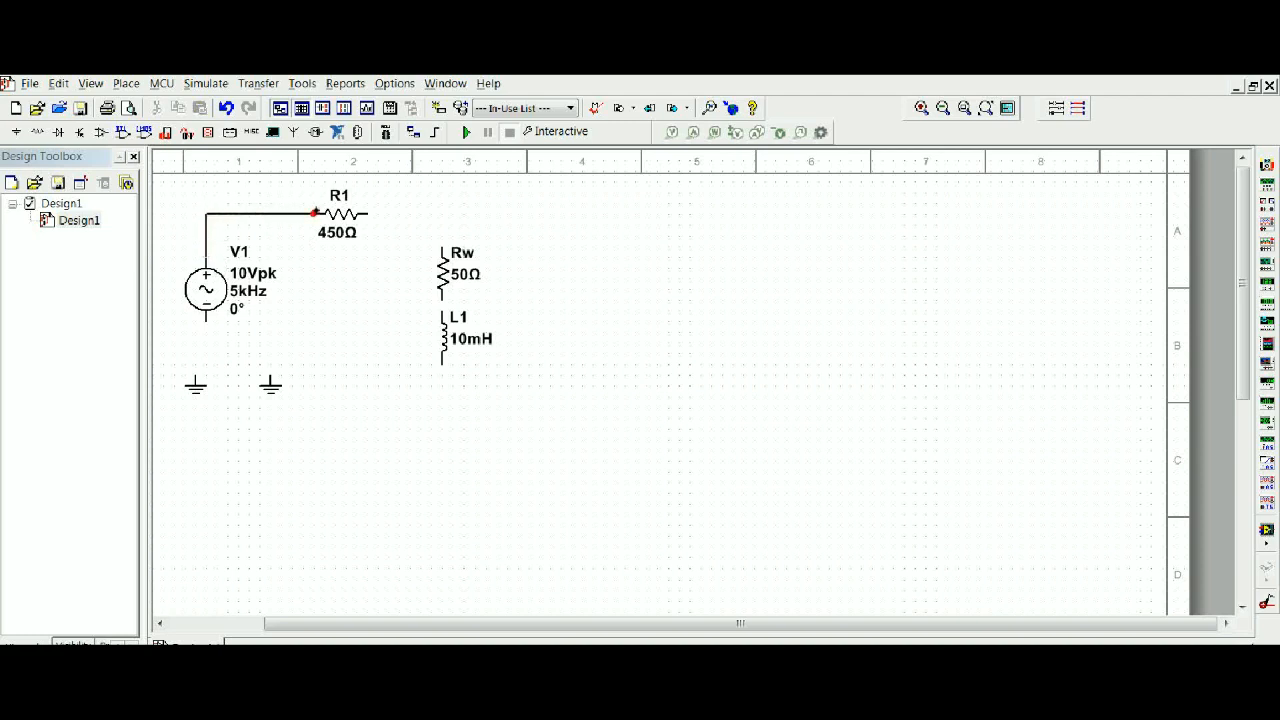
pyautogui.click(369, 212)
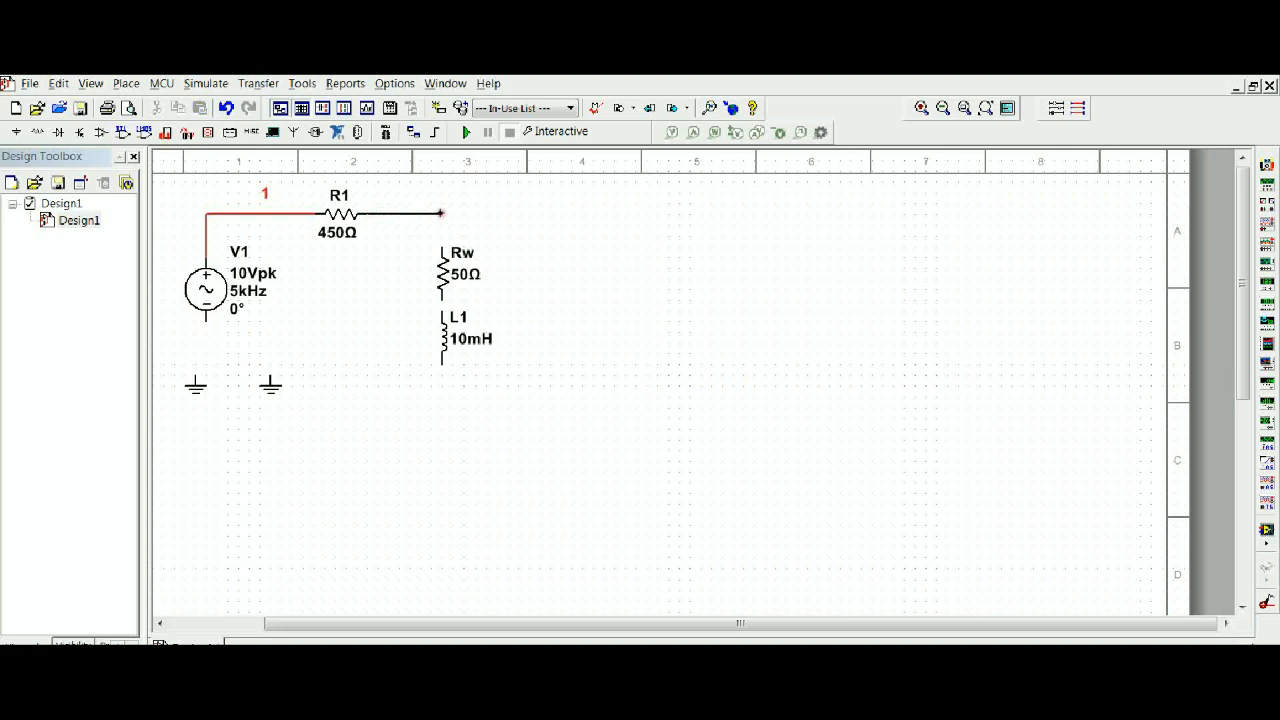
pyautogui.click(440, 245)
# - Wire the bottom of Rw to the top of L1 and move that net's label clear of the components
pyautogui.click(442, 298)
pyautogui.click(440, 314)
pyautogui.click(448, 285)
pyautogui.moveTo(448, 284); pyautogui.dragTo(400, 297)
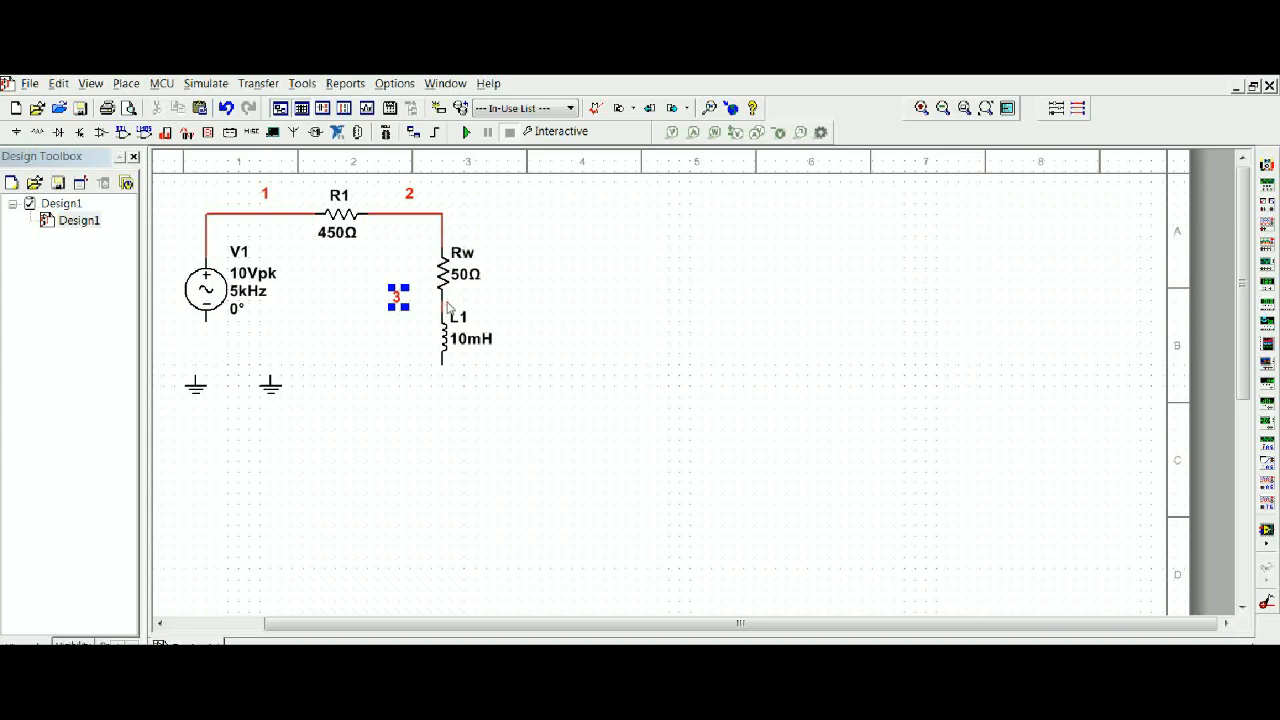
# - Check the net name visibility options in the sheet properties
pyautogui.click(408, 87)
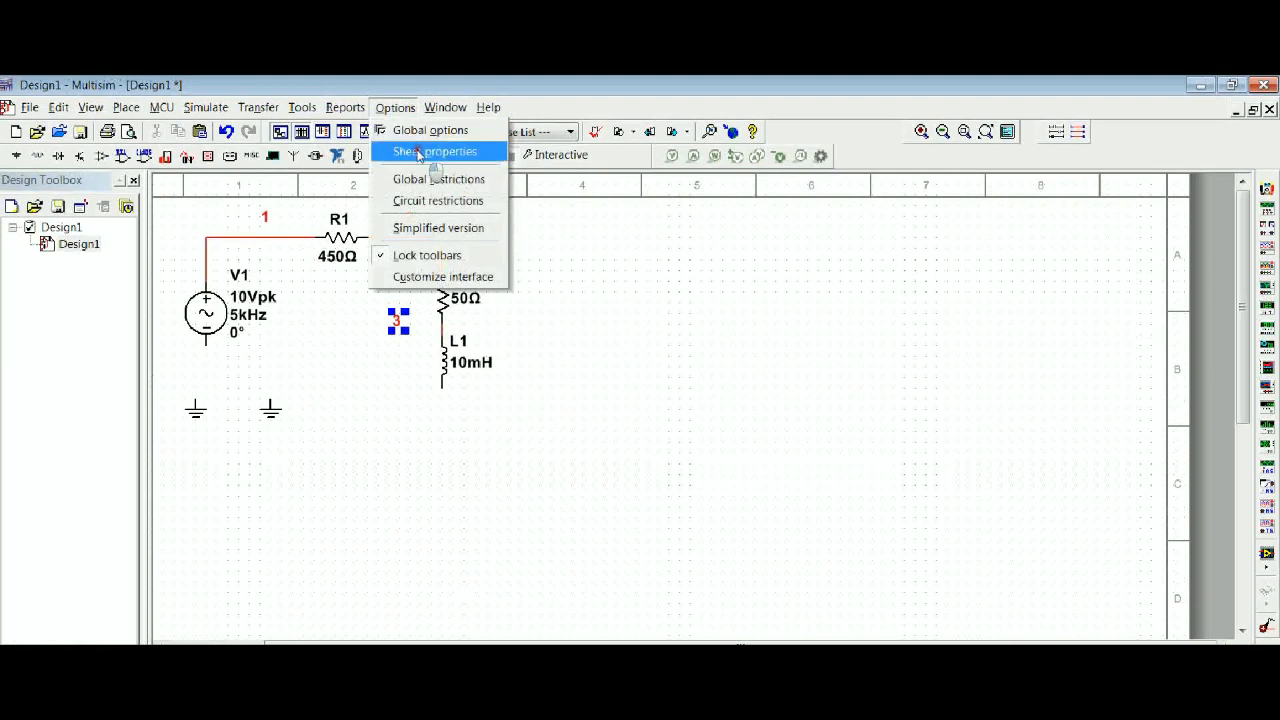
pyautogui.click(419, 152)
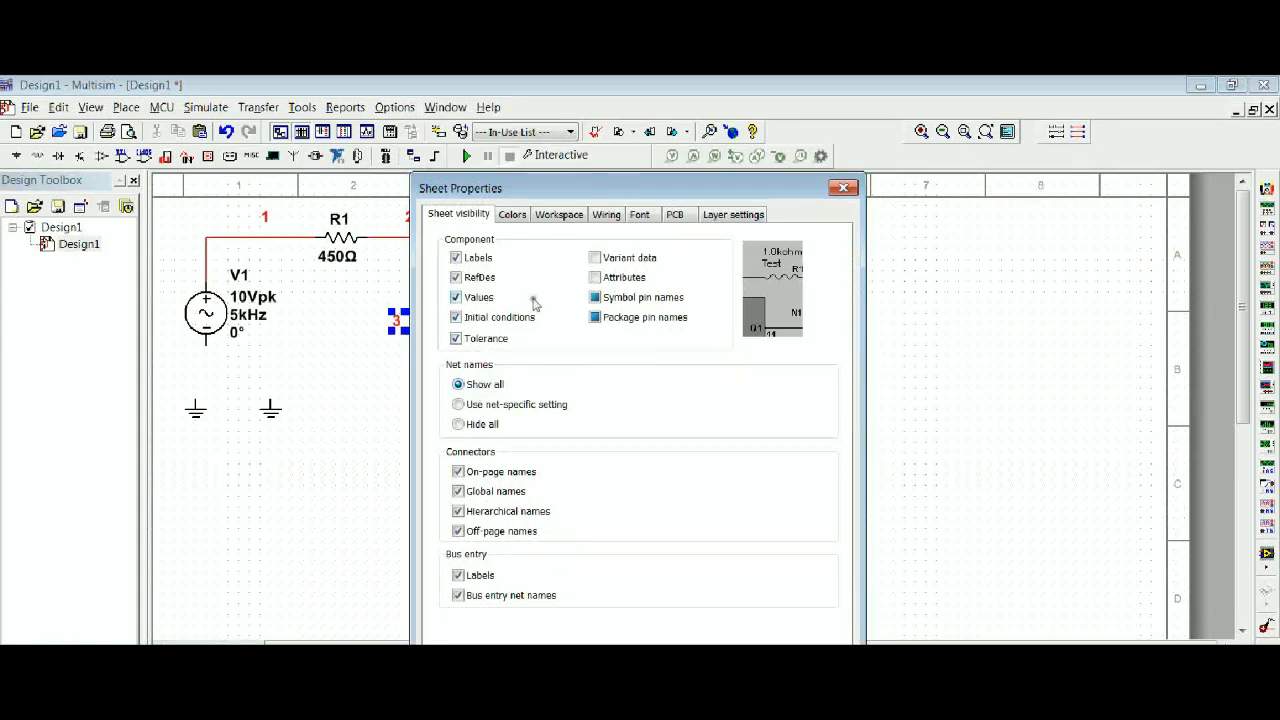
pyautogui.moveTo(562, 188); pyautogui.dragTo(559, 125)
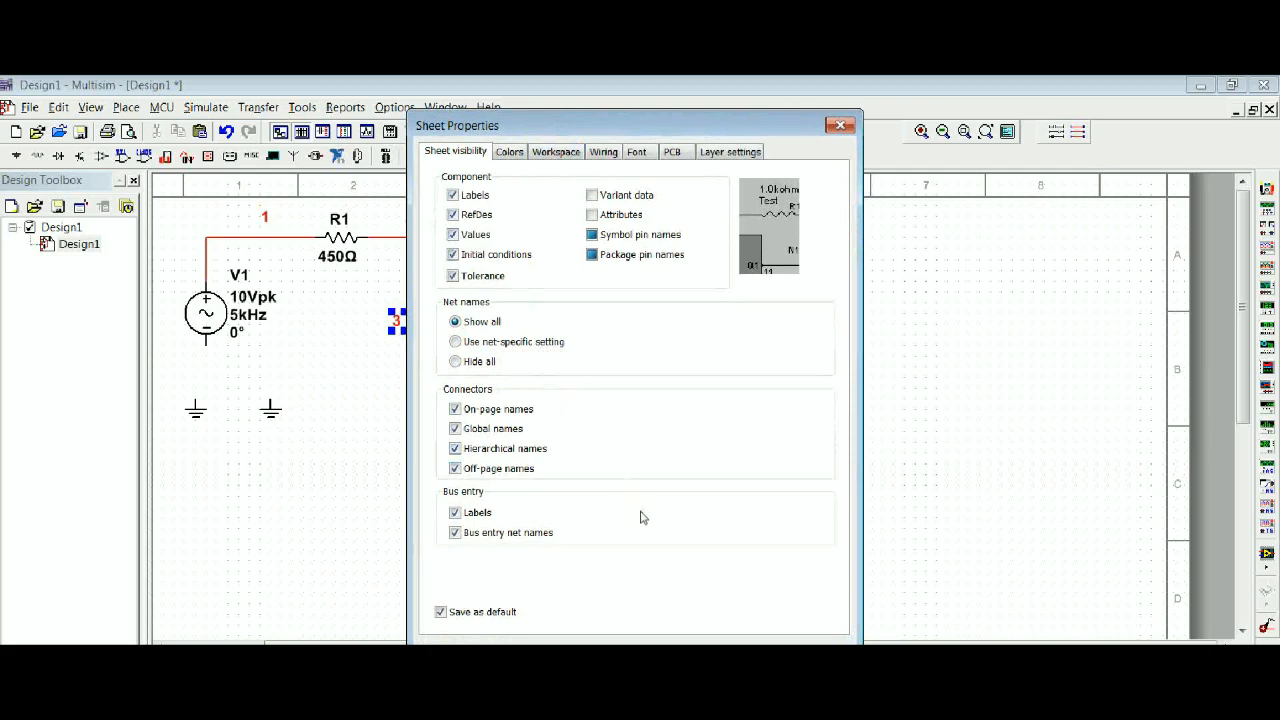
pyautogui.click(625, 540)
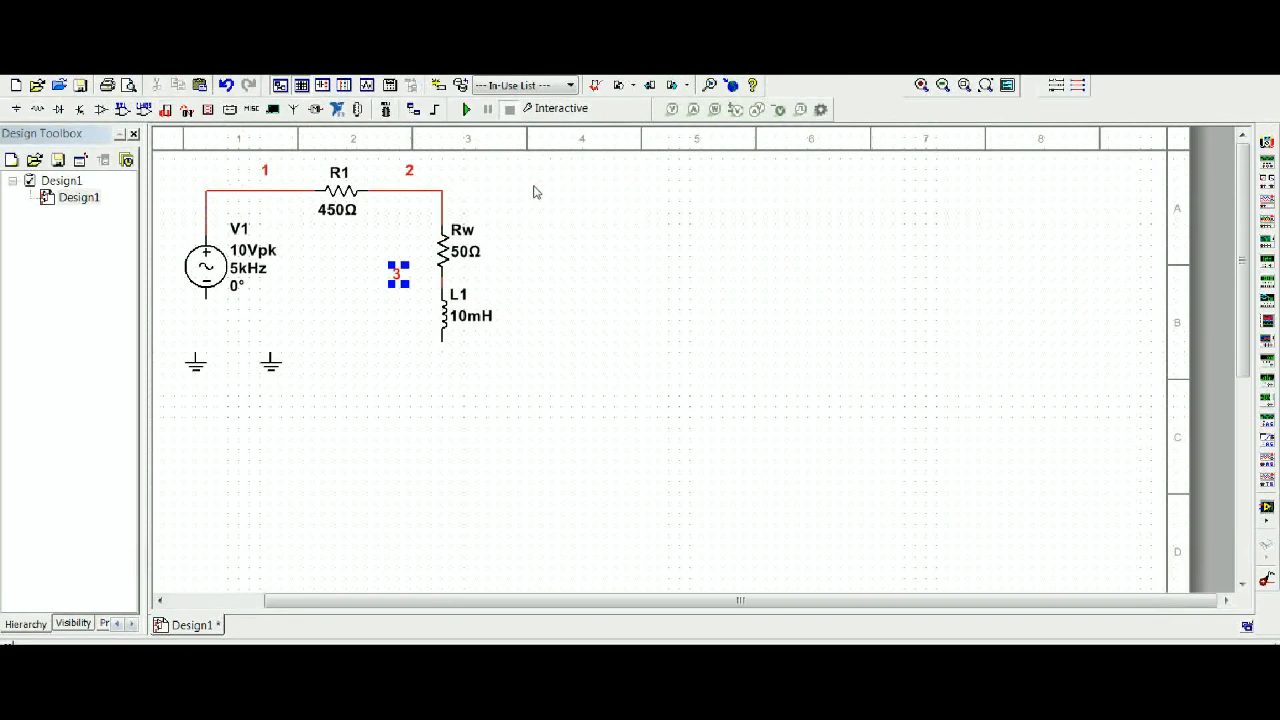
# - Wire the bottom of L1 to the ground nearest it and shift the net label slightly along the wire
pyautogui.click(441, 344)
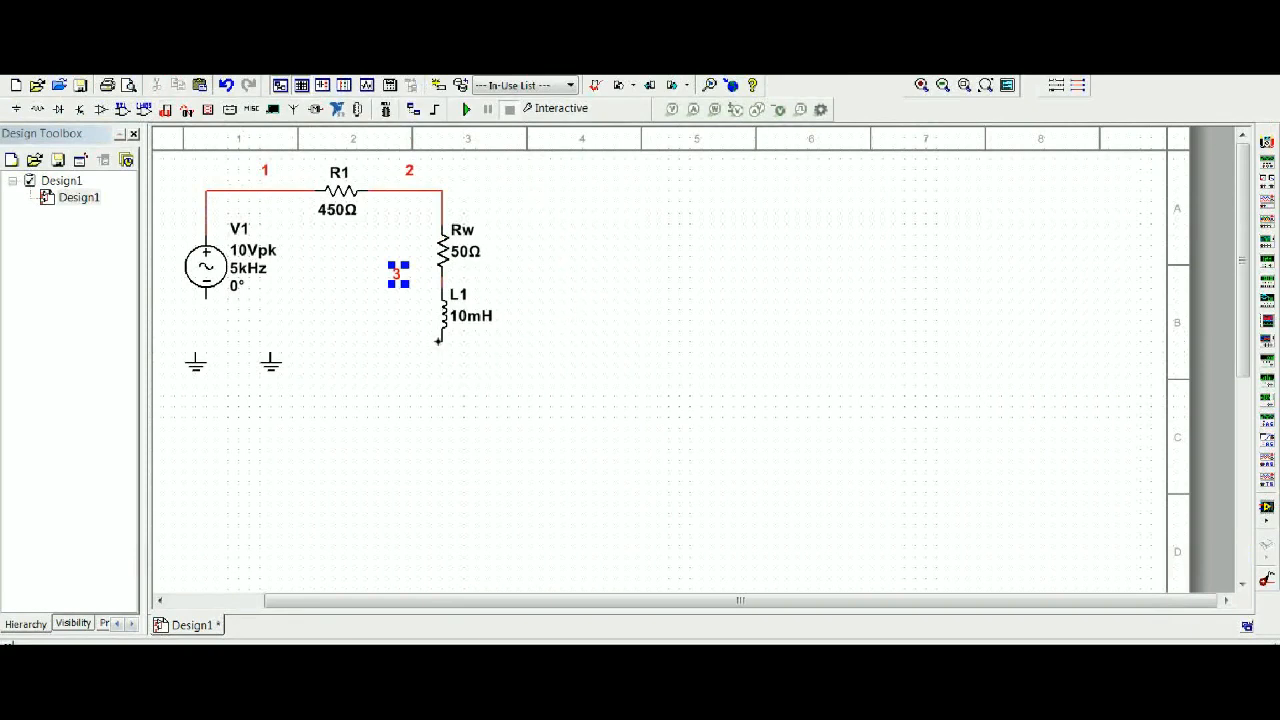
pyautogui.click(270, 350)
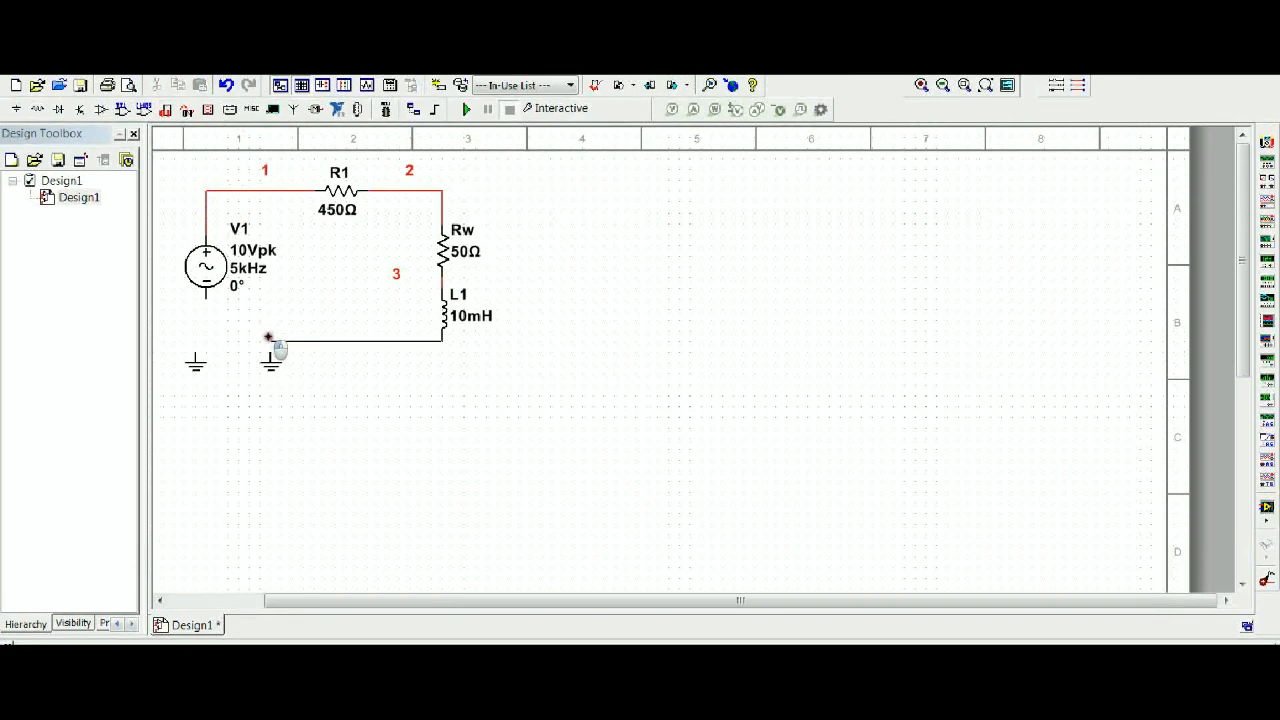
pyautogui.click(271, 345)
pyautogui.moveTo(366, 321); pyautogui.dragTo(346, 328)
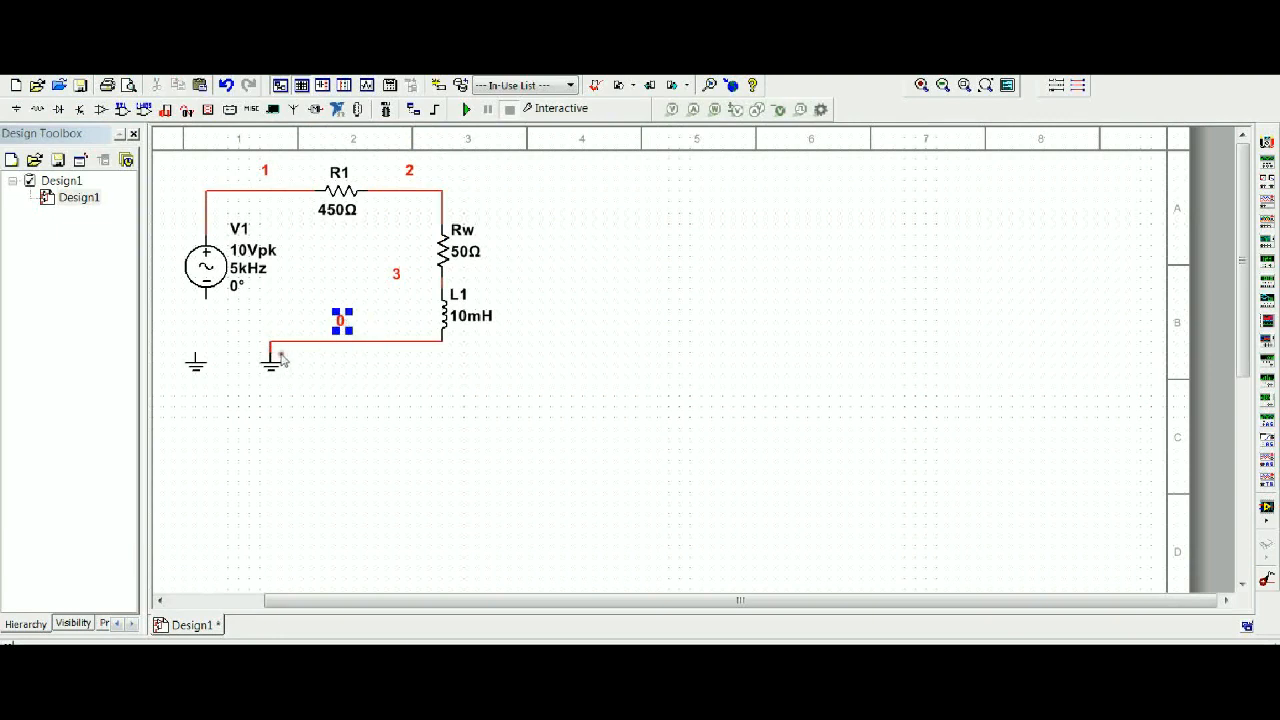
# - Wire the remaining ground to V1's negative terminal directly below the source, with the net label beside the wire
pyautogui.click(197, 360)
pyautogui.moveTo(197, 364); pyautogui.dragTo(217, 322)
pyautogui.click(226, 379)
pyautogui.moveTo(214, 316); pyautogui.dragTo(216, 328)
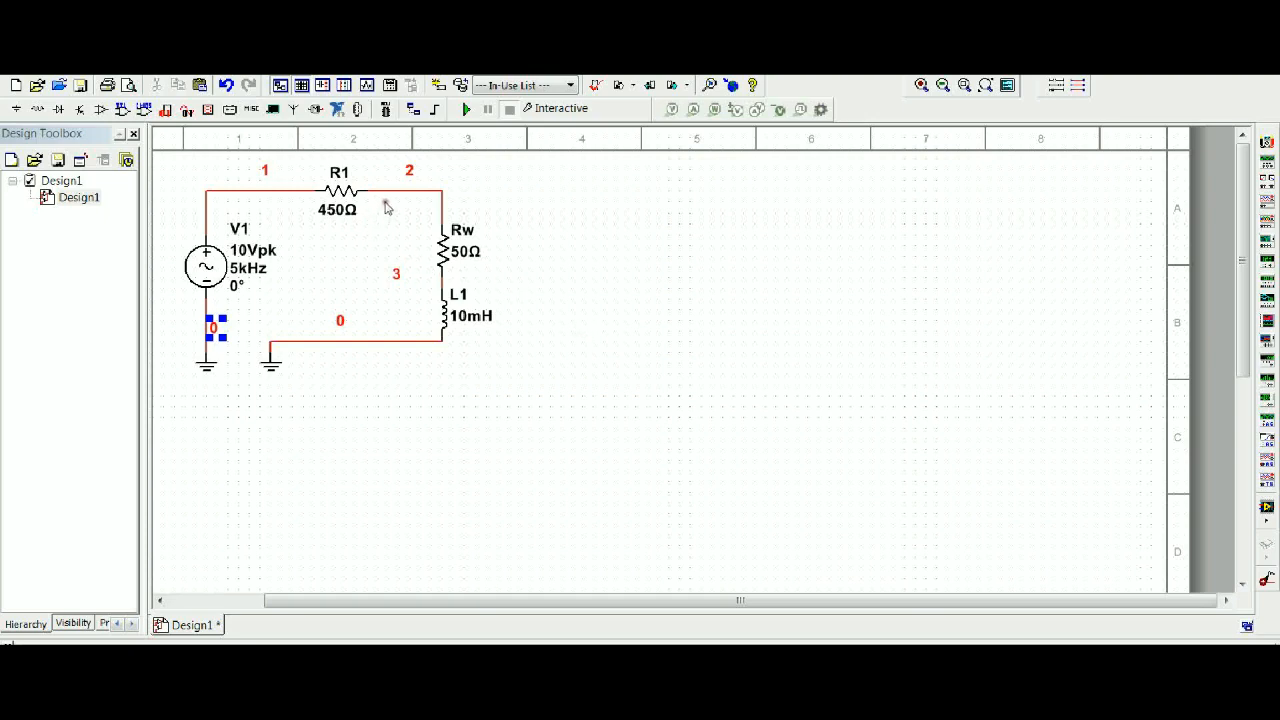
# - Name the net between R1 and Rw Vout
pyautogui.click(499, 211)
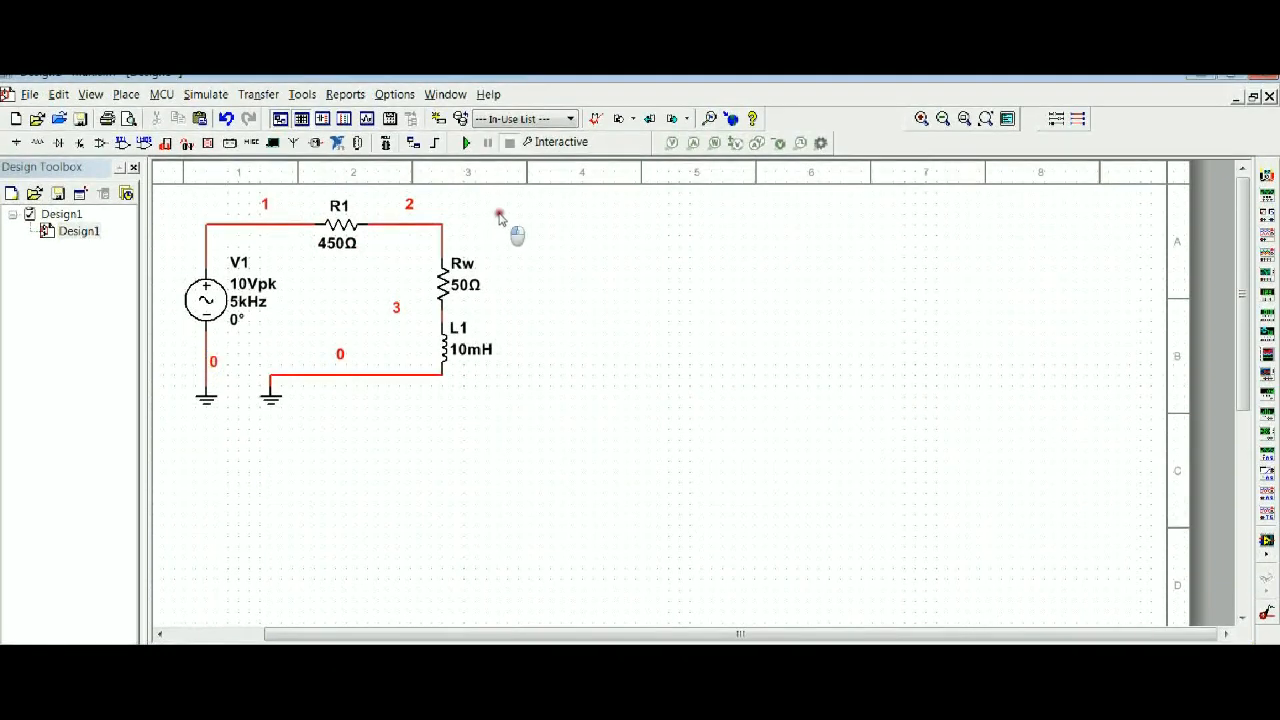
pyautogui.doubleClick(389, 228)
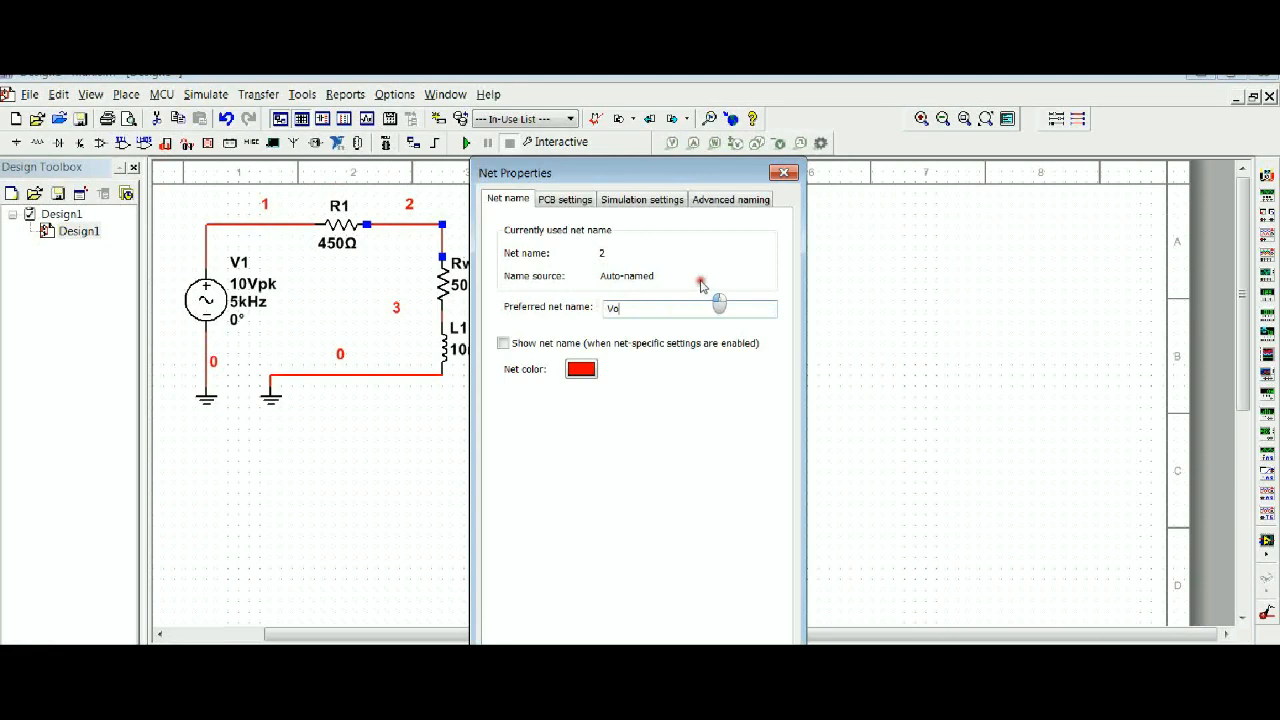
pyautogui.write('Vout')
pyautogui.click(565, 532)
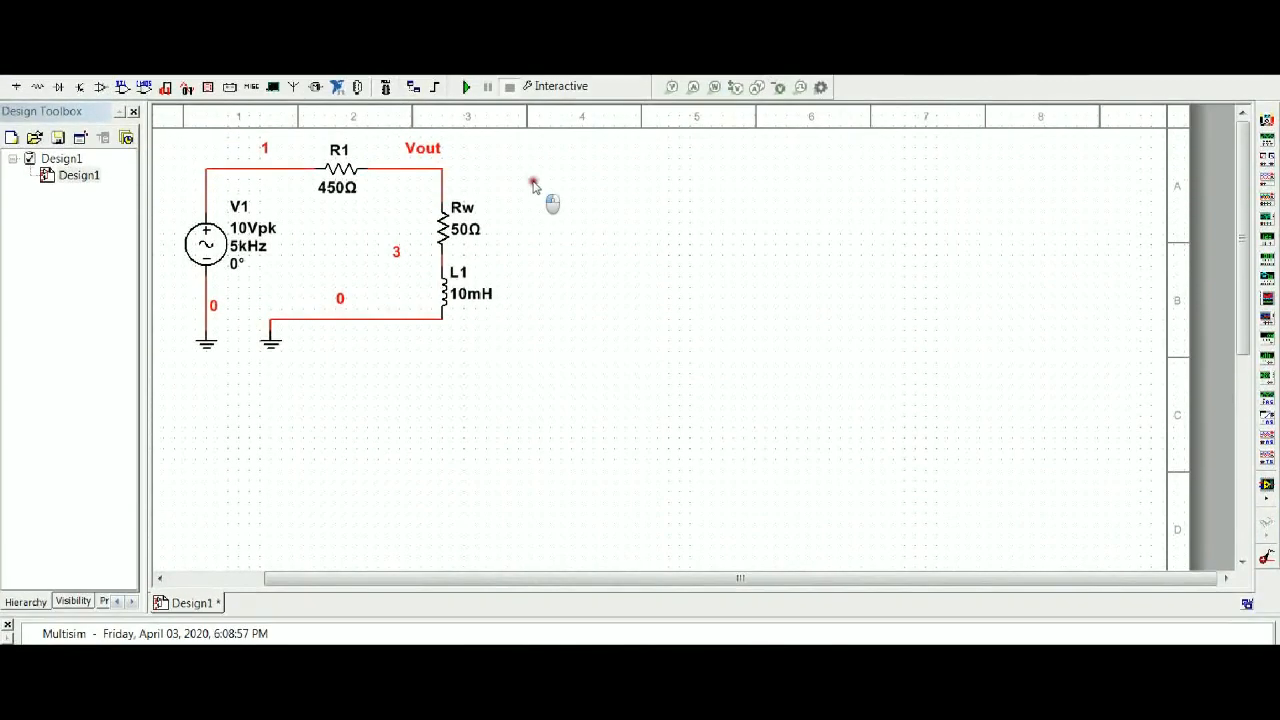
# - Name the net between V1 and R1 Vin and shift its label toward the source
pyautogui.doubleClick(270, 192)
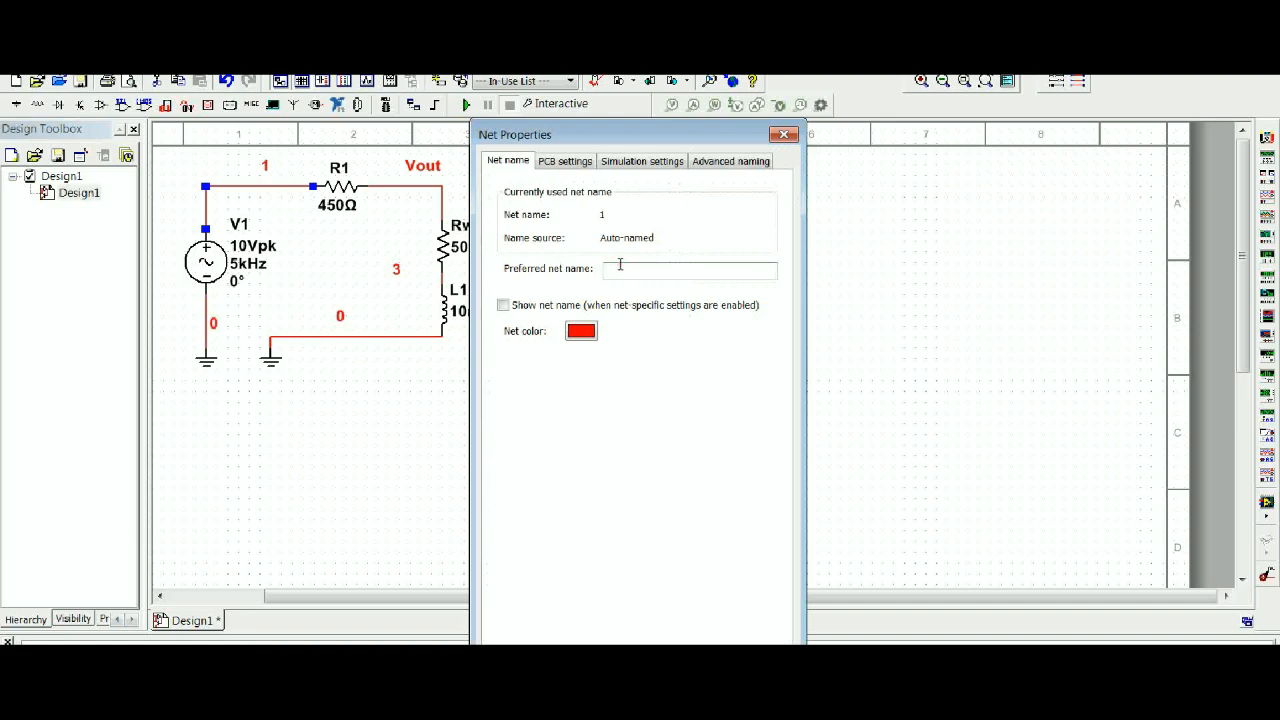
pyautogui.press('Return')
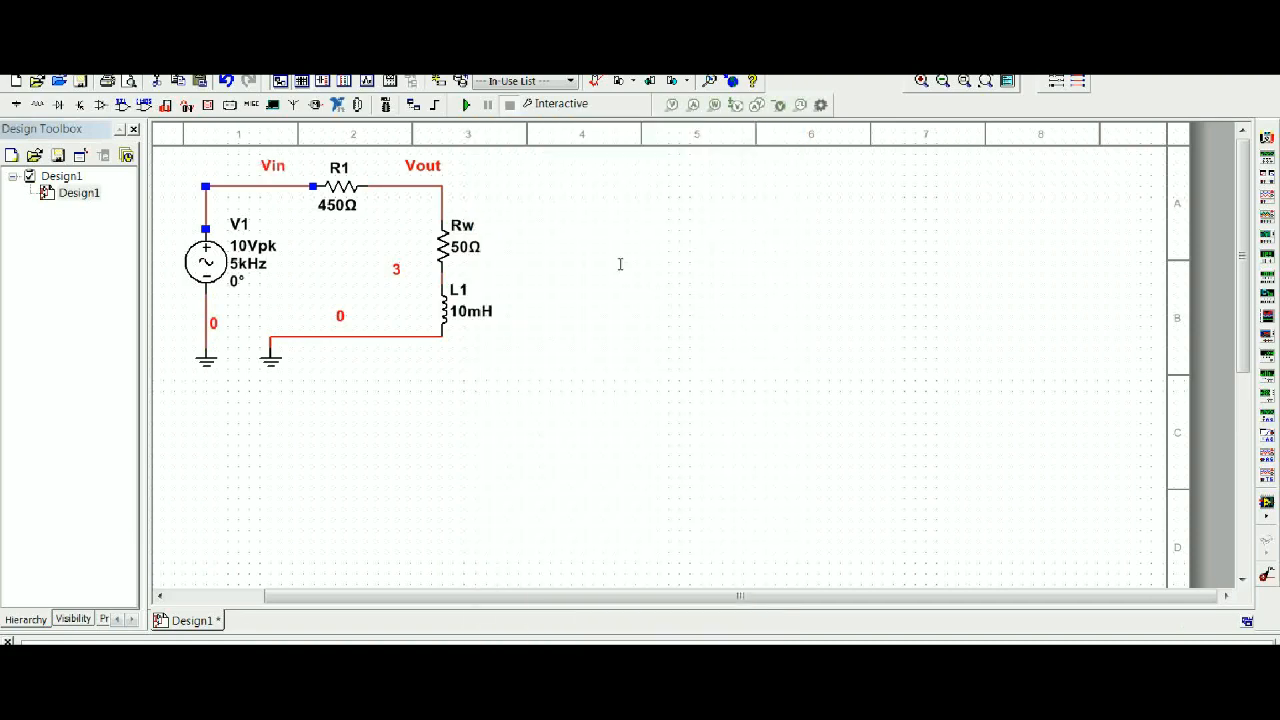
pyautogui.moveTo(272, 168); pyautogui.dragTo(251, 186)
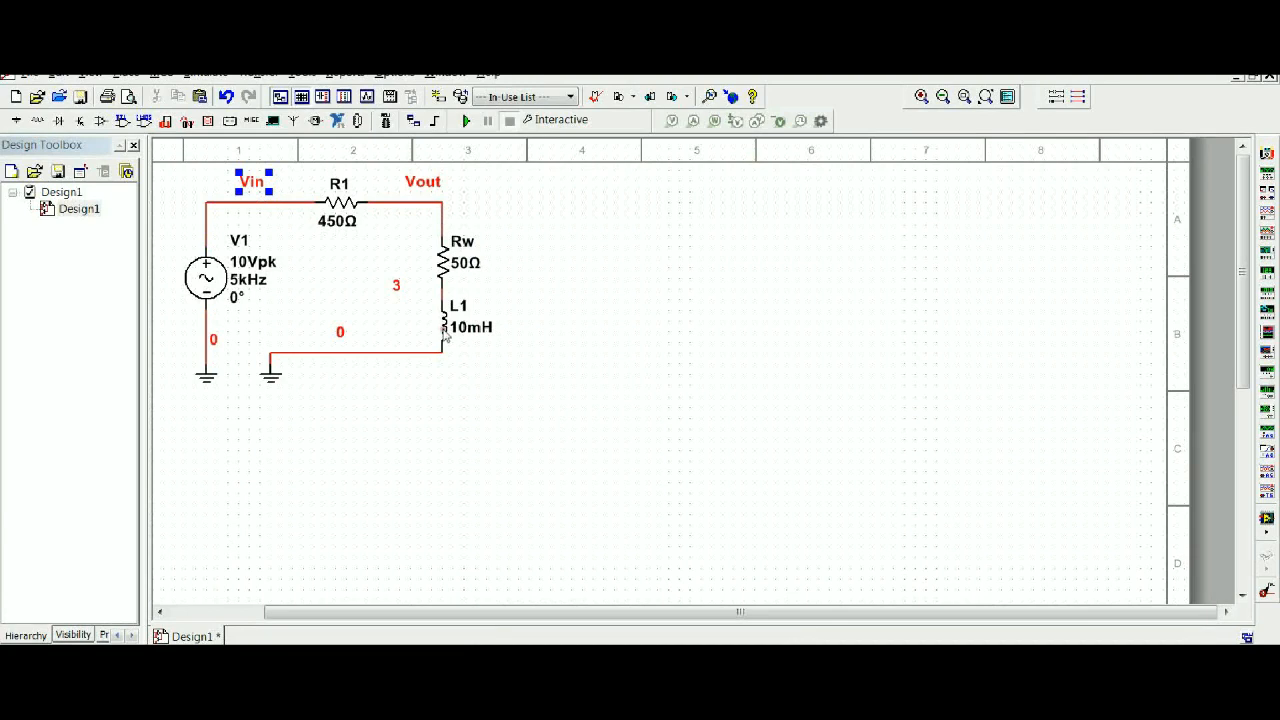
# - Place a Tektronix oscilloscope below the circuit and open its front panel, positioned beside the schematic
pyautogui.click(1270, 492)
pyautogui.click(414, 528)
pyautogui.click(296, 518)
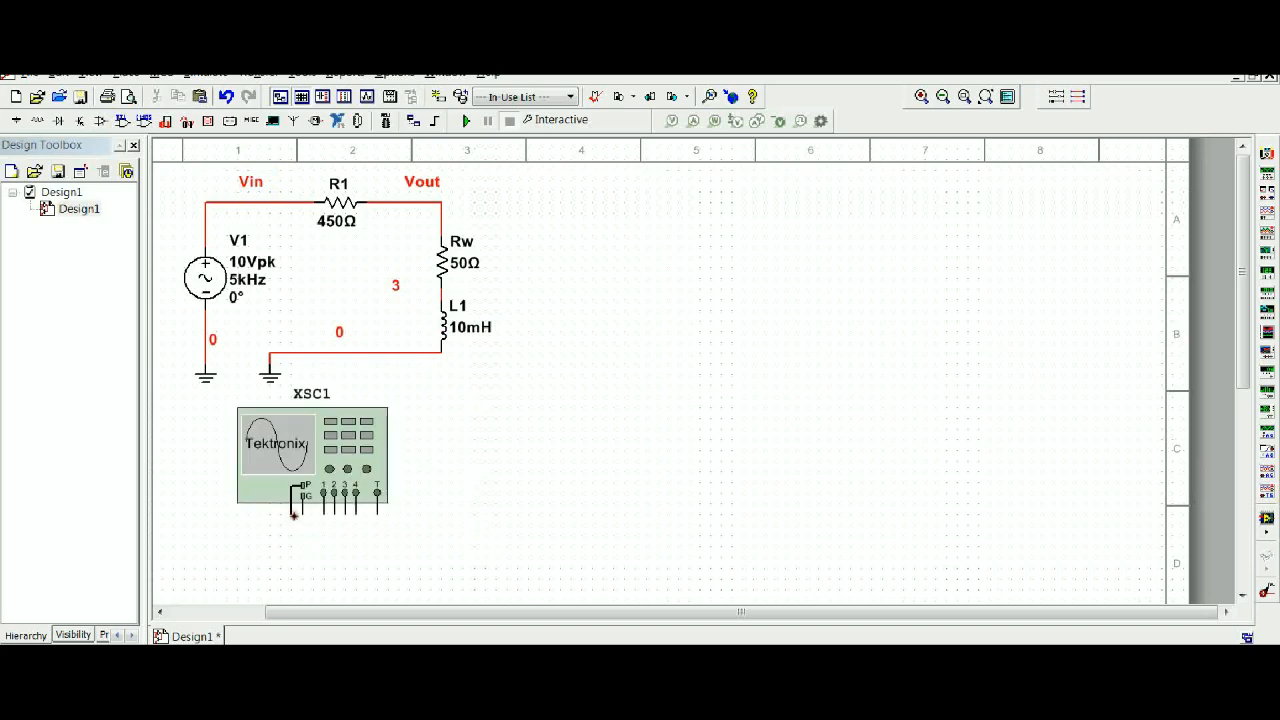
pyautogui.doubleClick(331, 440)
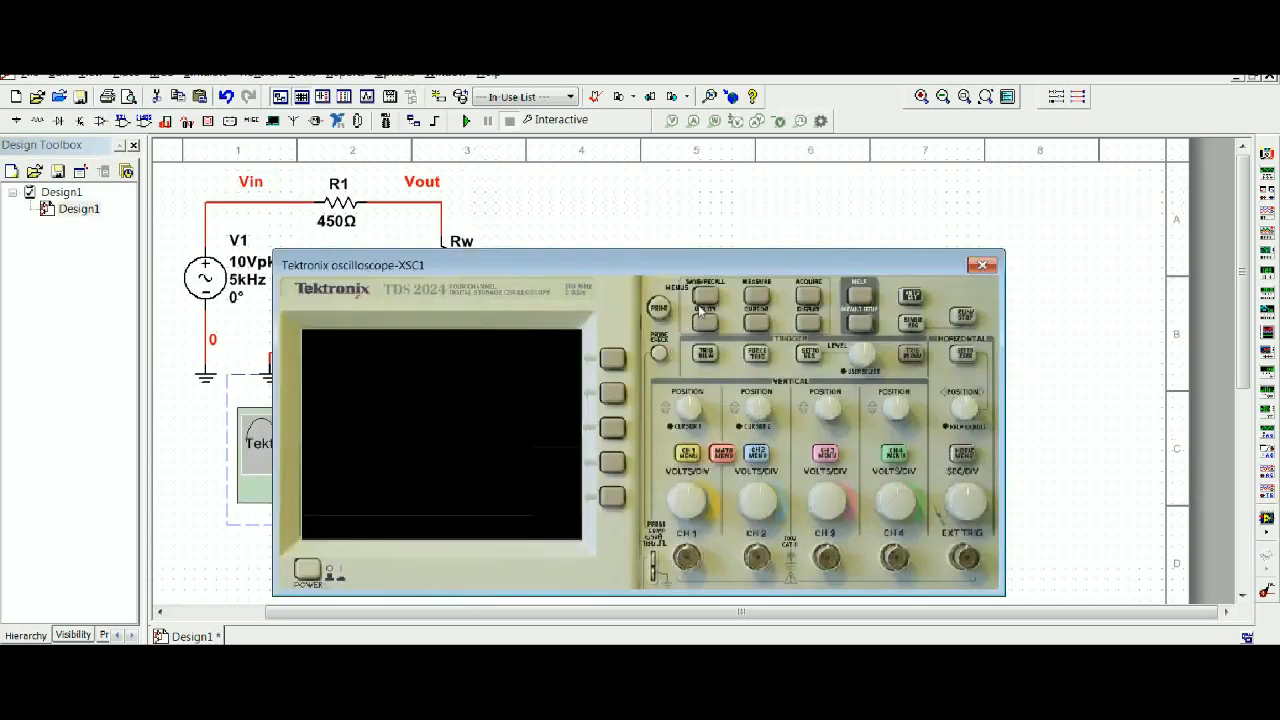
pyautogui.moveTo(712, 258); pyautogui.dragTo(937, 189)
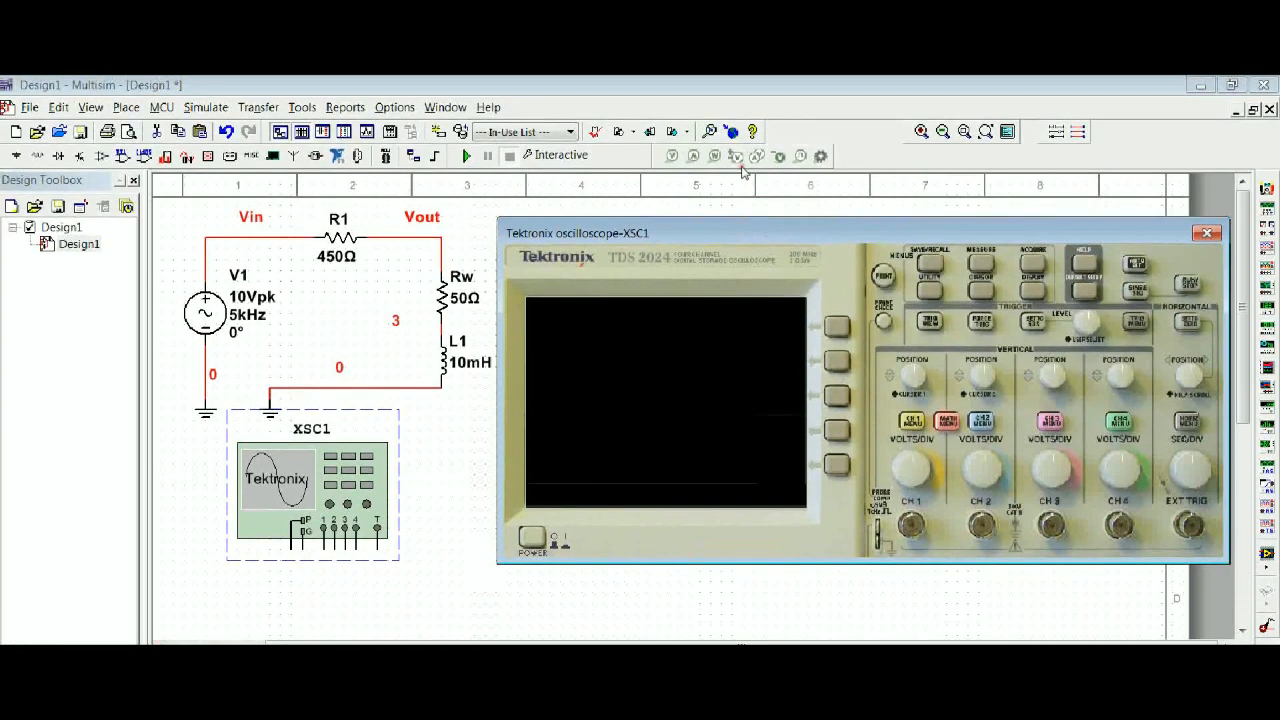
pyautogui.click(742, 169)
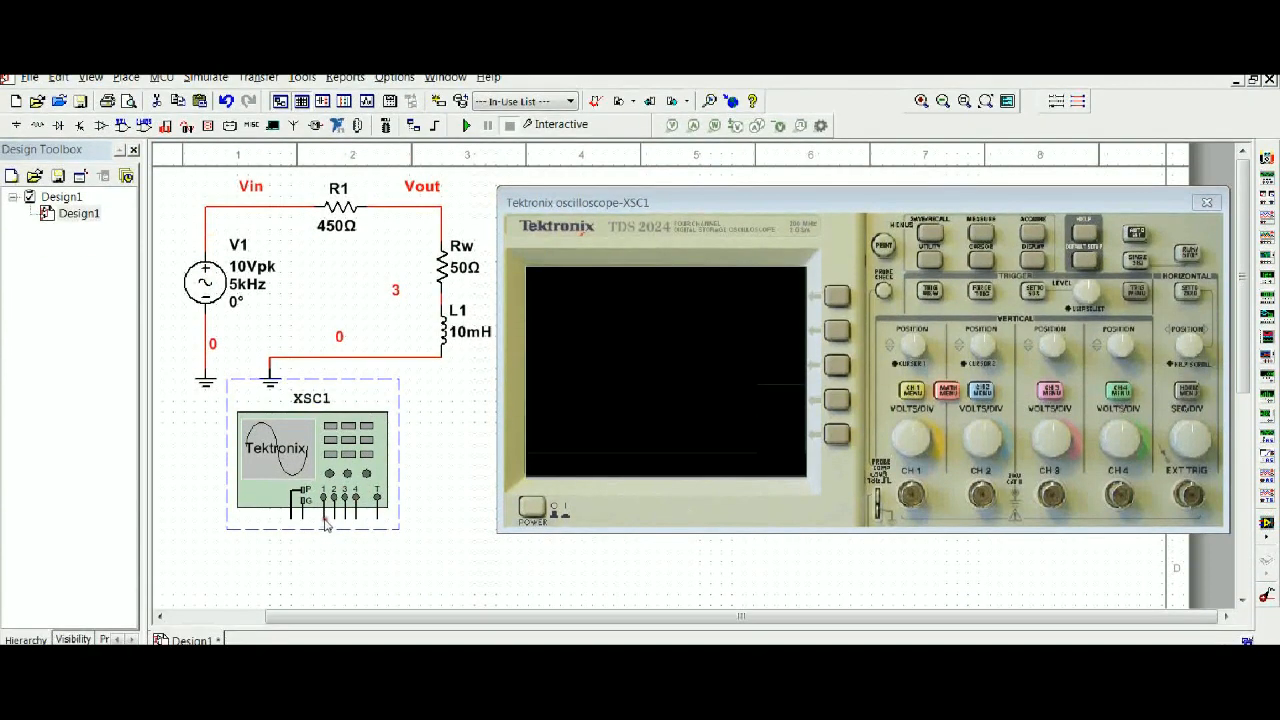
pyautogui.click(322, 519)
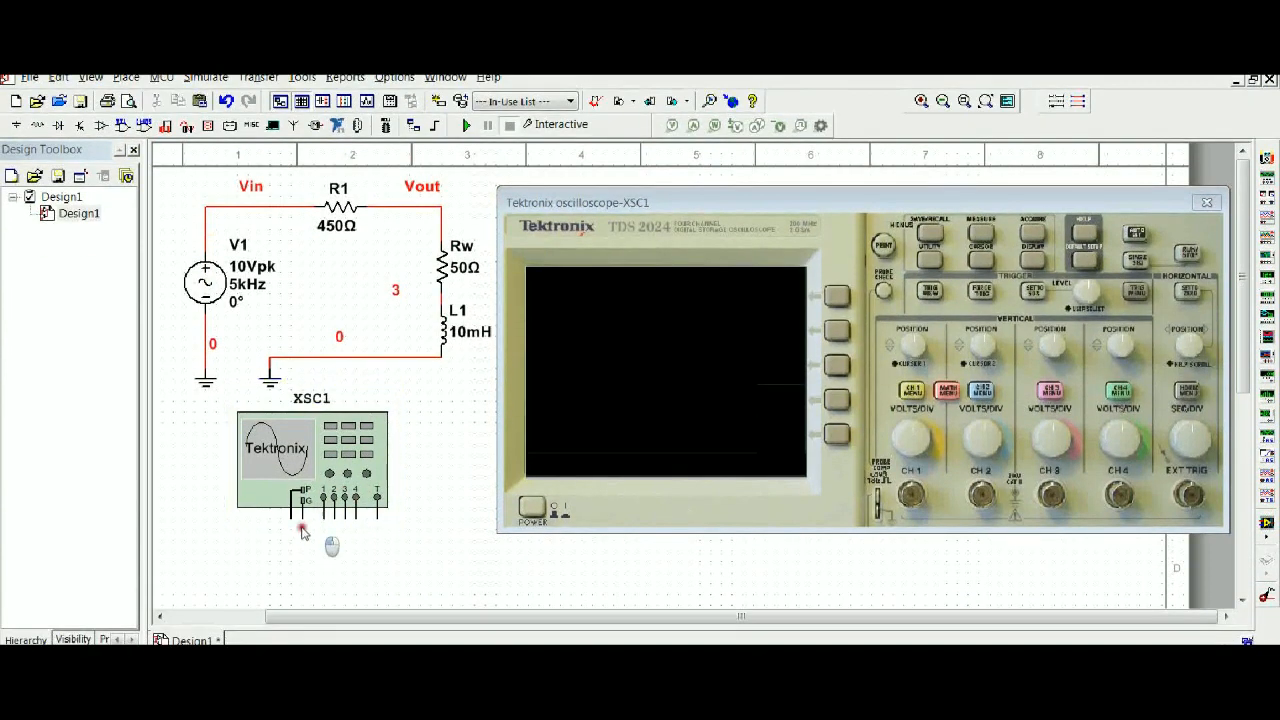
pyautogui.click(323, 517)
pyautogui.click(169, 490)
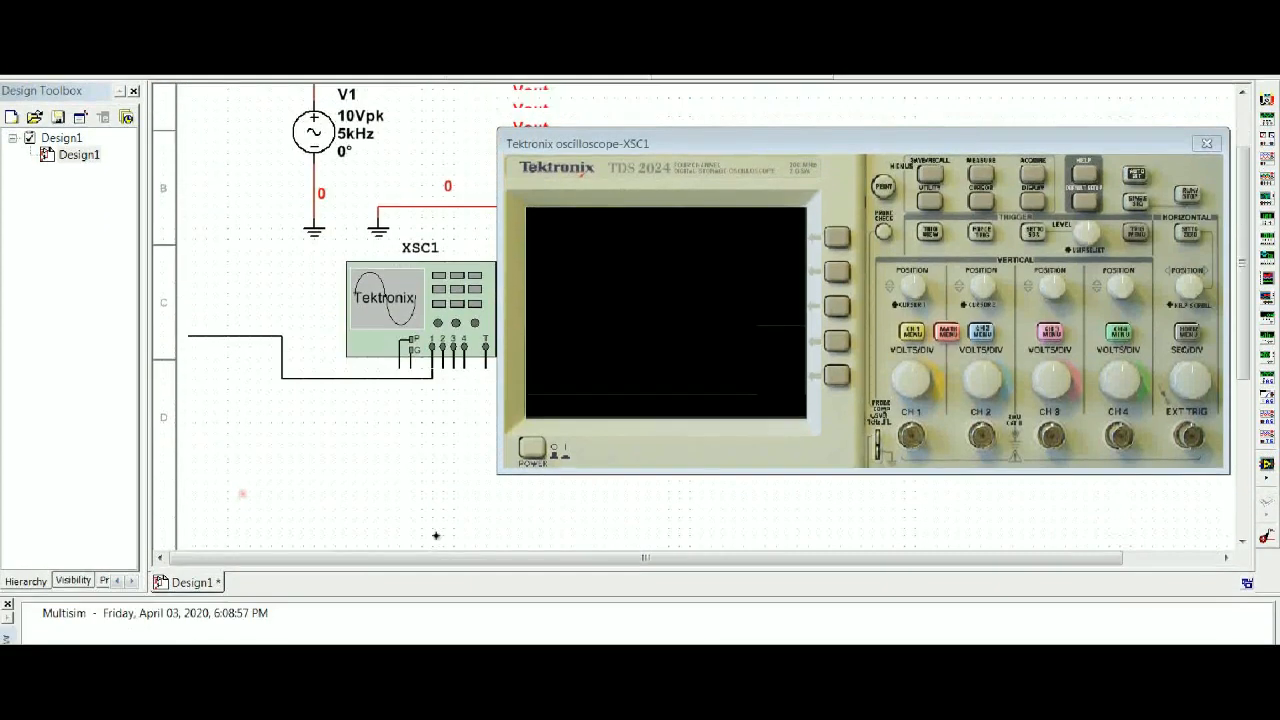
pyautogui.press('Escape')
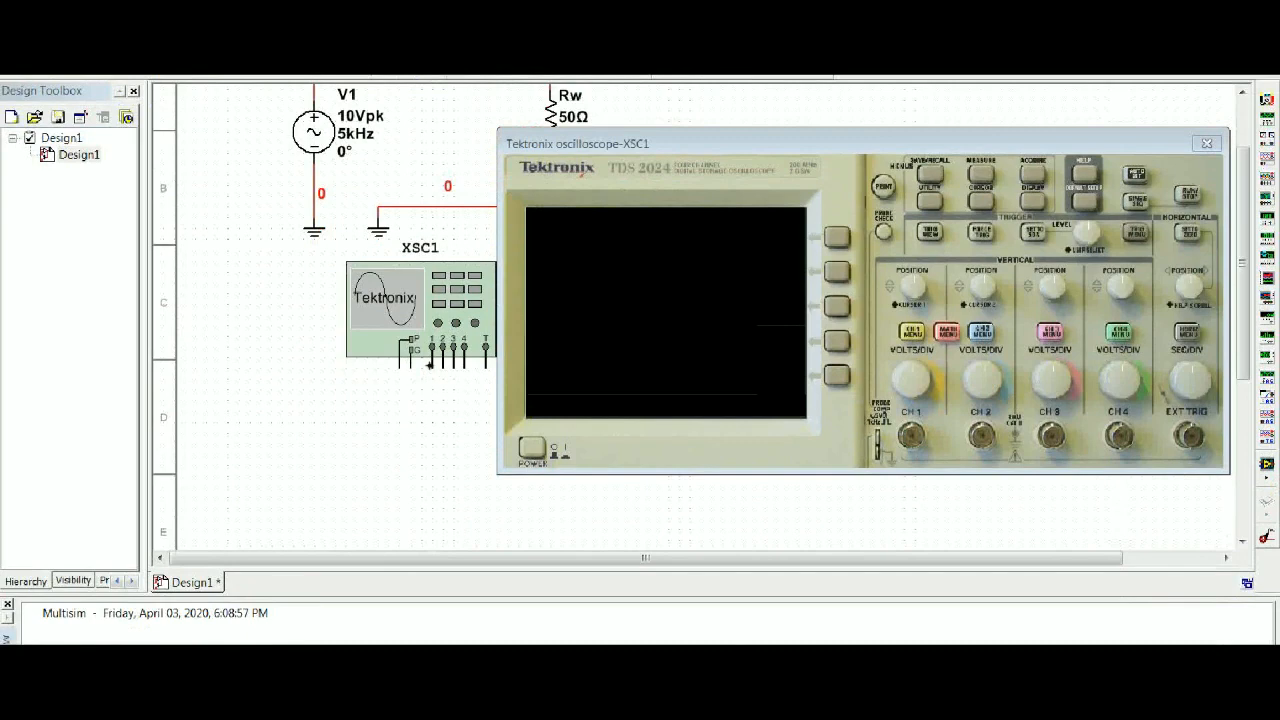
# - Wire the oscilloscope's channel 1 input to the Vin net above V1, routing it around the outside of the source
pyautogui.scroll(2, 456, 398)
pyautogui.scroll(-2, 458, 399)
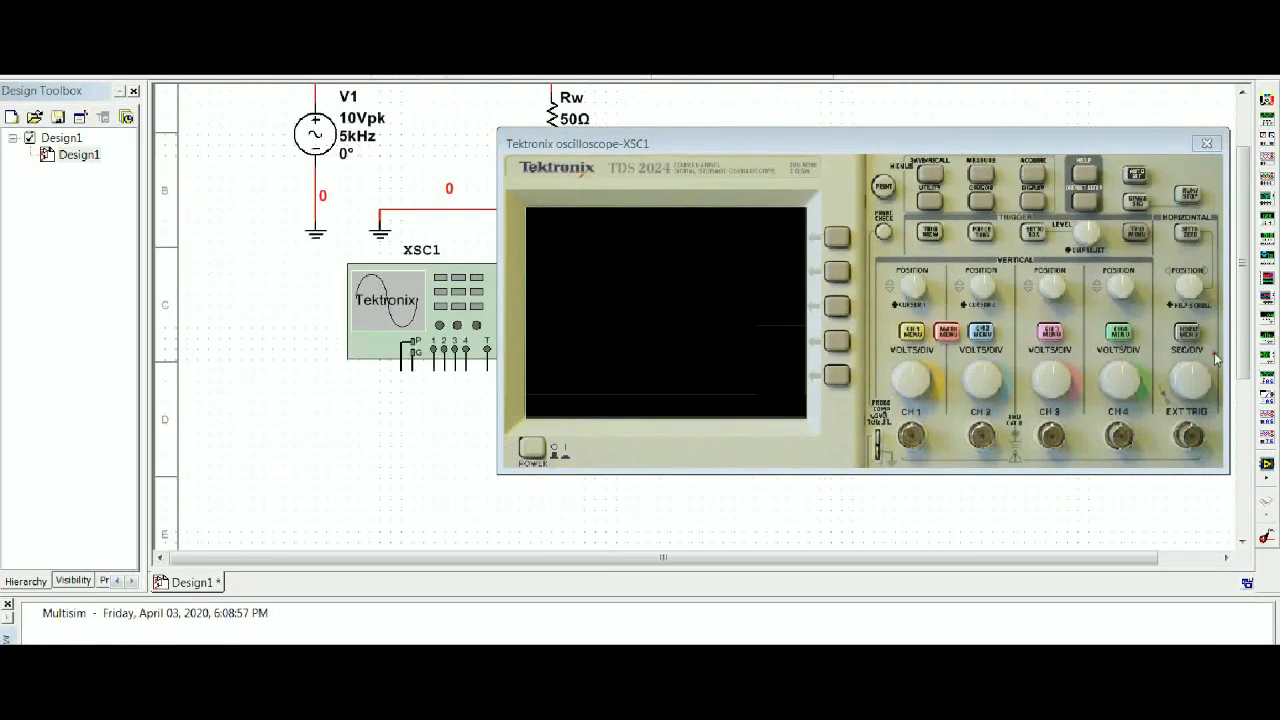
pyautogui.moveTo(1241, 328); pyautogui.dragTo(1226, 250)
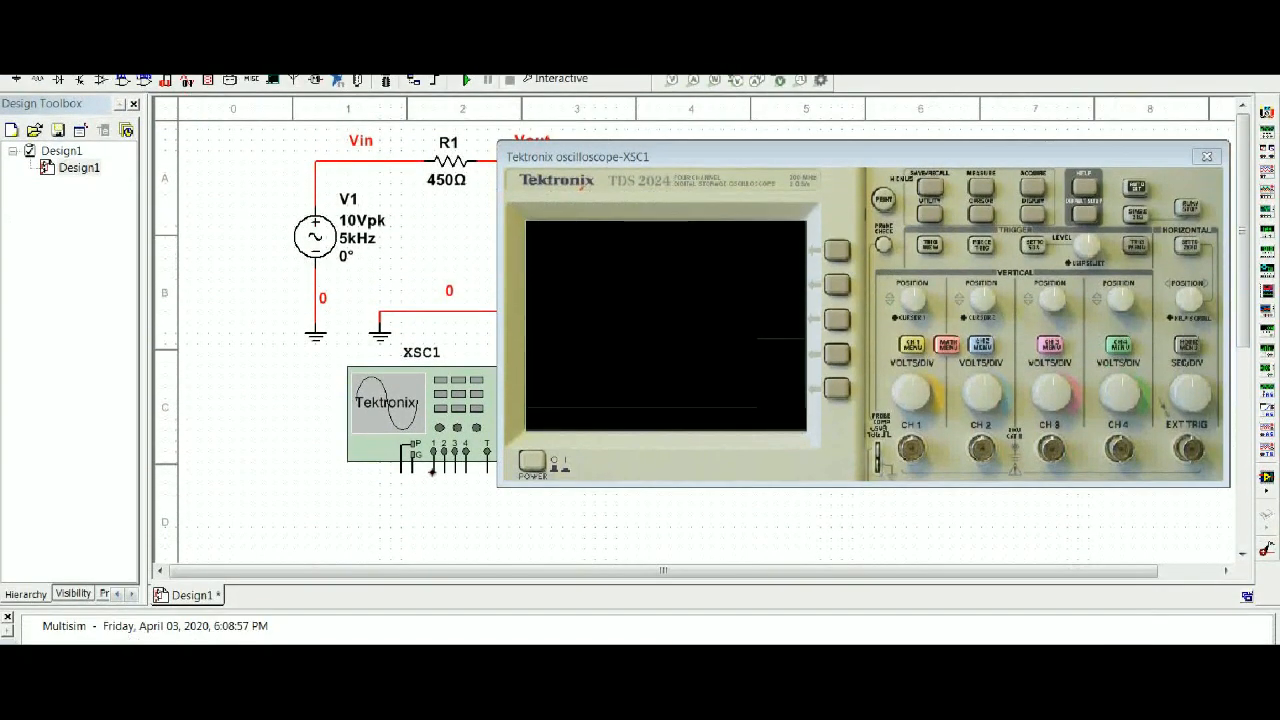
pyautogui.click(432, 476)
pyautogui.click(316, 179)
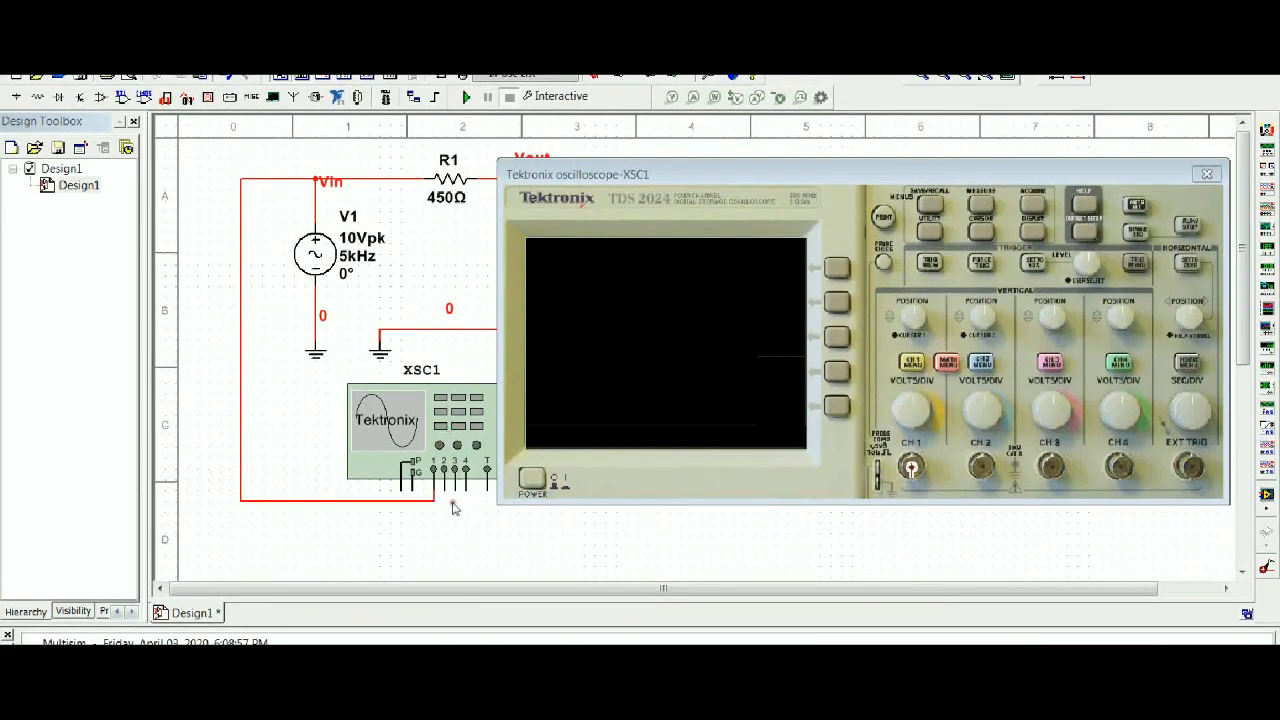
# - Move the oscilloscope panel clear of the circuit and wire channel 2 to the Vout net between R1 and Rw
pyautogui.moveTo(809, 174); pyautogui.dragTo(920, 174)
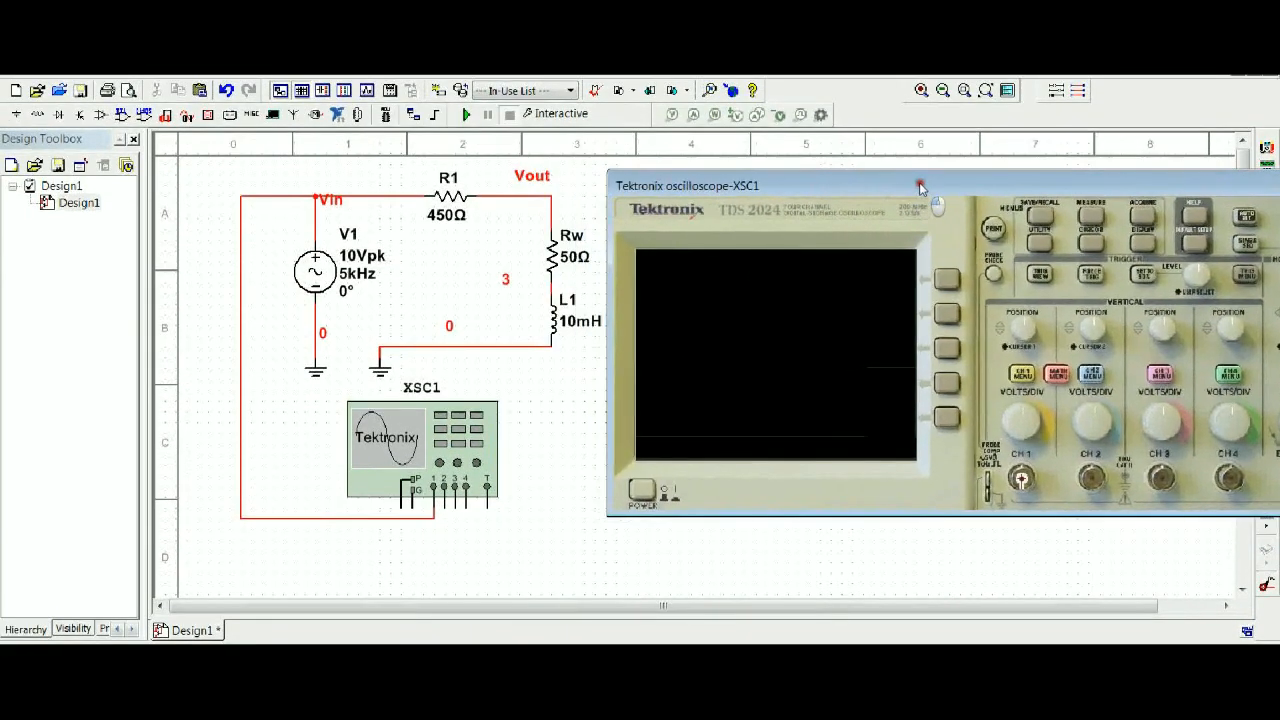
pyautogui.click(443, 506)
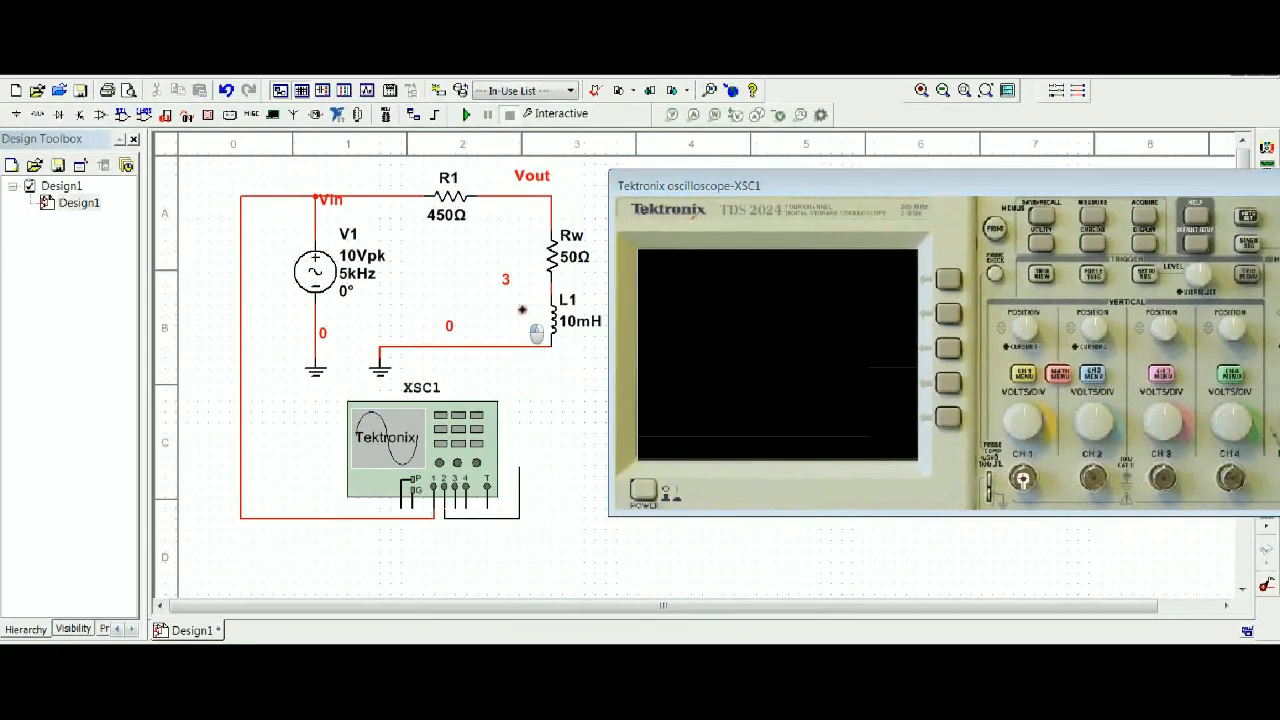
pyautogui.click(519, 197)
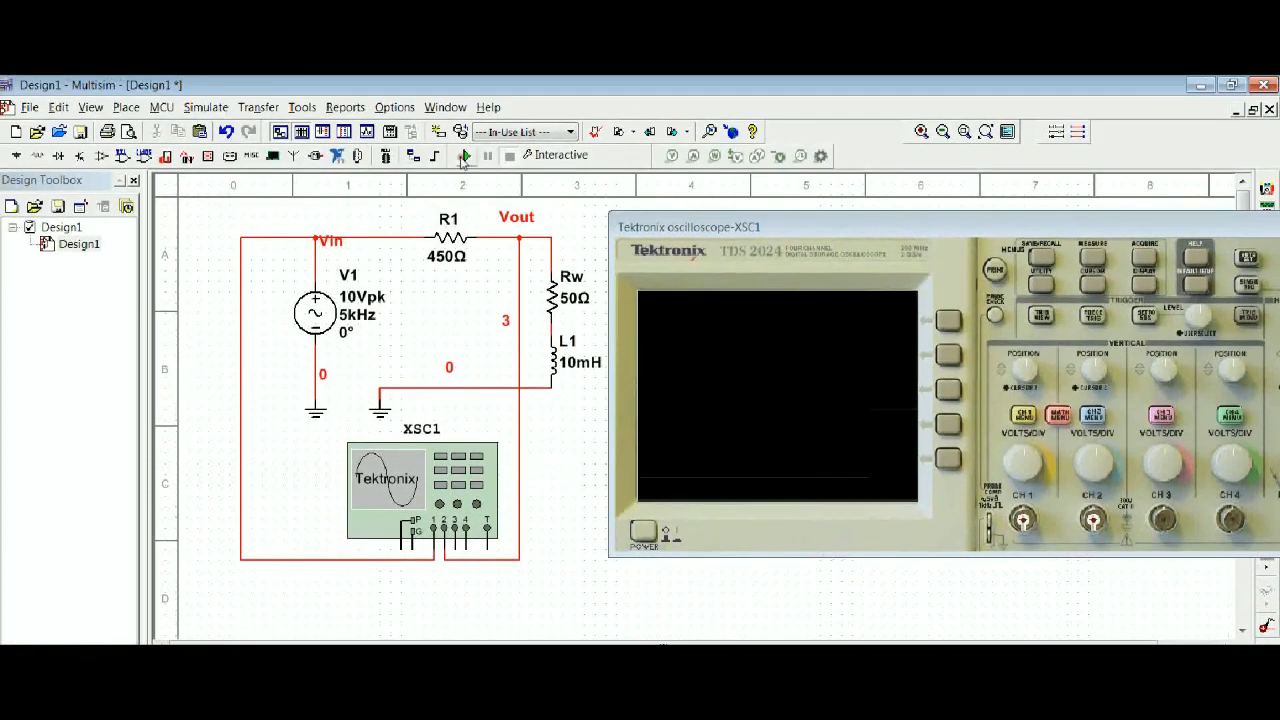
# - Run the simulation, power on the oscilloscope and set channel 1 to 5 V per division
pyautogui.click(465, 156)
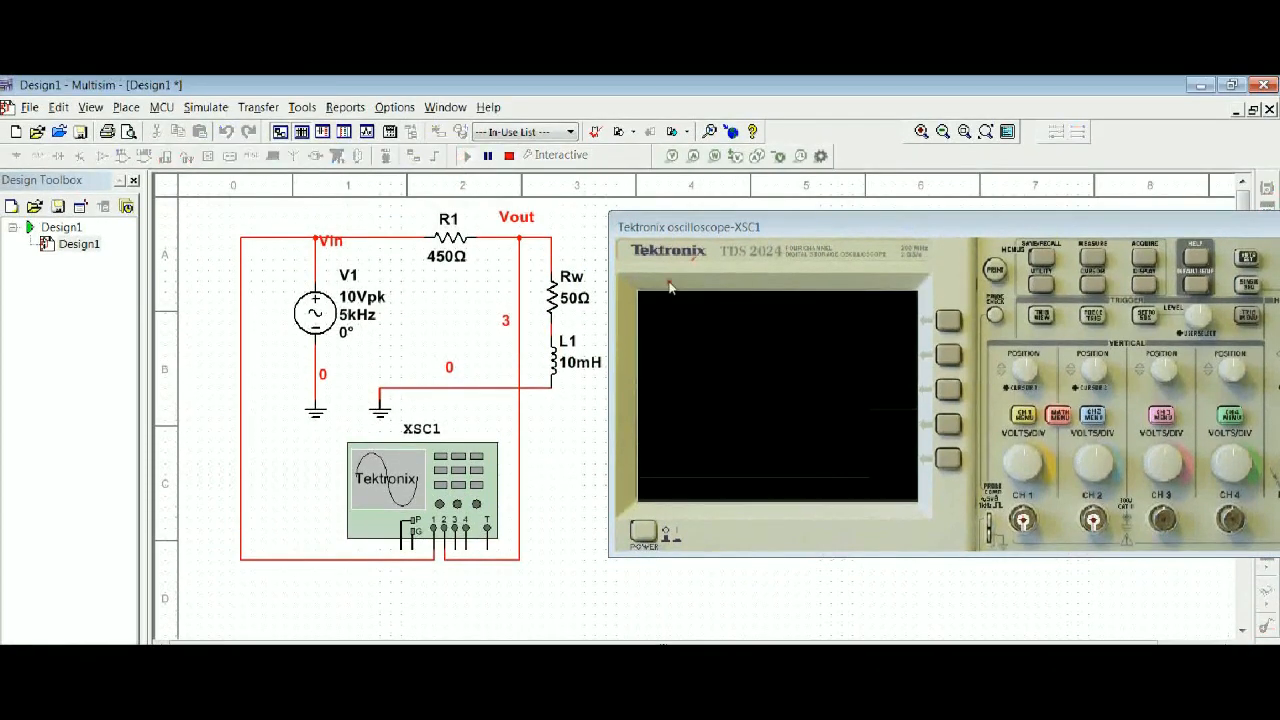
pyautogui.click(637, 527)
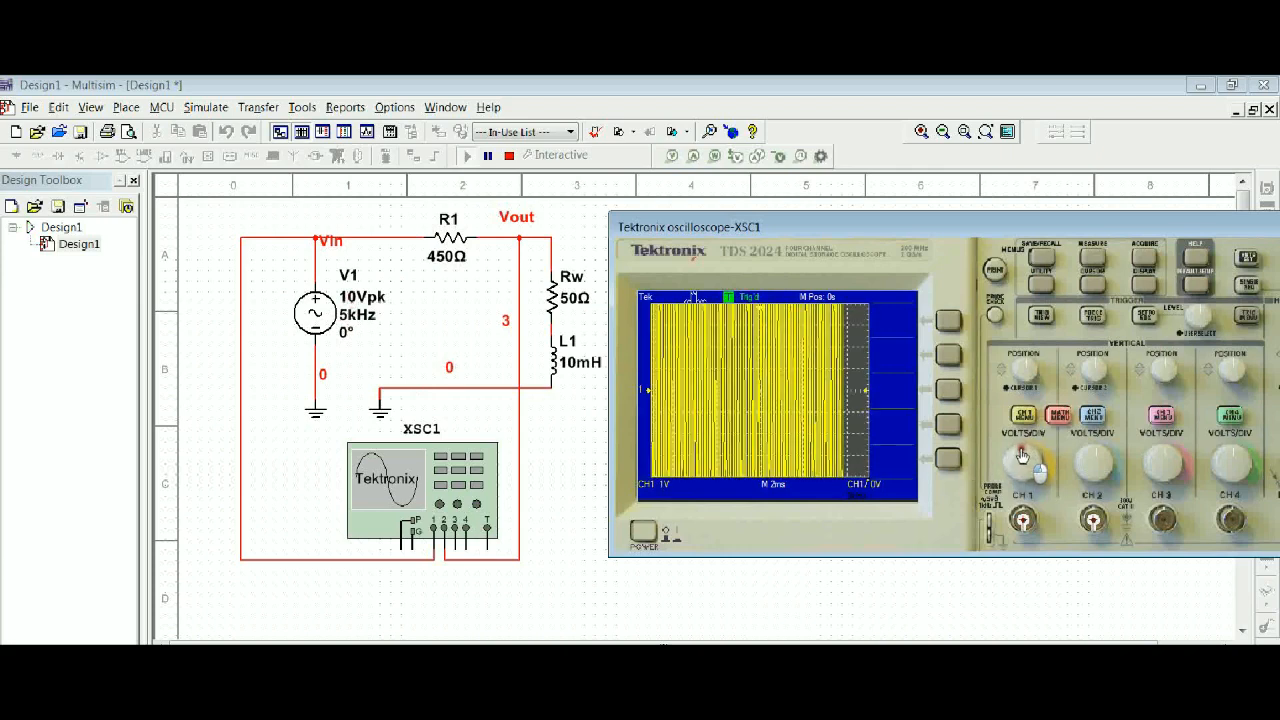
pyautogui.scroll(-2, 1024, 457)
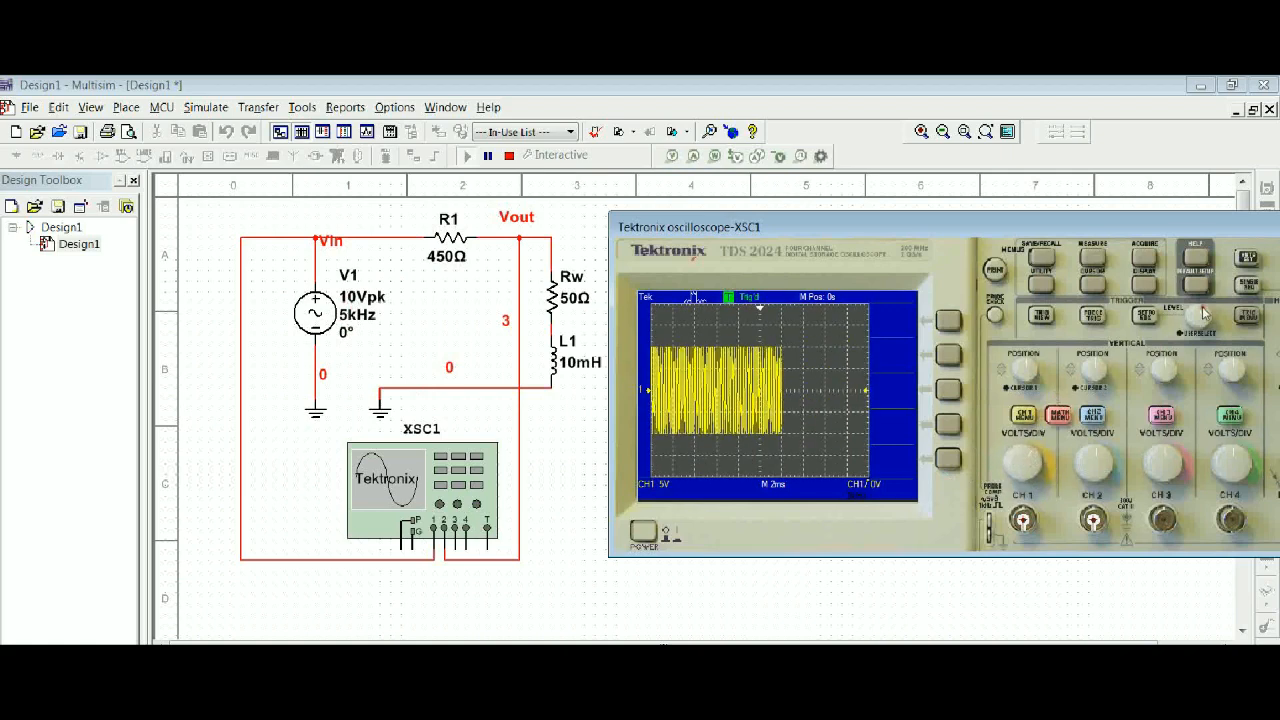
# - Shift the front panel so its acquisition controls are reachable, and stop and restart the oscilloscope's acquisition
pyautogui.moveTo(1190, 227); pyautogui.dragTo(1164, 229)
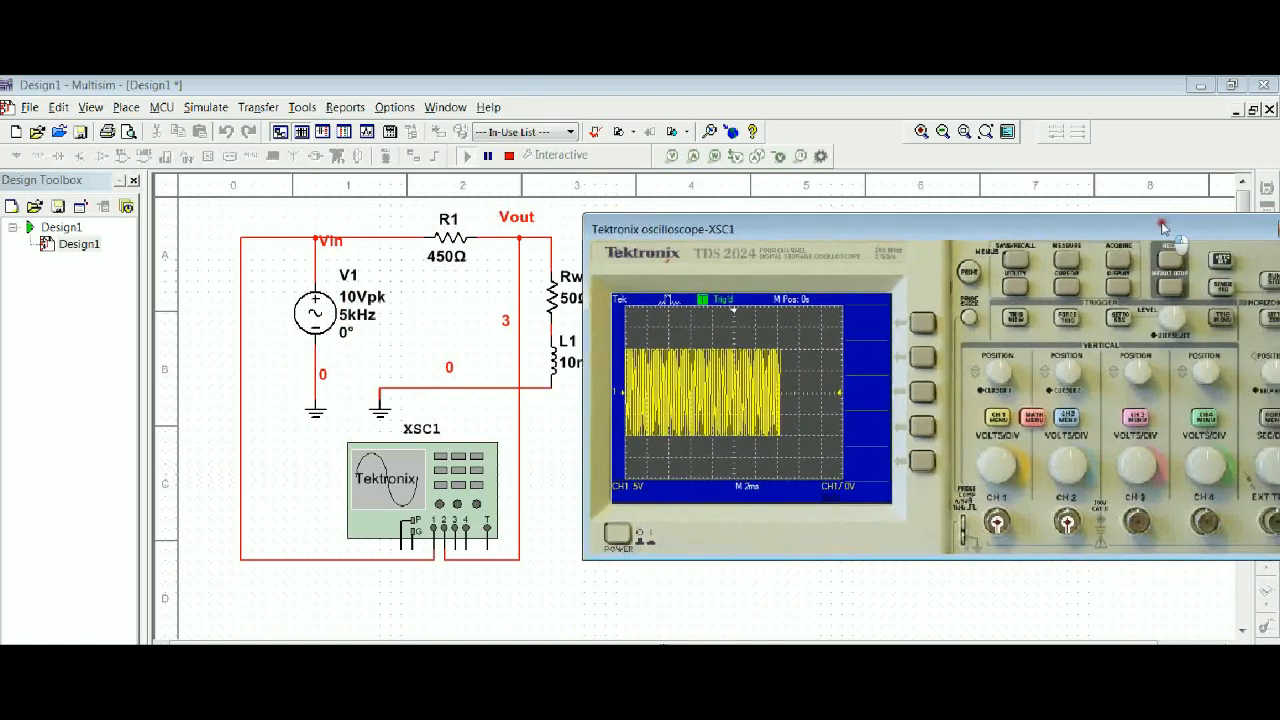
pyautogui.click(1271, 283)
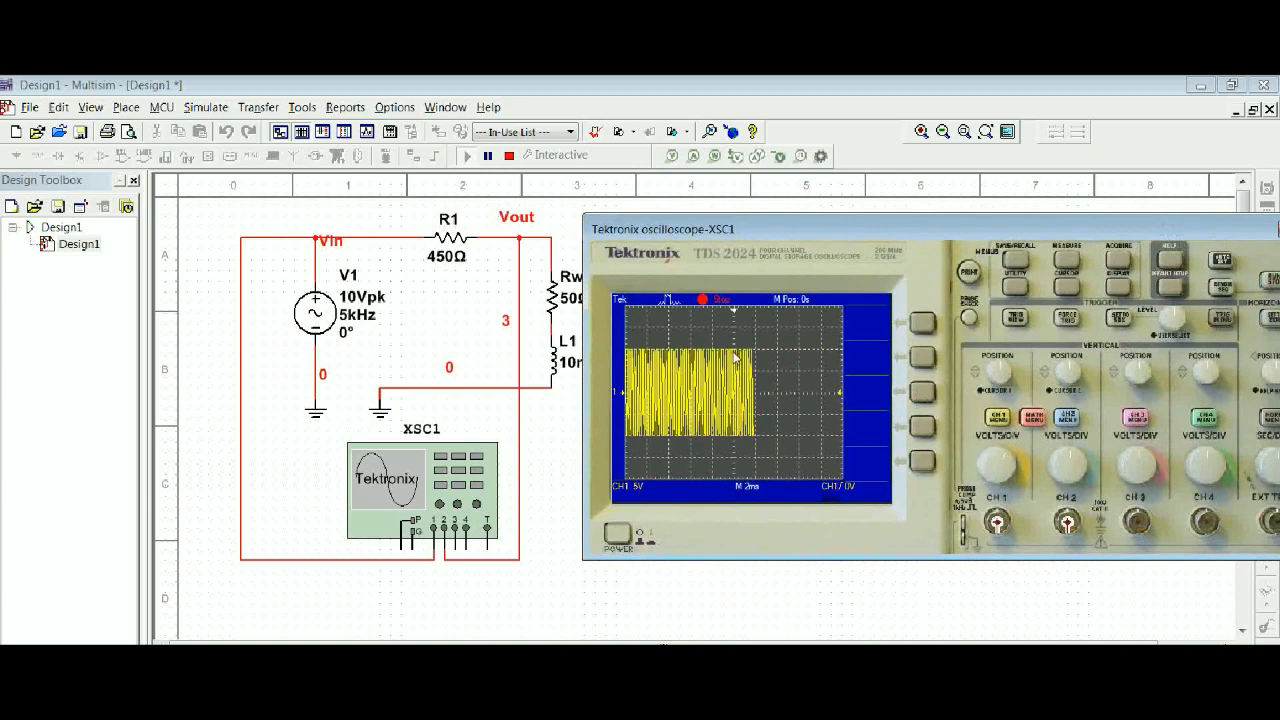
pyautogui.click(1270, 284)
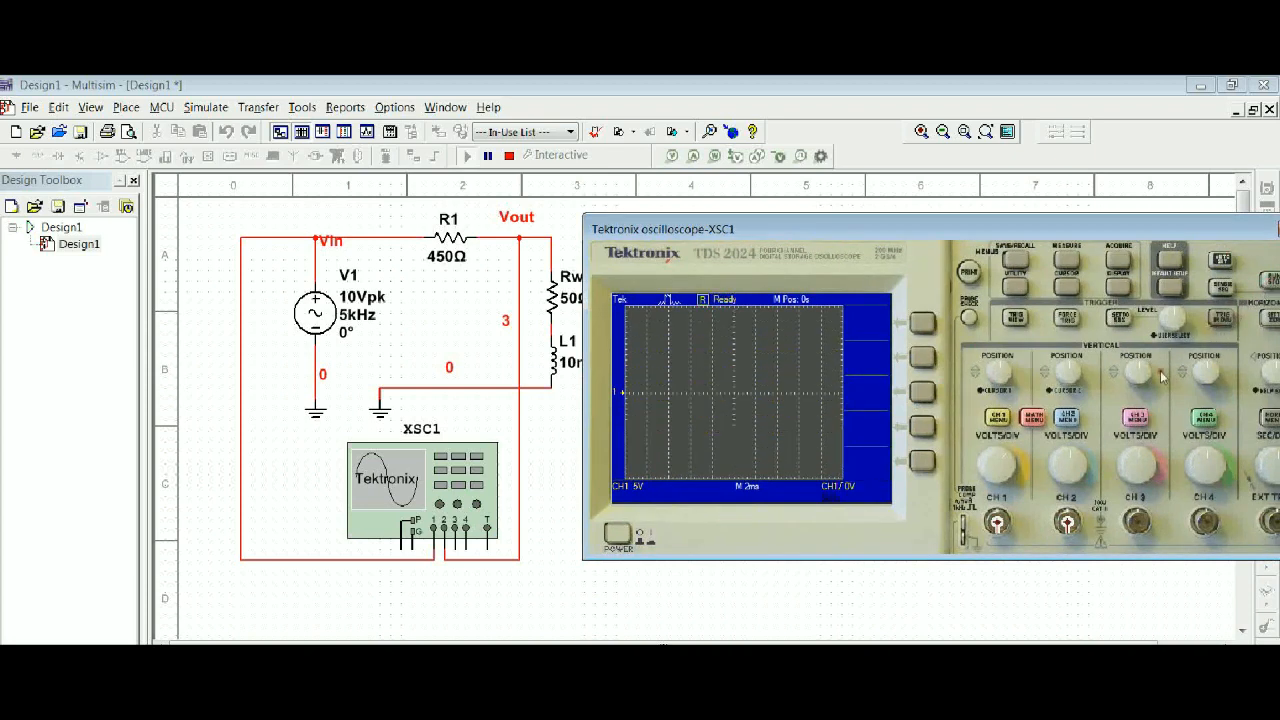
# - Display channel 2 and set its vertical scale to 5 V per division
pyautogui.click(1066, 417)
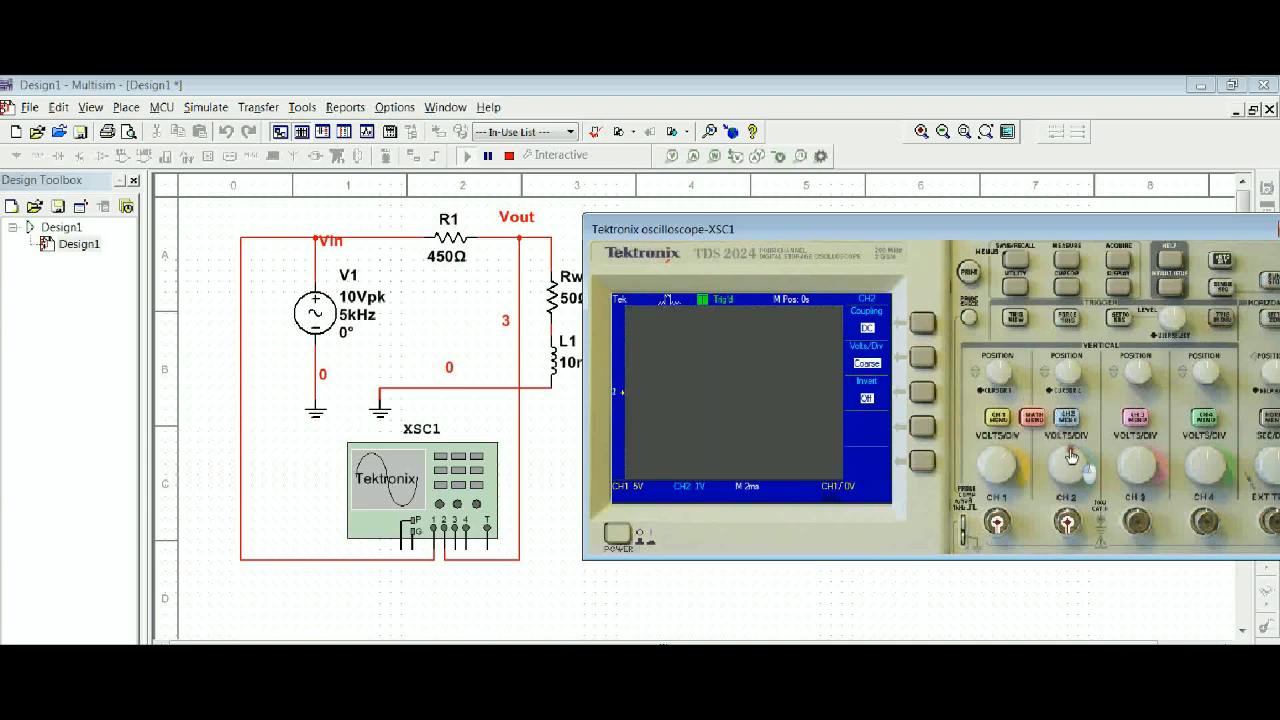
pyautogui.scroll(-1, 1070, 455)
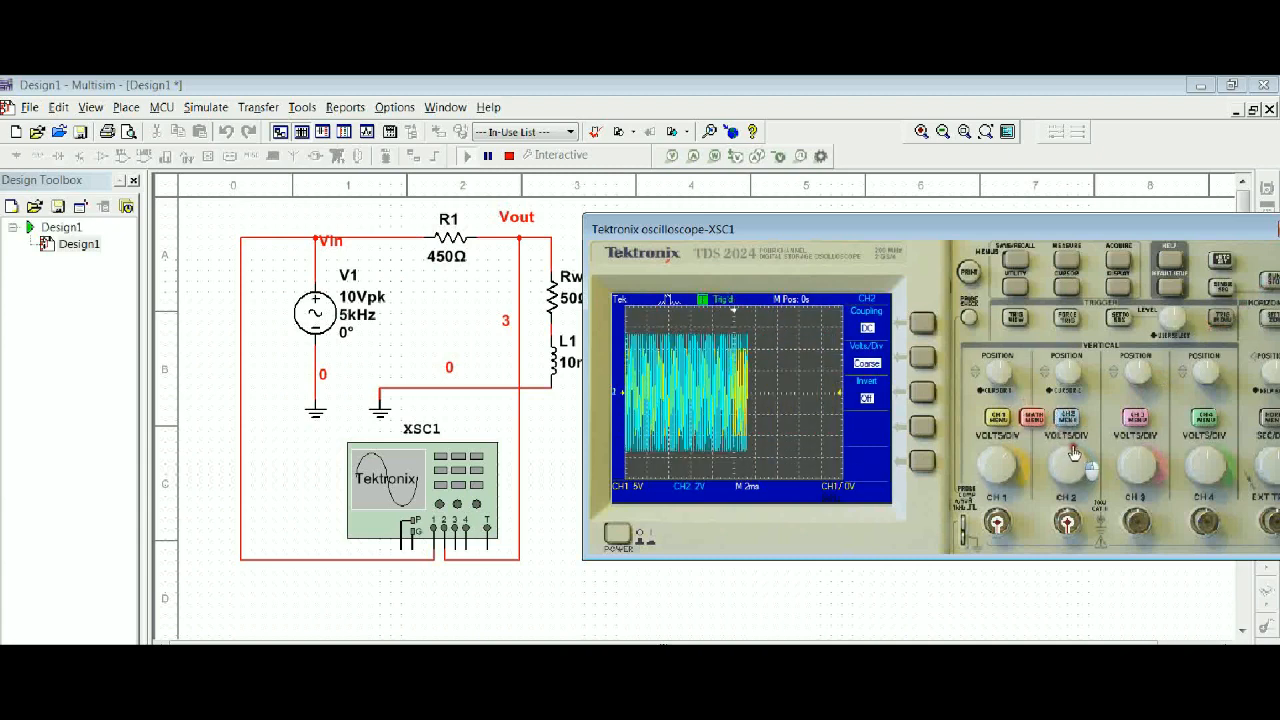
pyautogui.scroll(-1, 1078, 453)
pyautogui.scroll(1, 1078, 453)
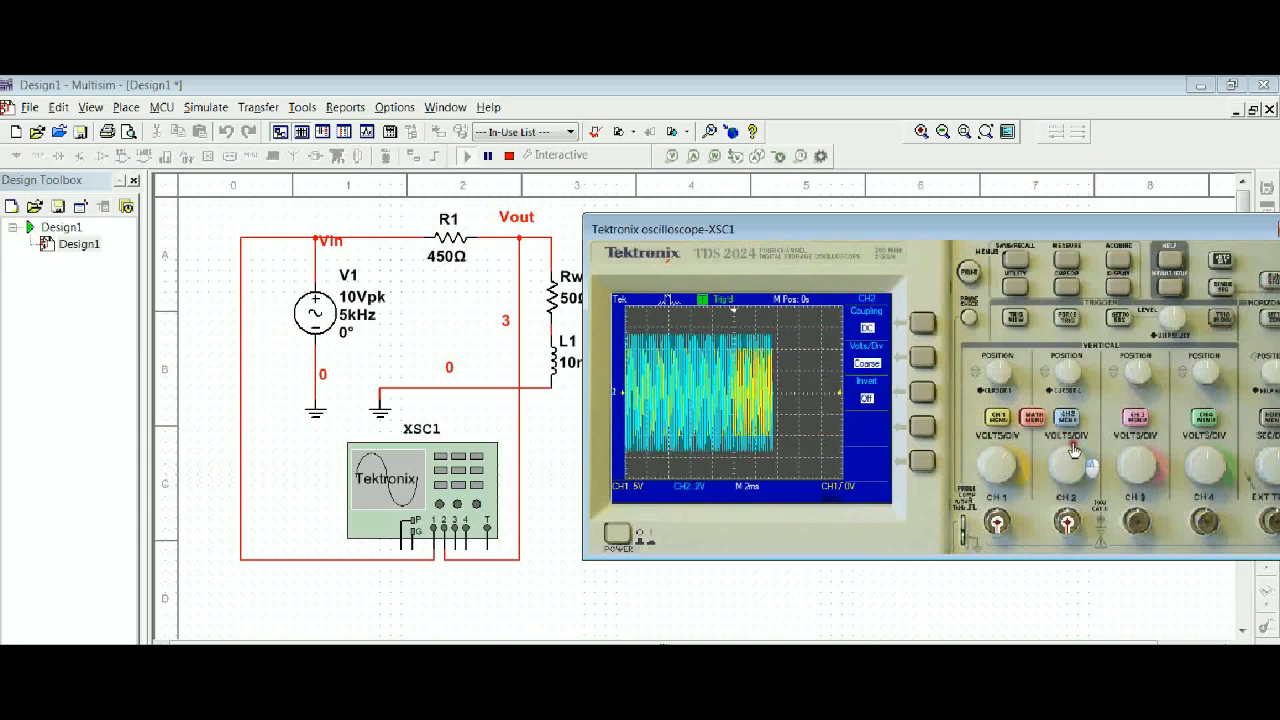
pyautogui.scroll(-1, 1078, 453)
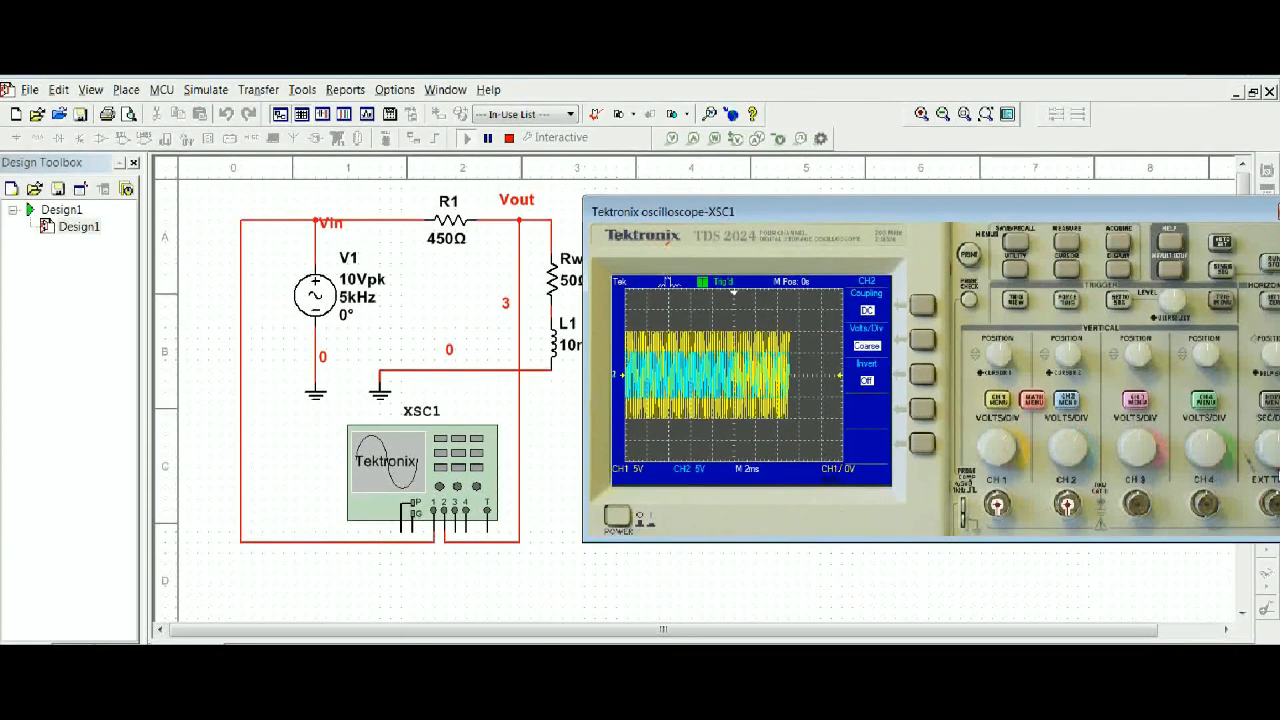
# - Set the oscilloscope's time base to 50 µs per division and capture a single sequence of both waveforms
pyautogui.moveTo(1134, 217); pyautogui.dragTo(1102, 217)
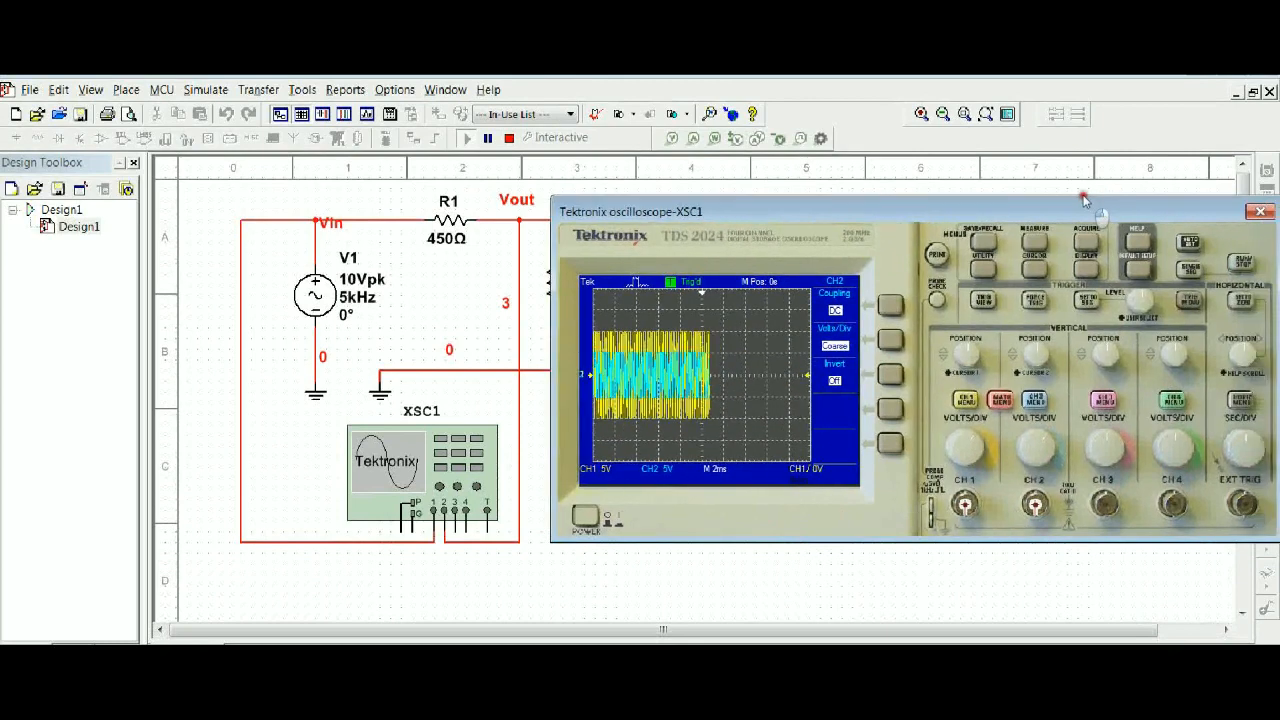
pyautogui.scroll(2, 1244, 448)
pyautogui.scroll(4, 1236, 446)
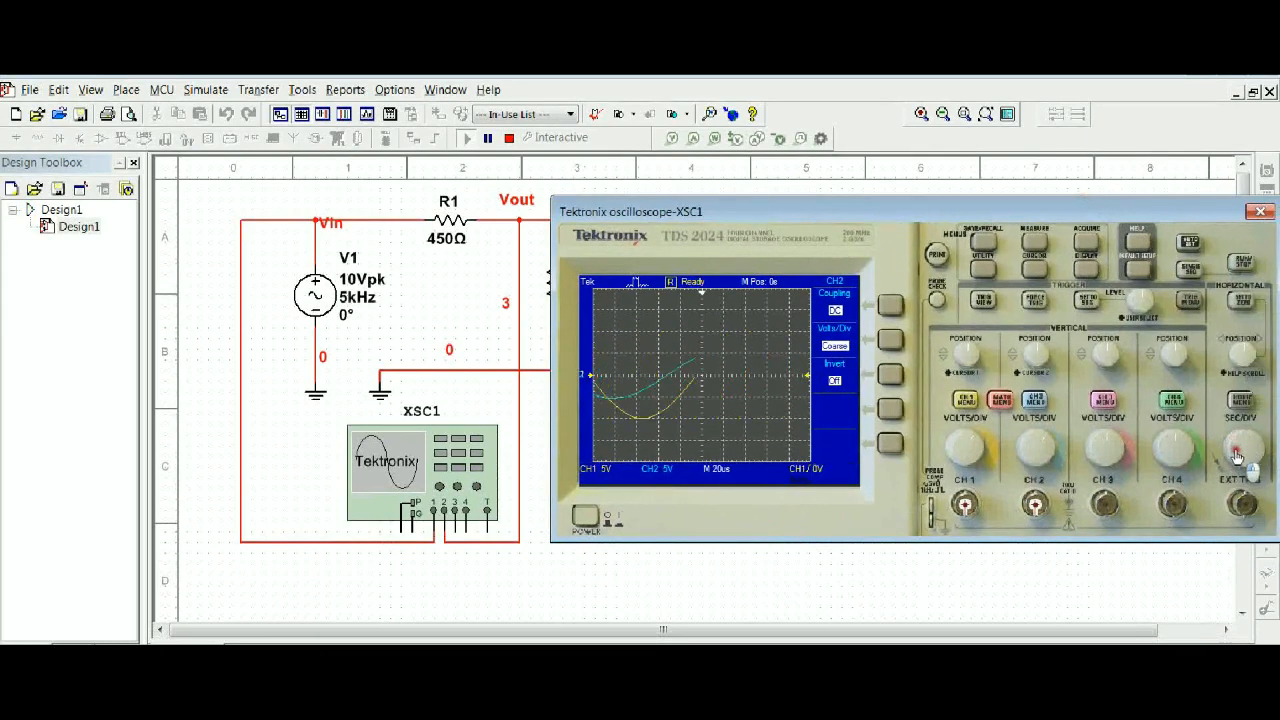
pyautogui.scroll(-2, 1238, 452)
pyautogui.scroll(1, 1238, 452)
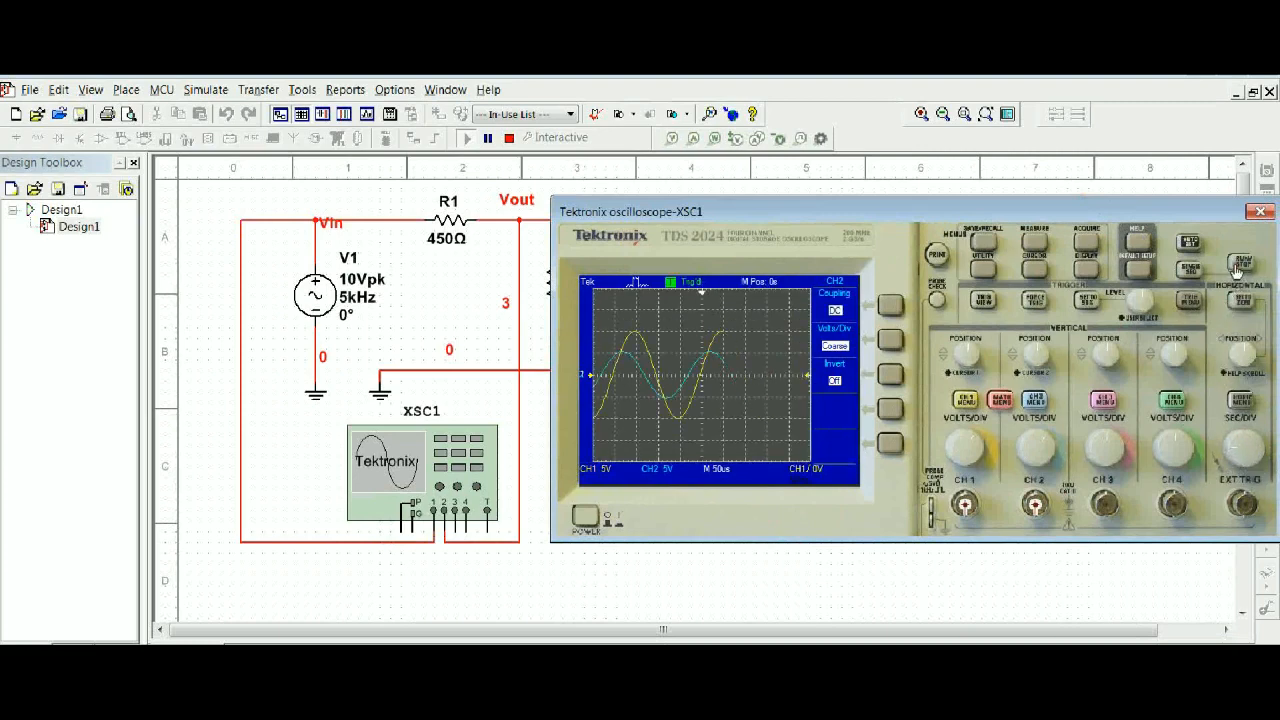
pyautogui.click(1238, 264)
pyautogui.click(1187, 271)
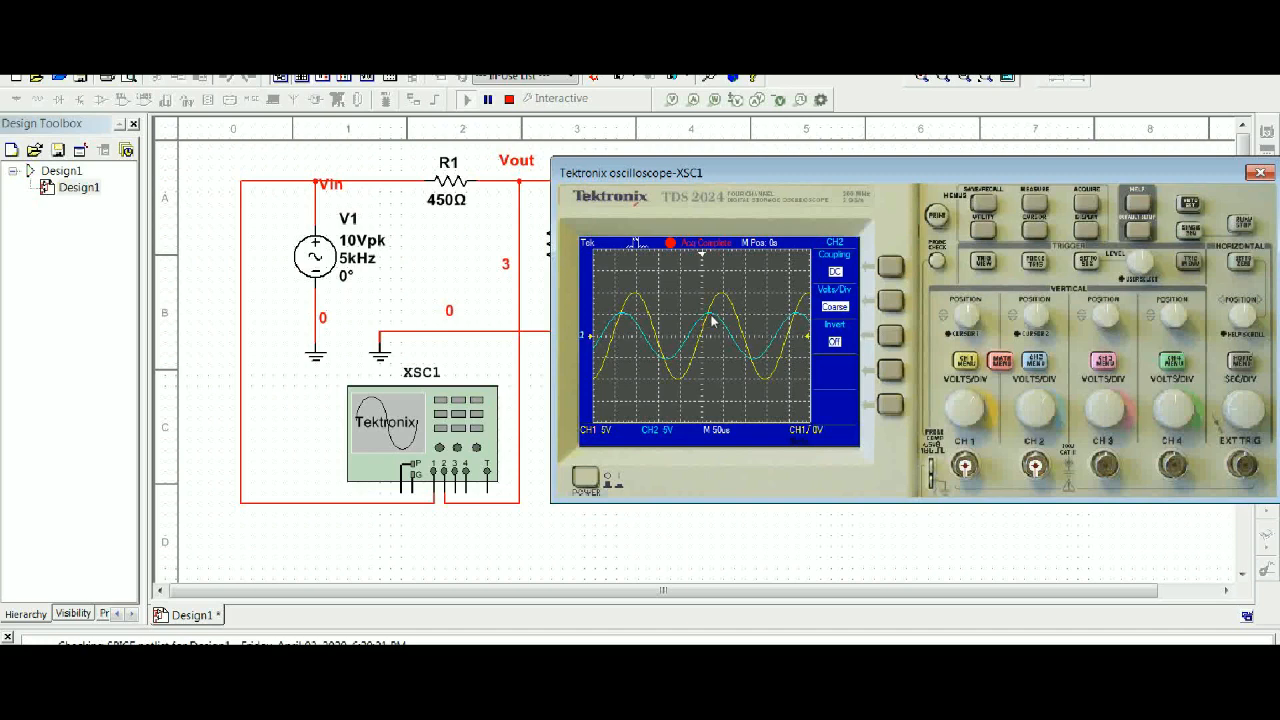
# - Enable voltage cursors on channel 1, placing cursor 1 at about -10 V and cursor 2 at about 5.5 V
pyautogui.click(1035, 230)
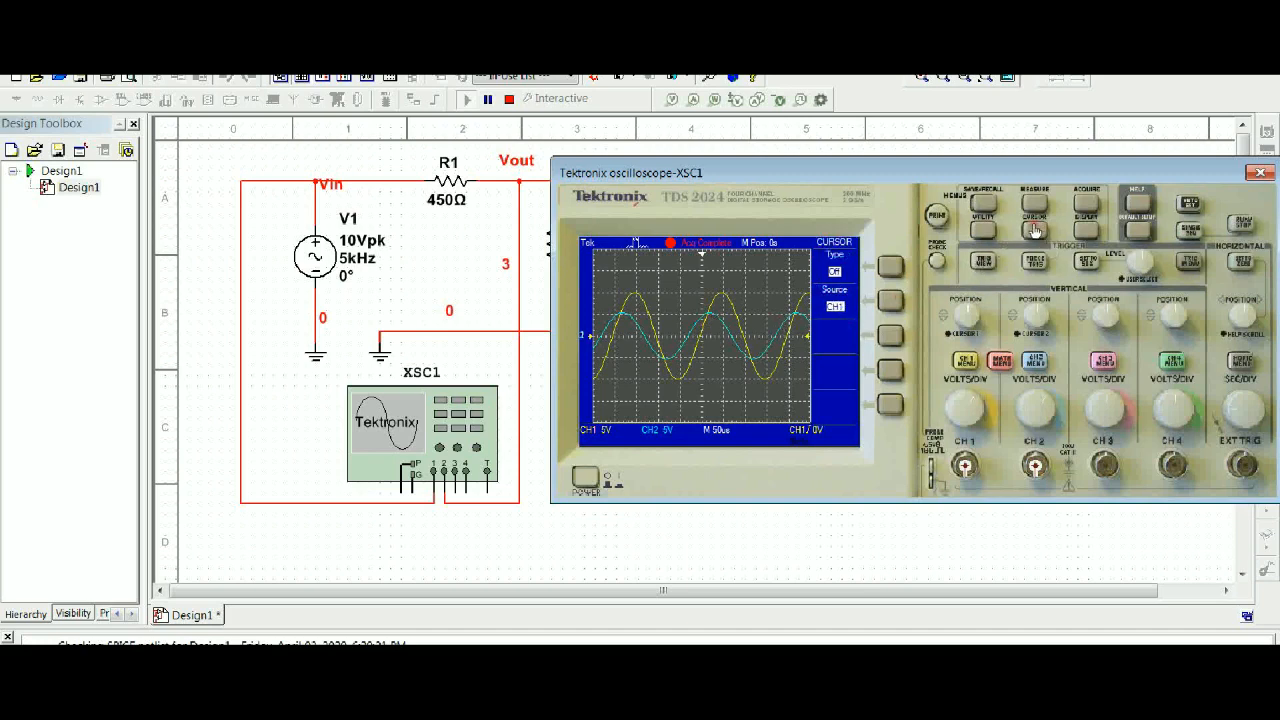
pyautogui.click(887, 266)
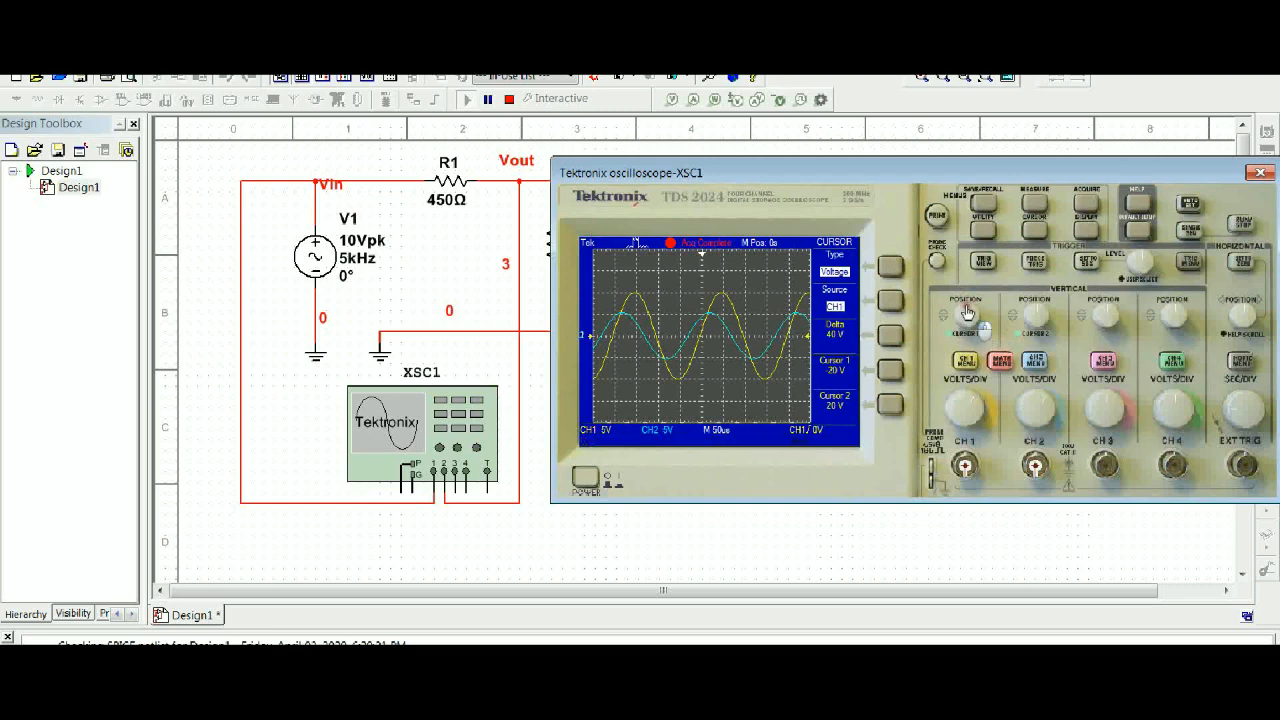
pyautogui.moveTo(966, 316)
pyautogui.mouseDown()
pyautogui.moveTo(990, 340)
pyautogui.moveTo(966, 352)
pyautogui.moveTo(946, 313)
pyautogui.moveTo(984, 326)
pyautogui.mouseUp()
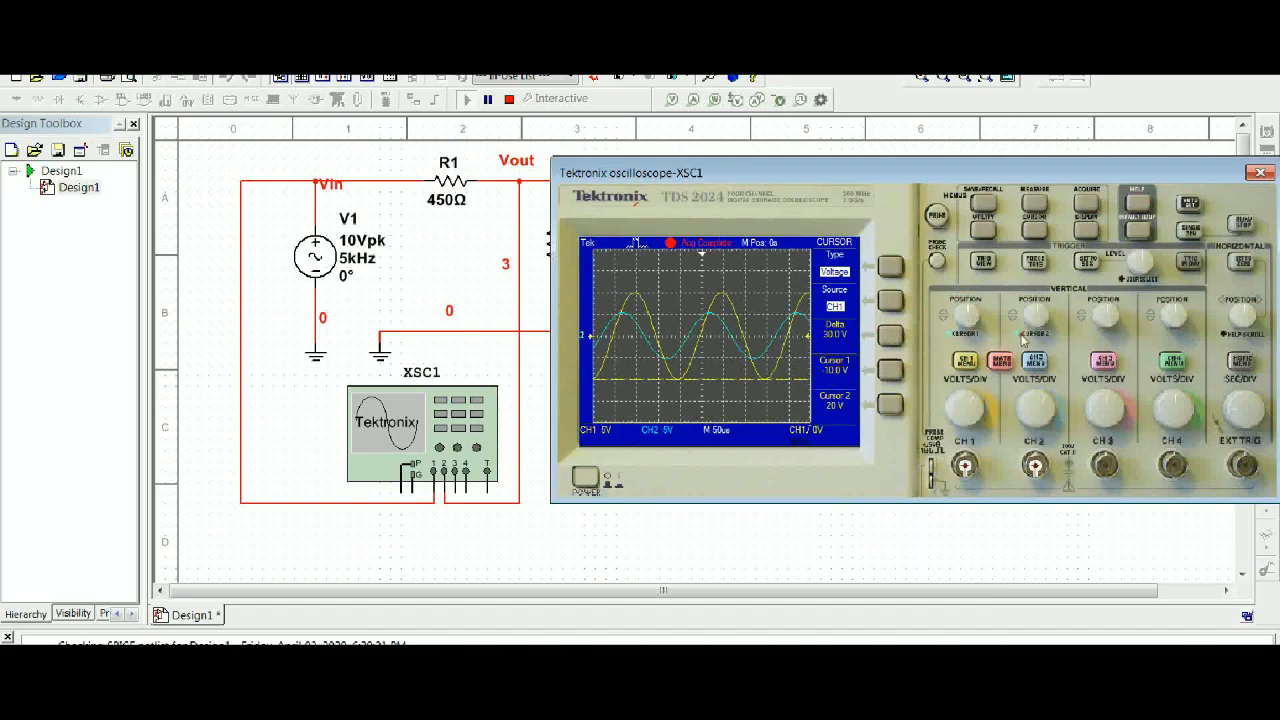
pyautogui.moveTo(1036, 313)
pyautogui.mouseDown()
pyautogui.moveTo(1046, 346)
pyautogui.moveTo(1064, 325)
pyautogui.moveTo(1022, 287)
pyautogui.moveTo(1012, 312)
pyautogui.mouseUp()
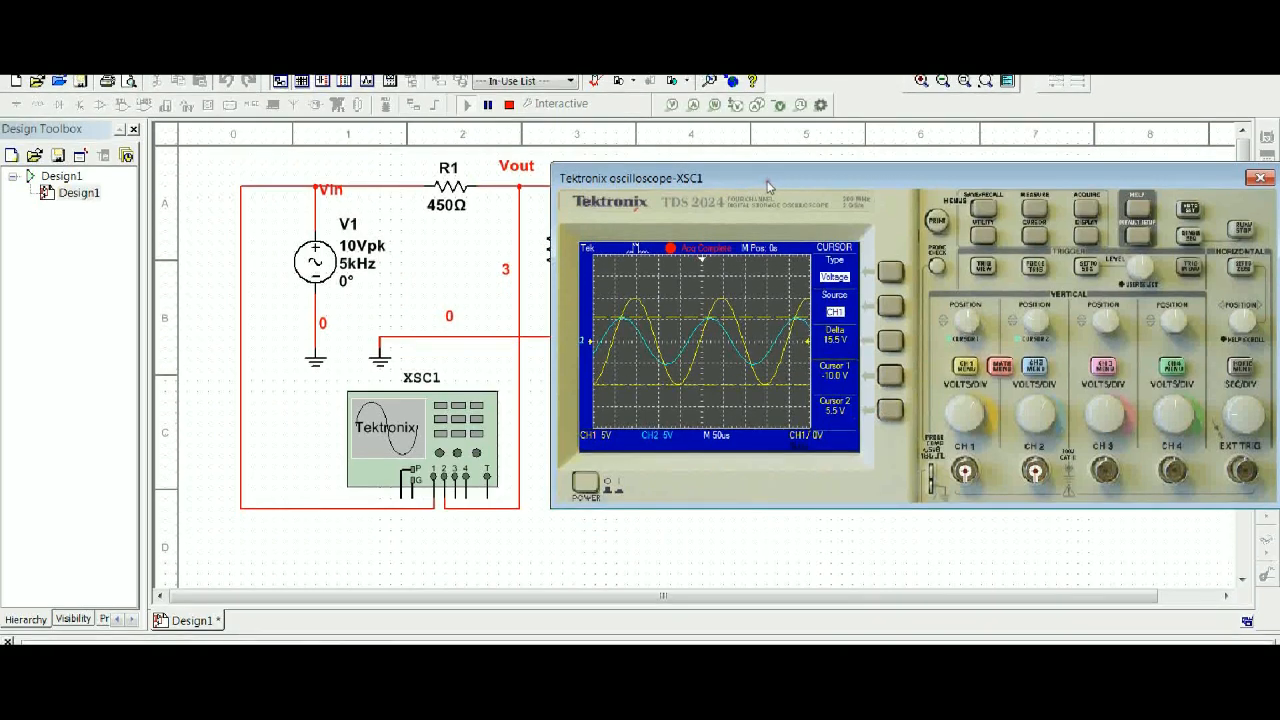
# - Switch to time cursors and place cursor 1 at about -104 µs and cursor 2 at about -127 µs on the falling zero crossings
pyautogui.click(890, 271)
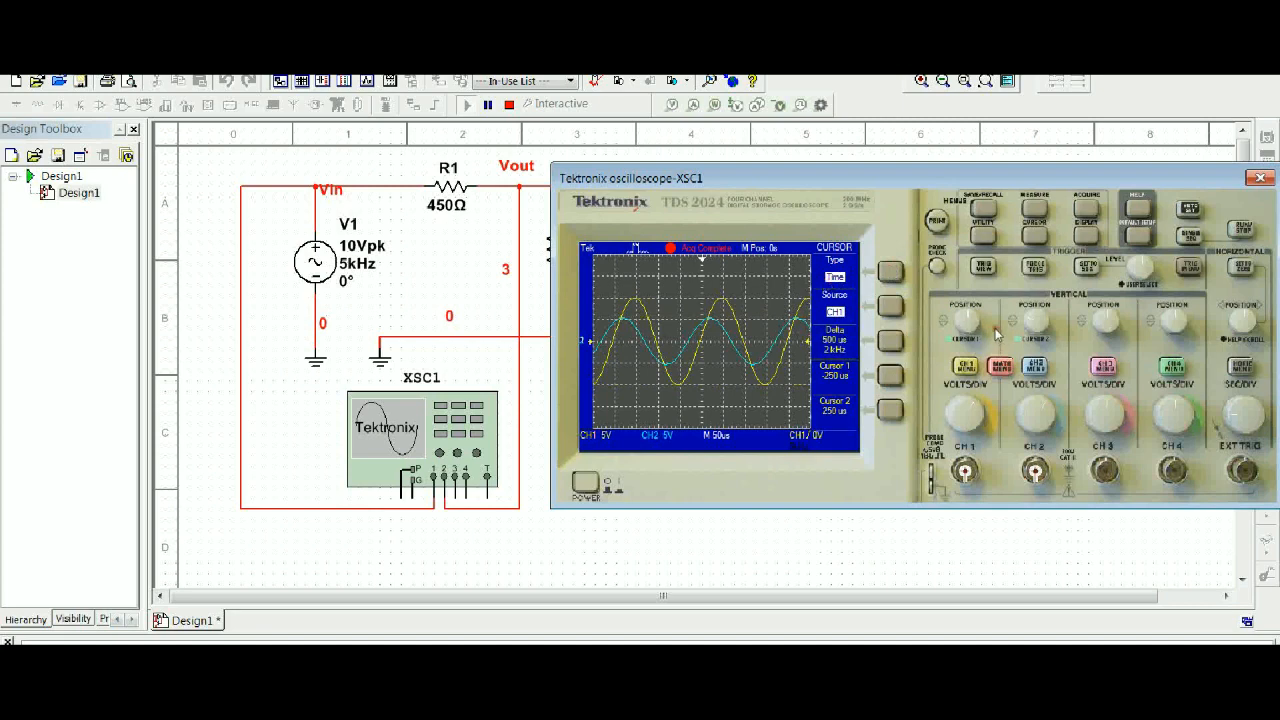
pyautogui.moveTo(966, 319)
pyautogui.mouseDown()
pyautogui.moveTo(988, 340)
pyautogui.moveTo(962, 360)
pyautogui.moveTo(935, 345)
pyautogui.moveTo(931, 306)
pyautogui.moveTo(988, 326)
pyautogui.moveTo(982, 314)
pyautogui.mouseUp()
pyautogui.click(1034, 332)
pyautogui.moveTo(1034, 332); pyautogui.dragTo(997, 303)
pyautogui.moveTo(998, 301); pyautogui.dragTo(1048, 325)
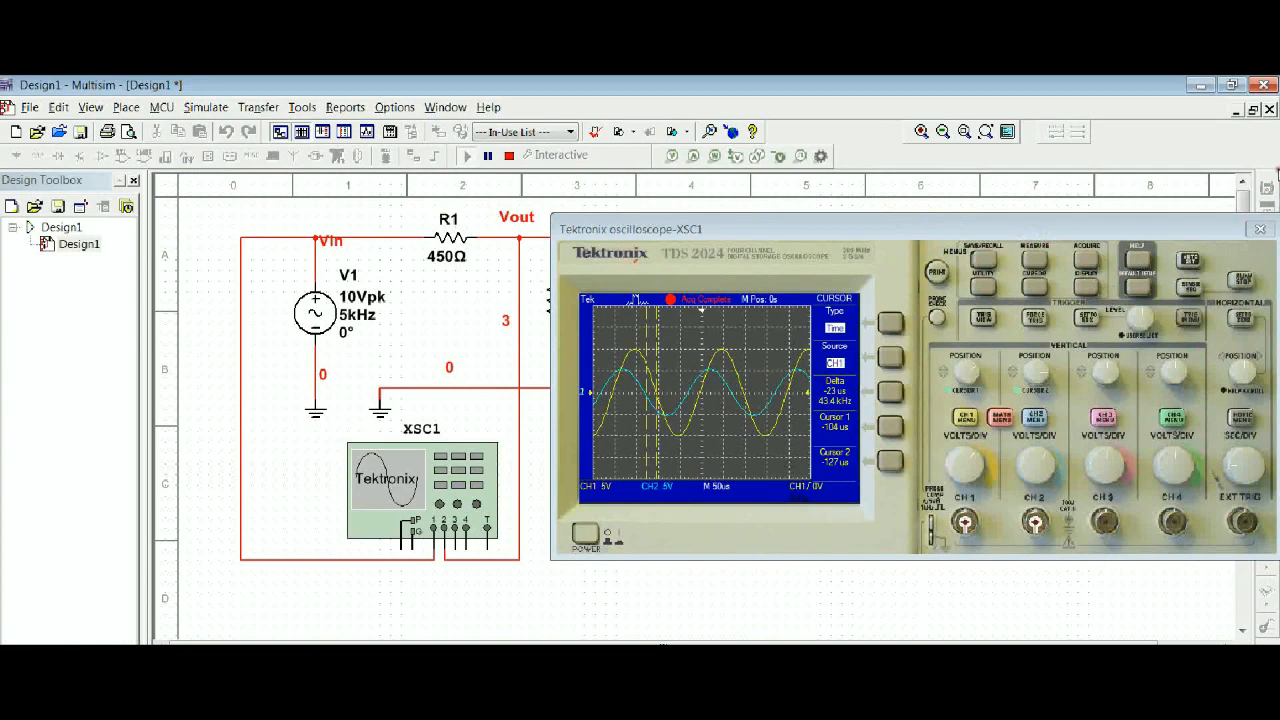
# - Close the oscilloscope's front panel and stop the simulation
pyautogui.click(1260, 229)
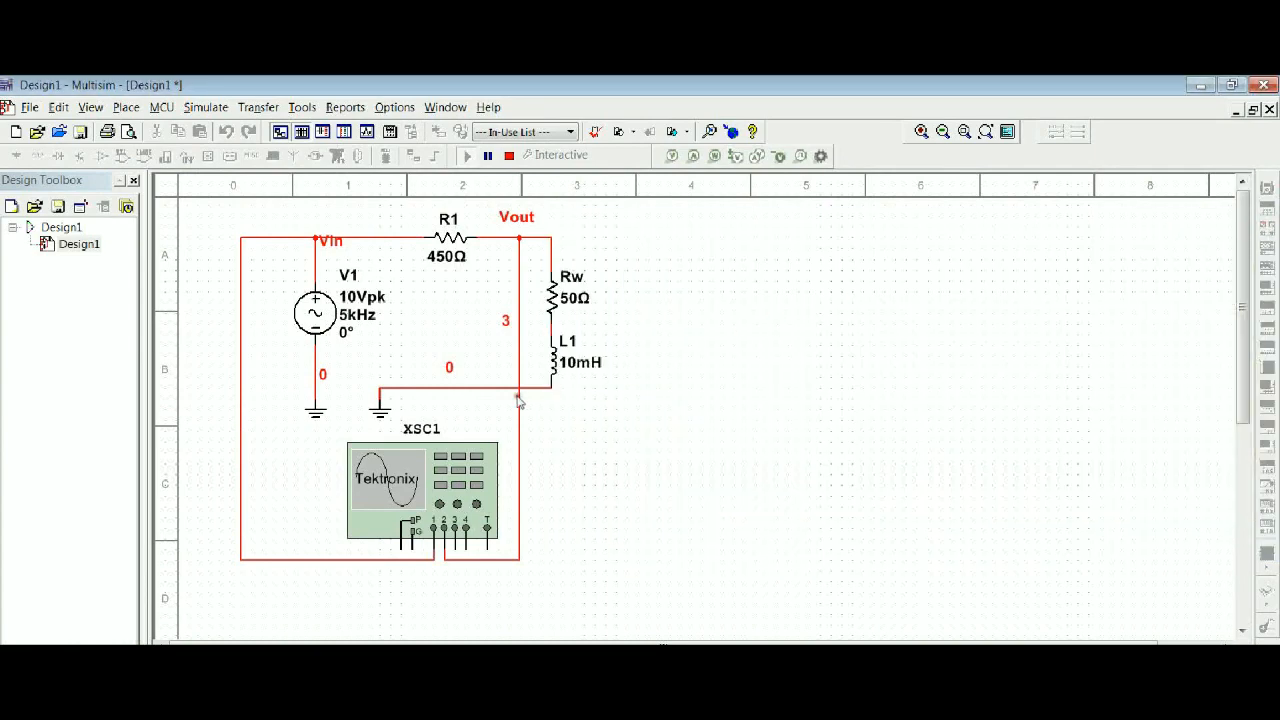
pyautogui.rightClick(376, 488)
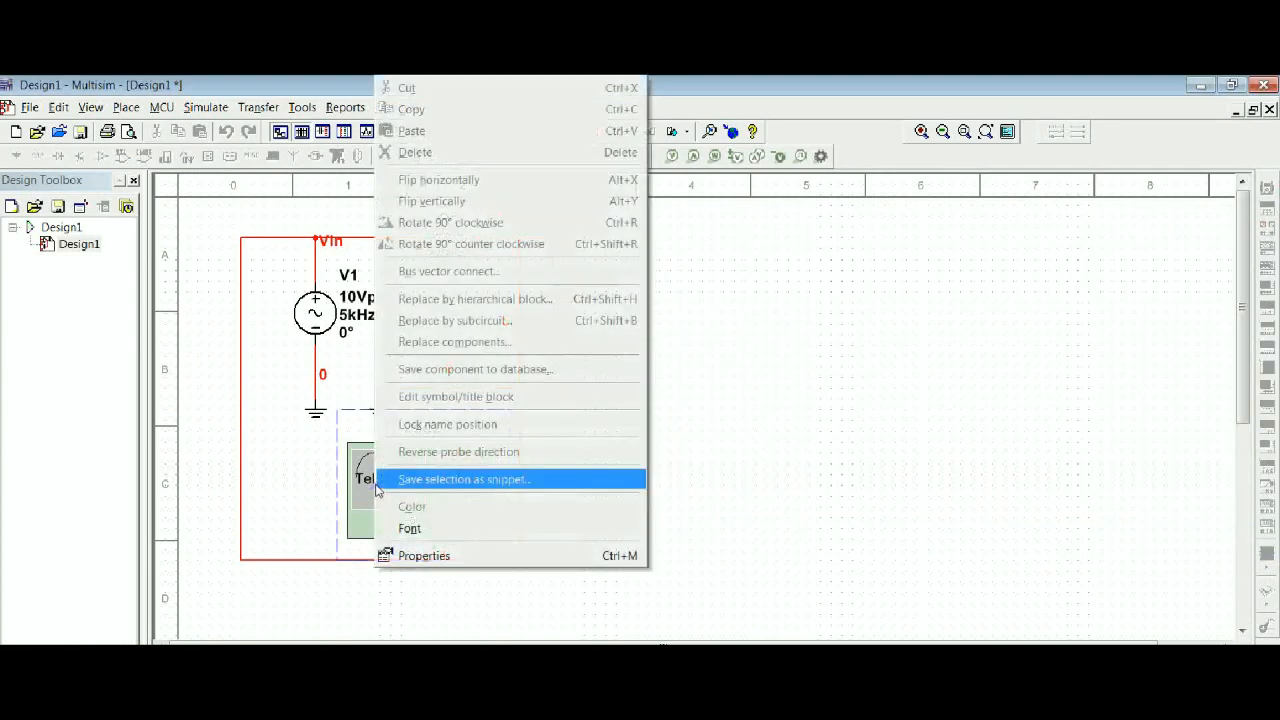
pyautogui.click(806, 468)
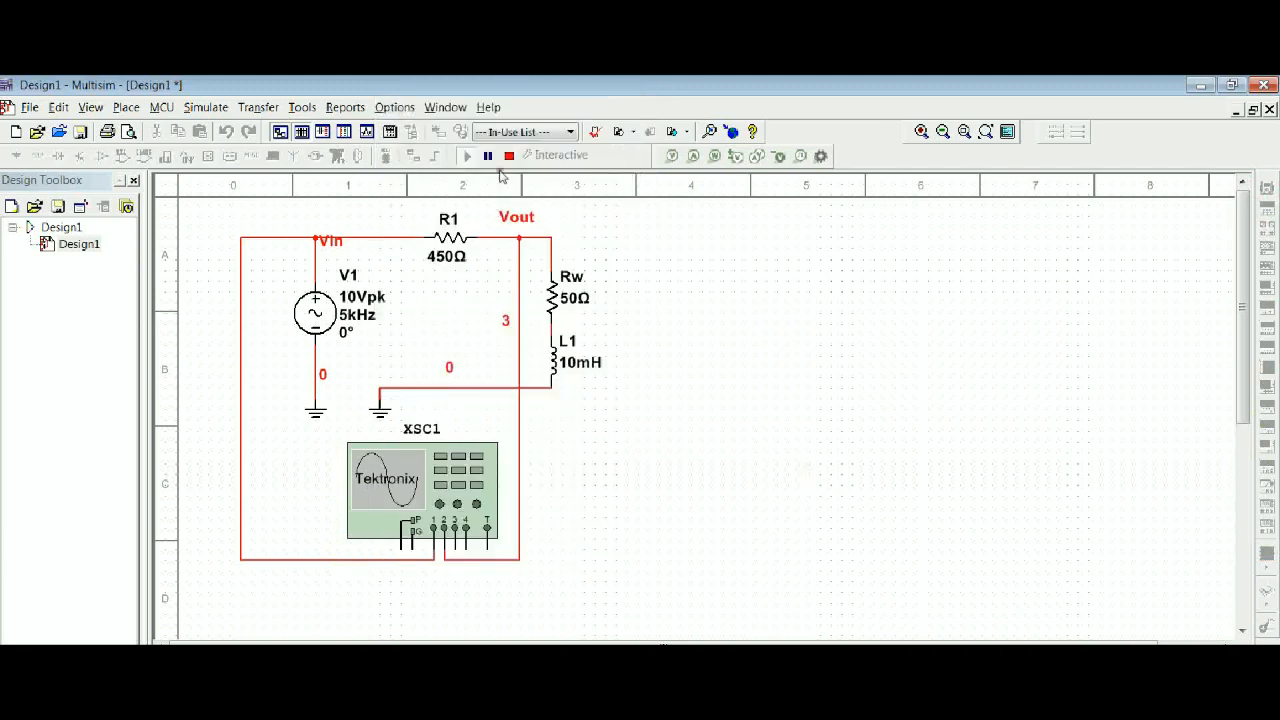
pyautogui.click(508, 156)
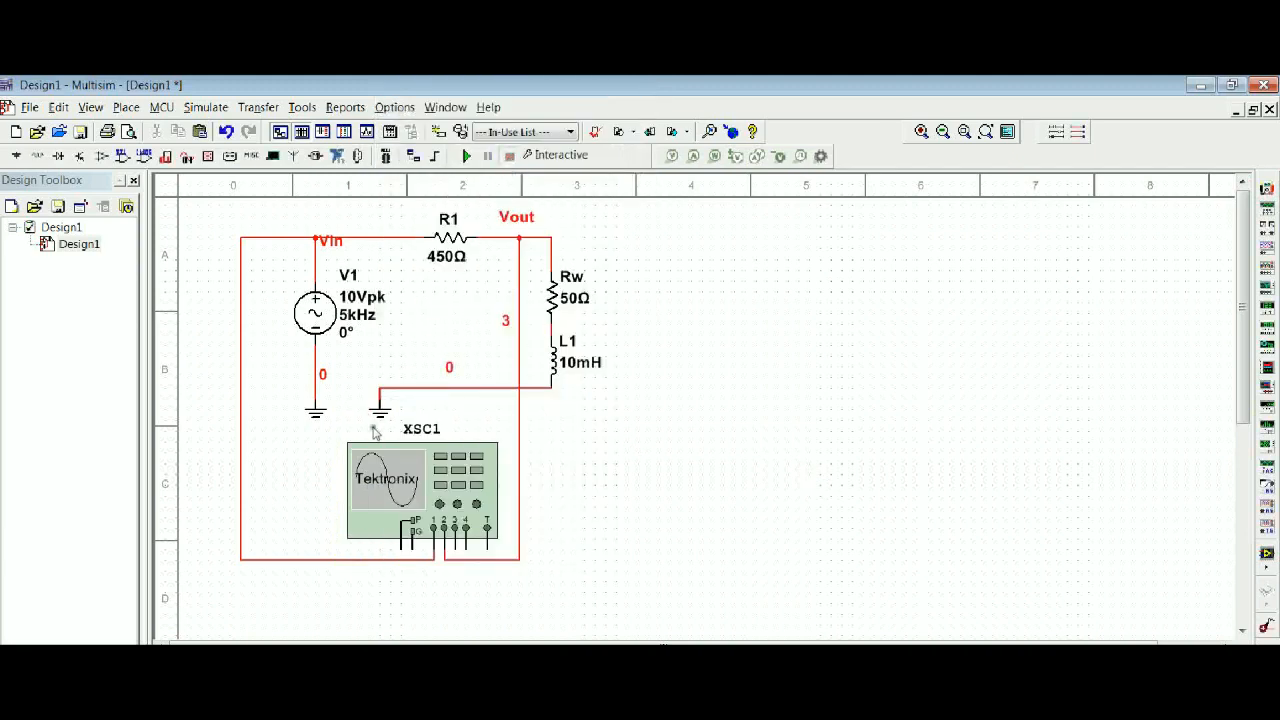
# - Delete the oscilloscope from the schematic and choose Transient as the active analysis
pyautogui.rightClick(432, 502)
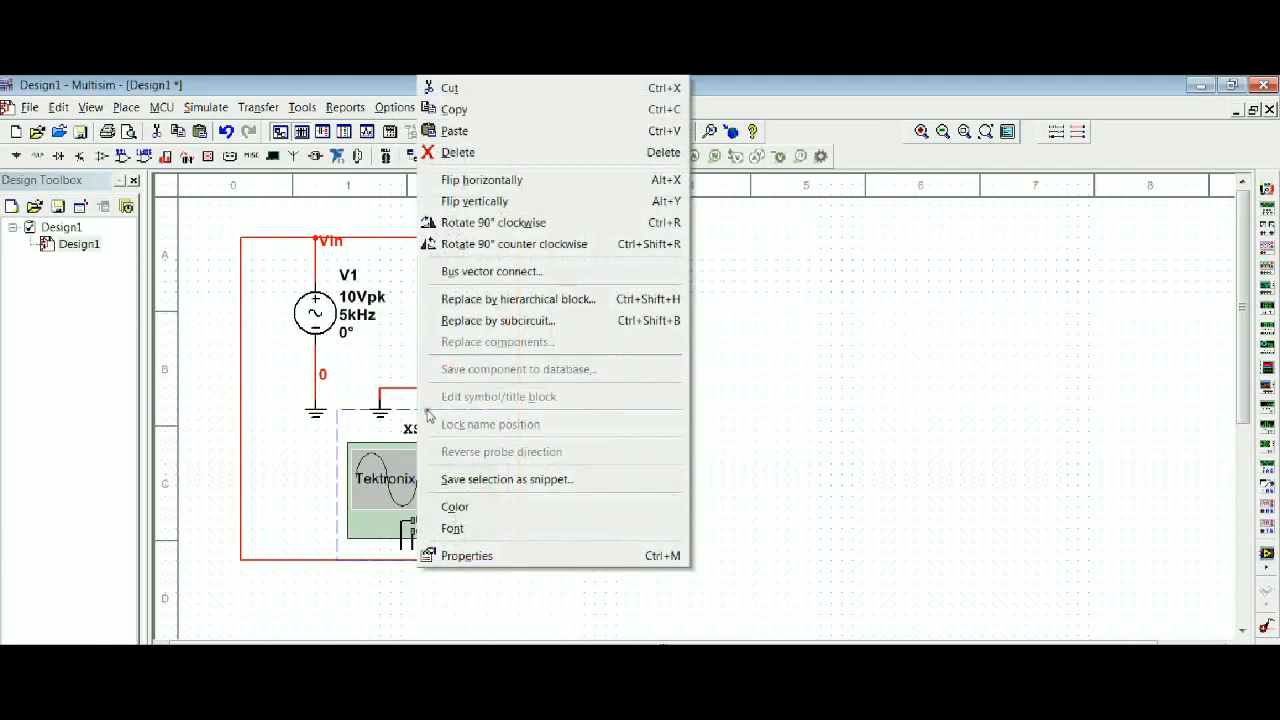
pyautogui.click(448, 156)
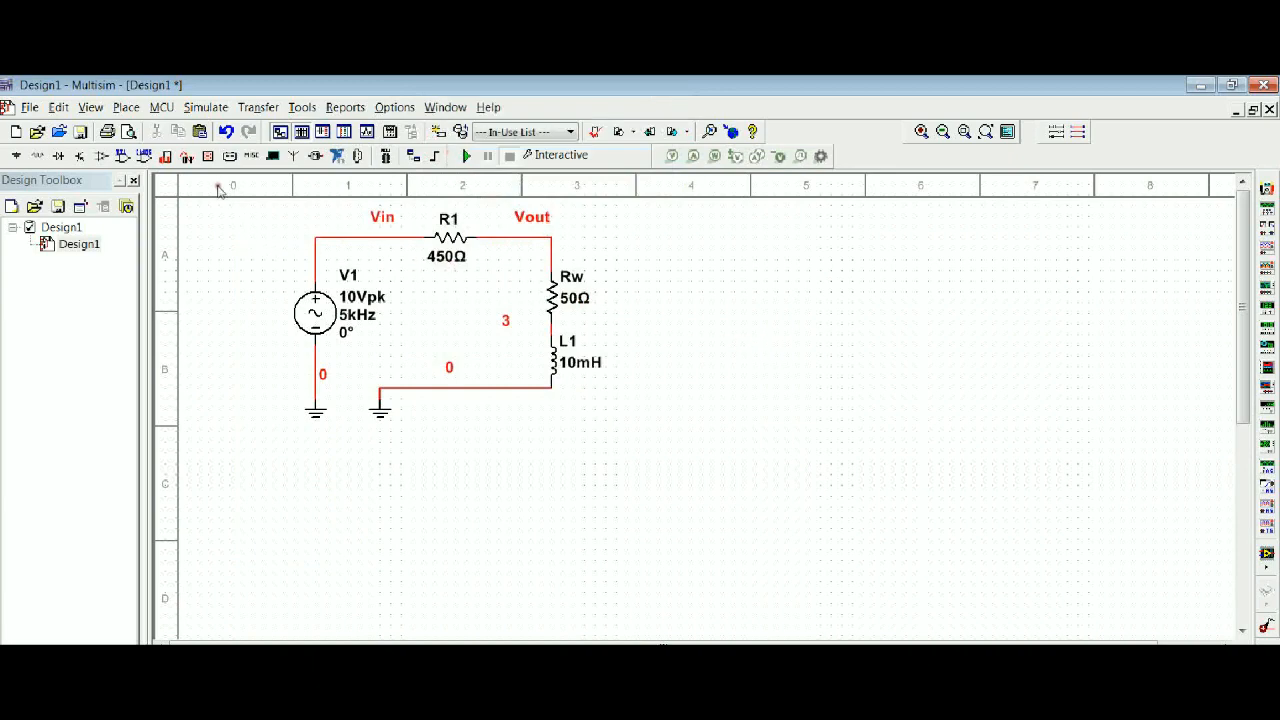
pyautogui.click(195, 107)
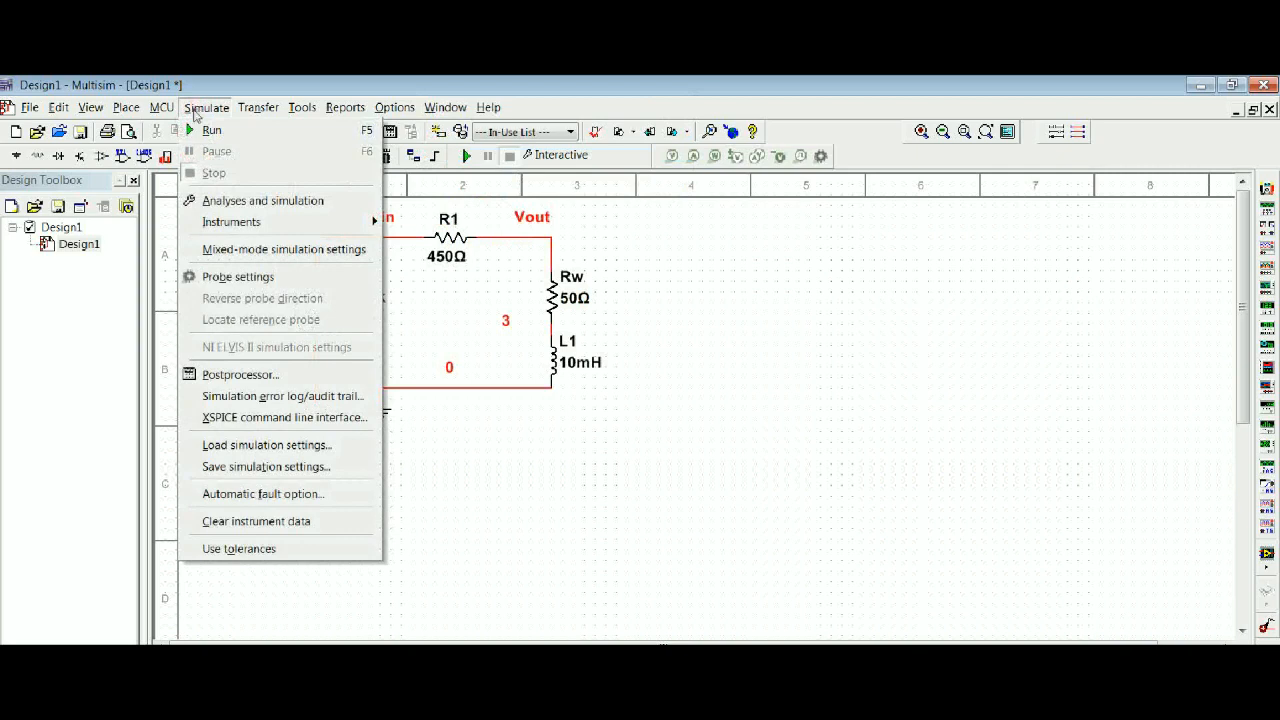
pyautogui.click(220, 202)
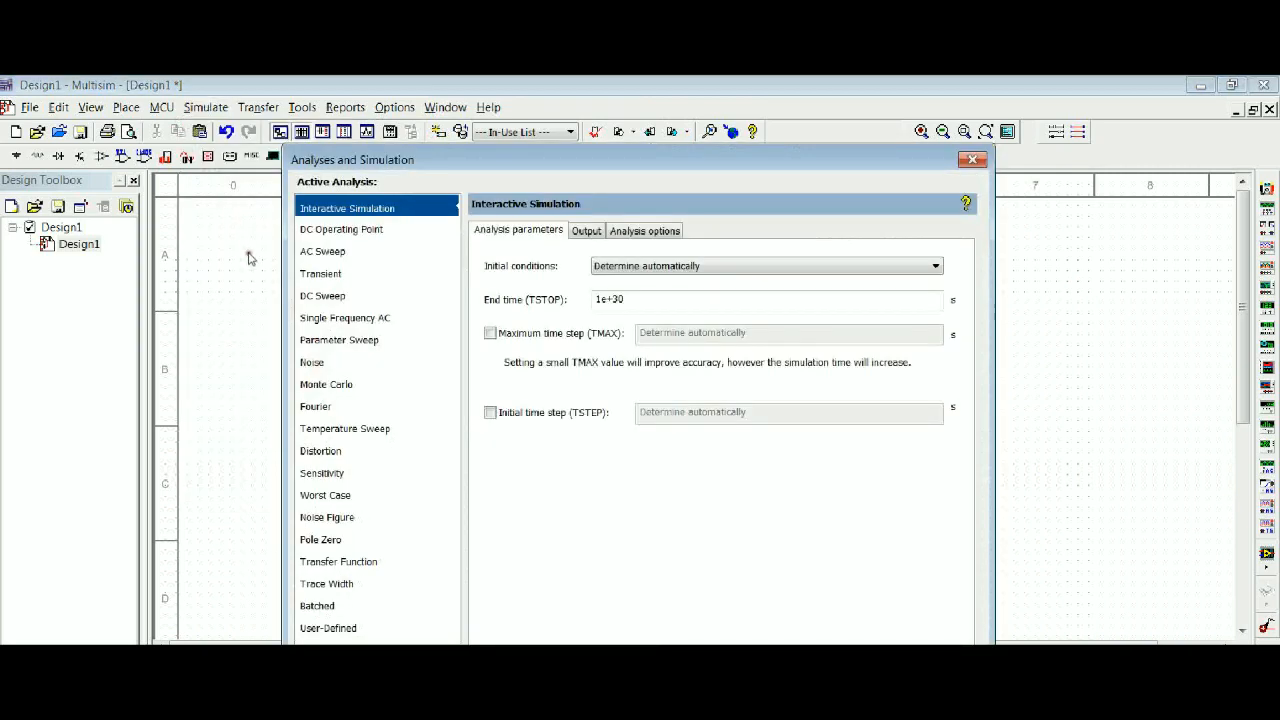
pyautogui.click(330, 276)
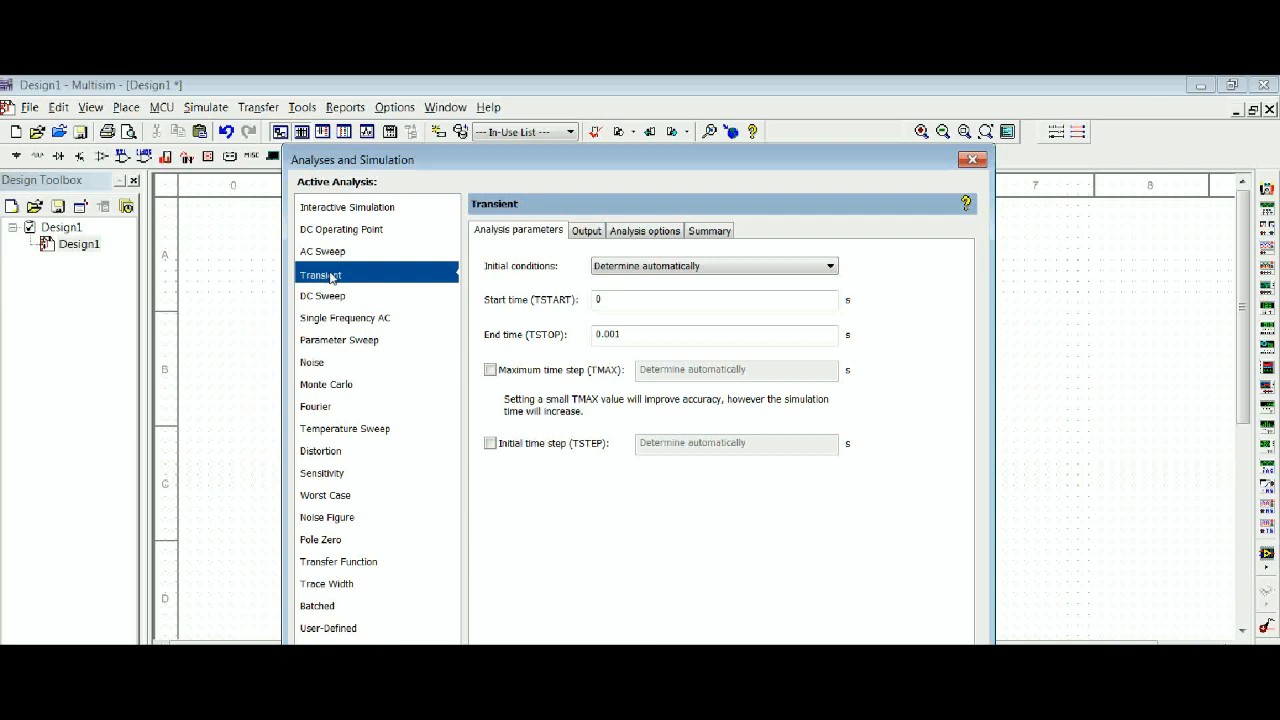
# - Set the transient analysis start time to 400e-6 s, end time to 700e-6 s and maximum time step to 1e-6 s
pyautogui.click(603, 298)
pyautogui.write('40')
pyautogui.write('e-6')
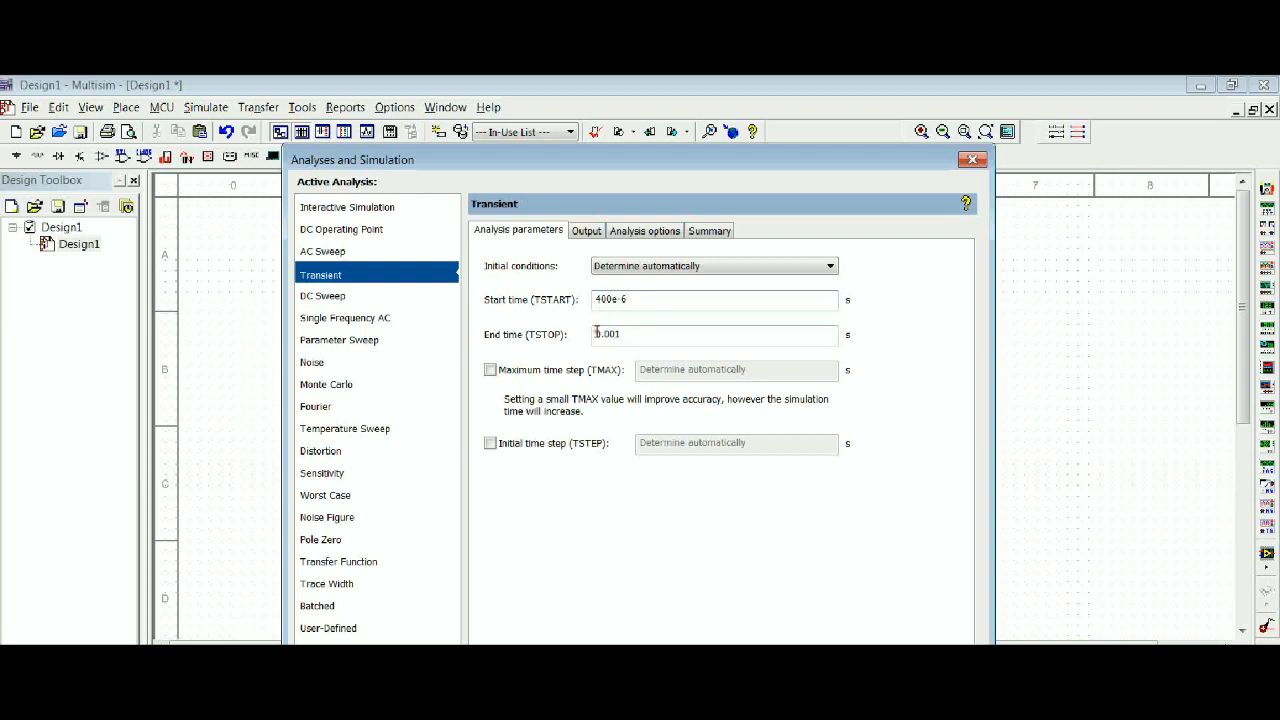
pyautogui.moveTo(597, 333); pyautogui.dragTo(632, 333)
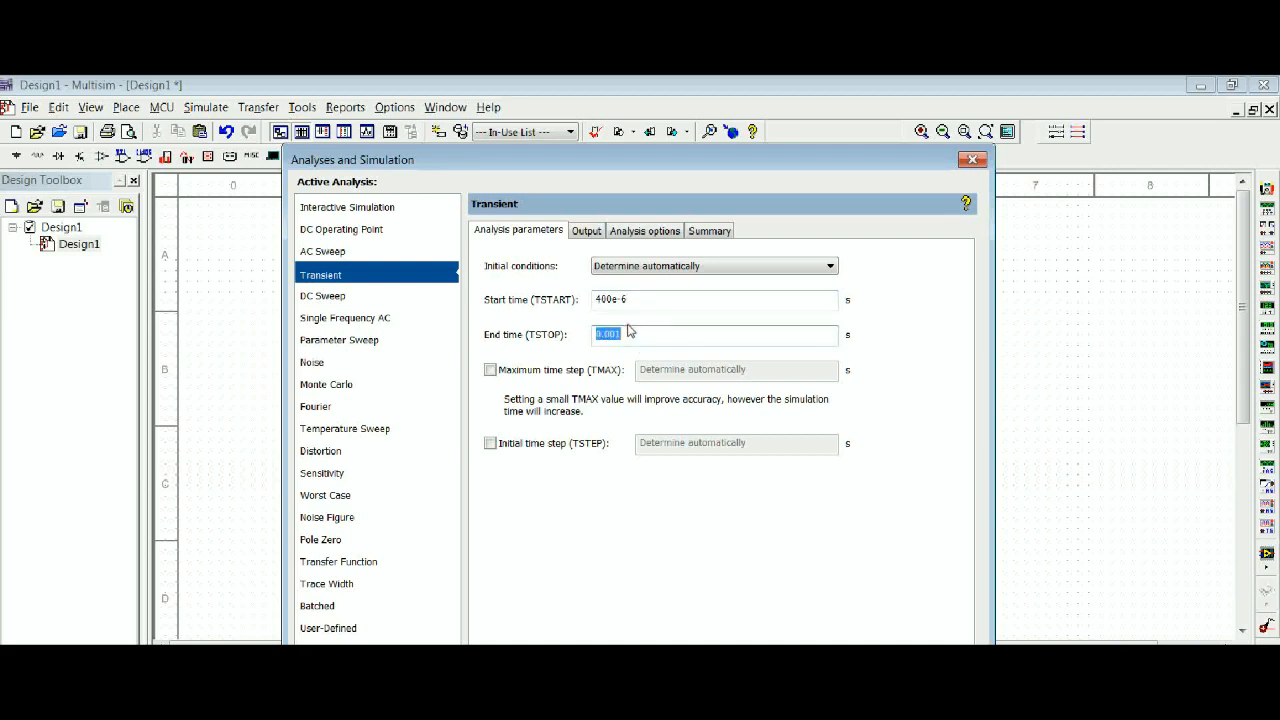
pyautogui.write('700e-6')
pyautogui.click(490, 371)
pyautogui.moveTo(659, 369); pyautogui.dragTo(671, 372)
pyautogui.write('6')
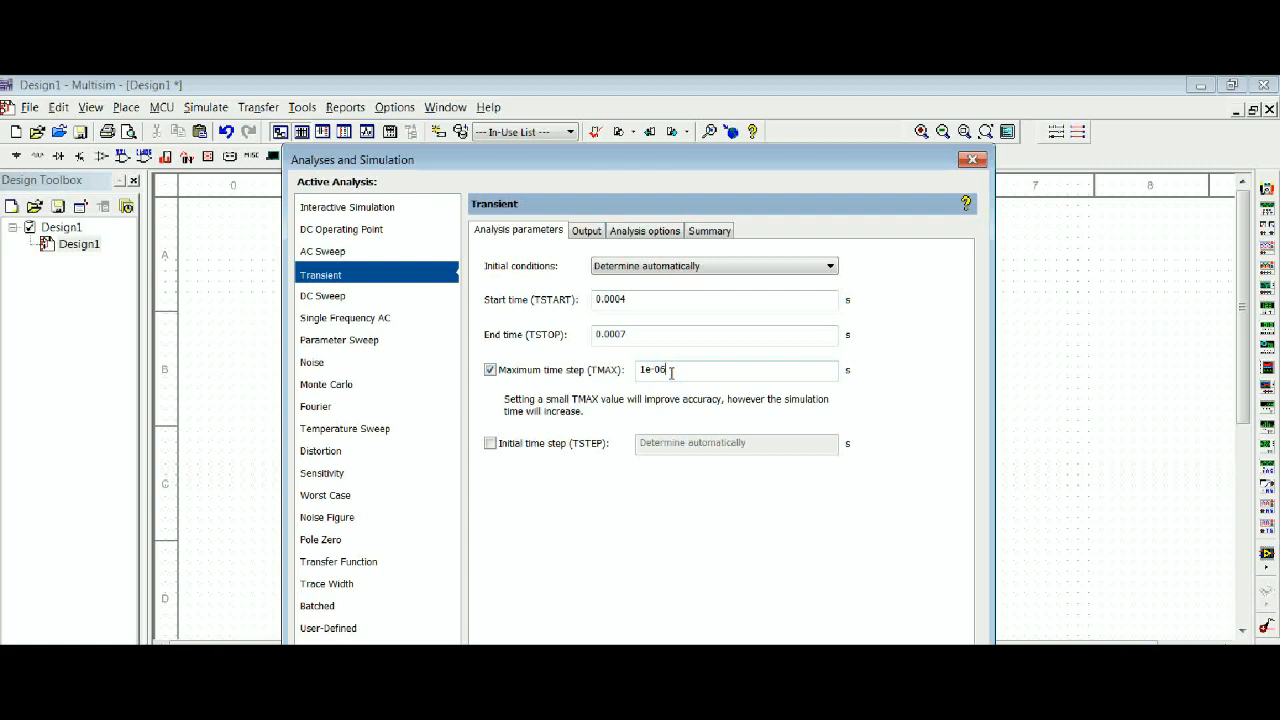
# - Add V(vout) and V(vin) as output variables for the transient analysis and run it
pyautogui.click(586, 233)
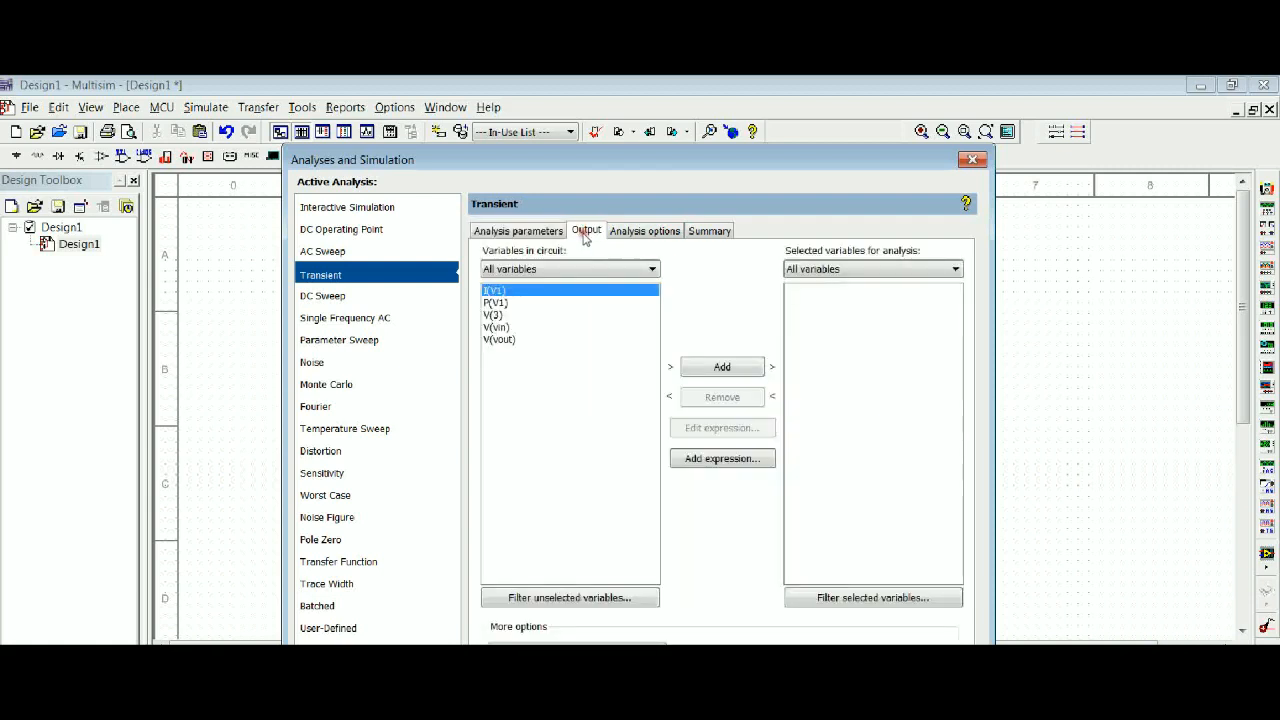
pyautogui.click(503, 340)
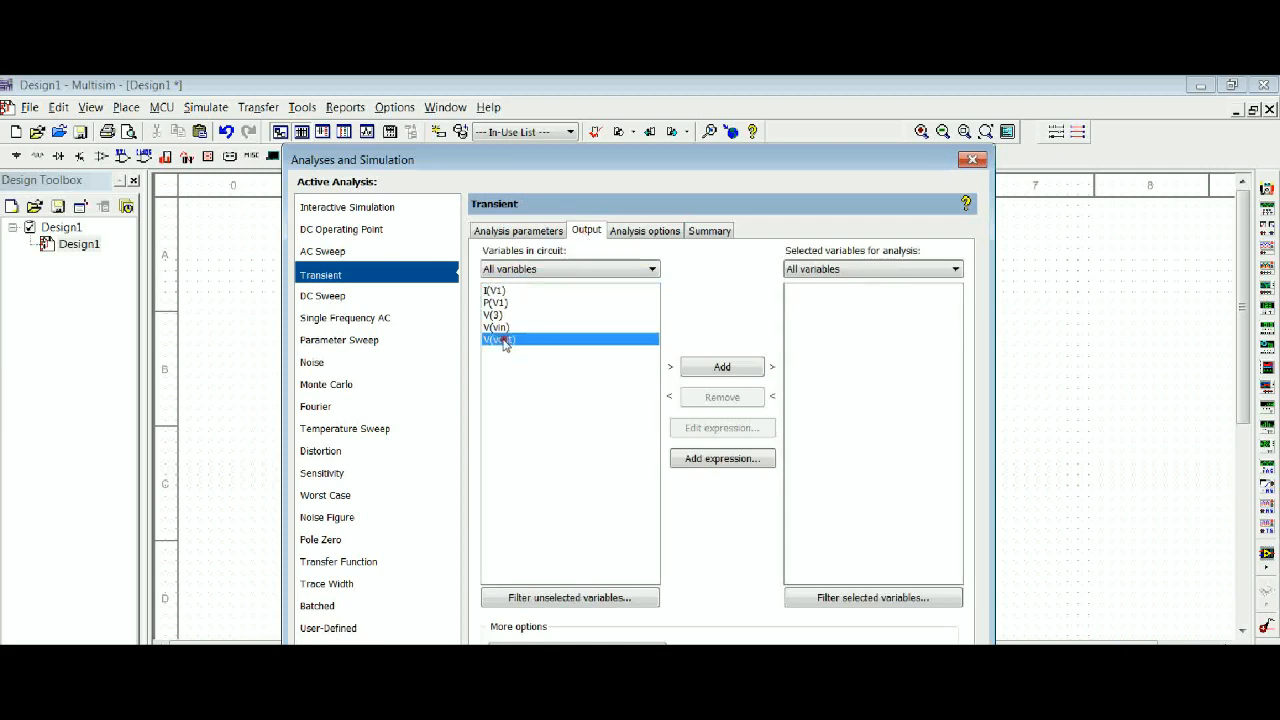
pyautogui.click(706, 369)
pyautogui.click(500, 328)
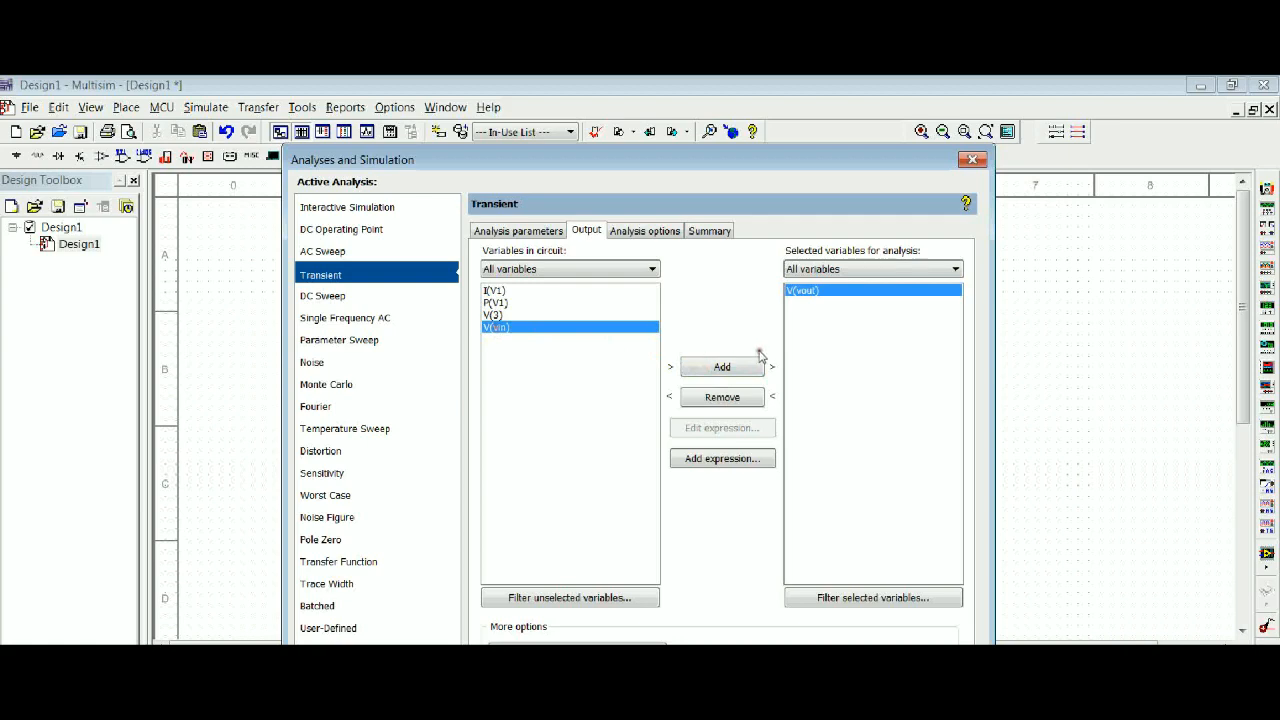
pyautogui.click(749, 370)
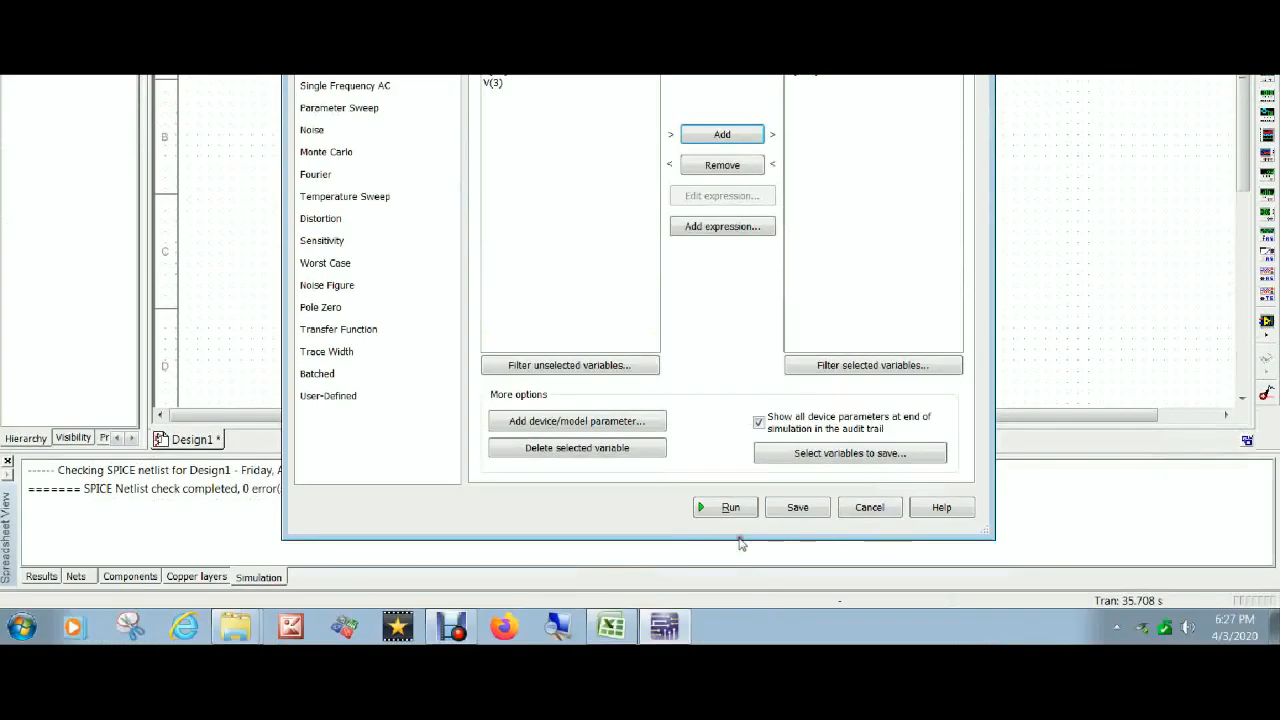
pyautogui.click(731, 507)
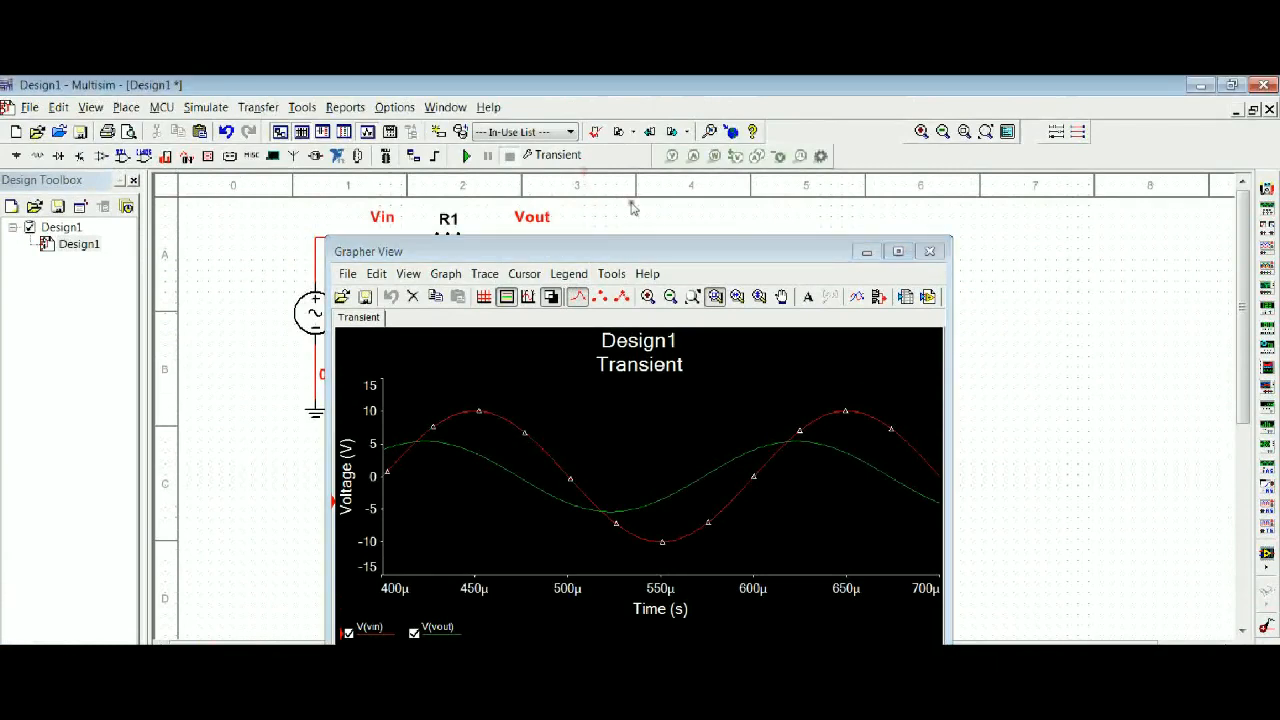
# - Maximize the transient graph with a white background and set the trace width of both Vin and Vout to 4
pyautogui.click(897, 252)
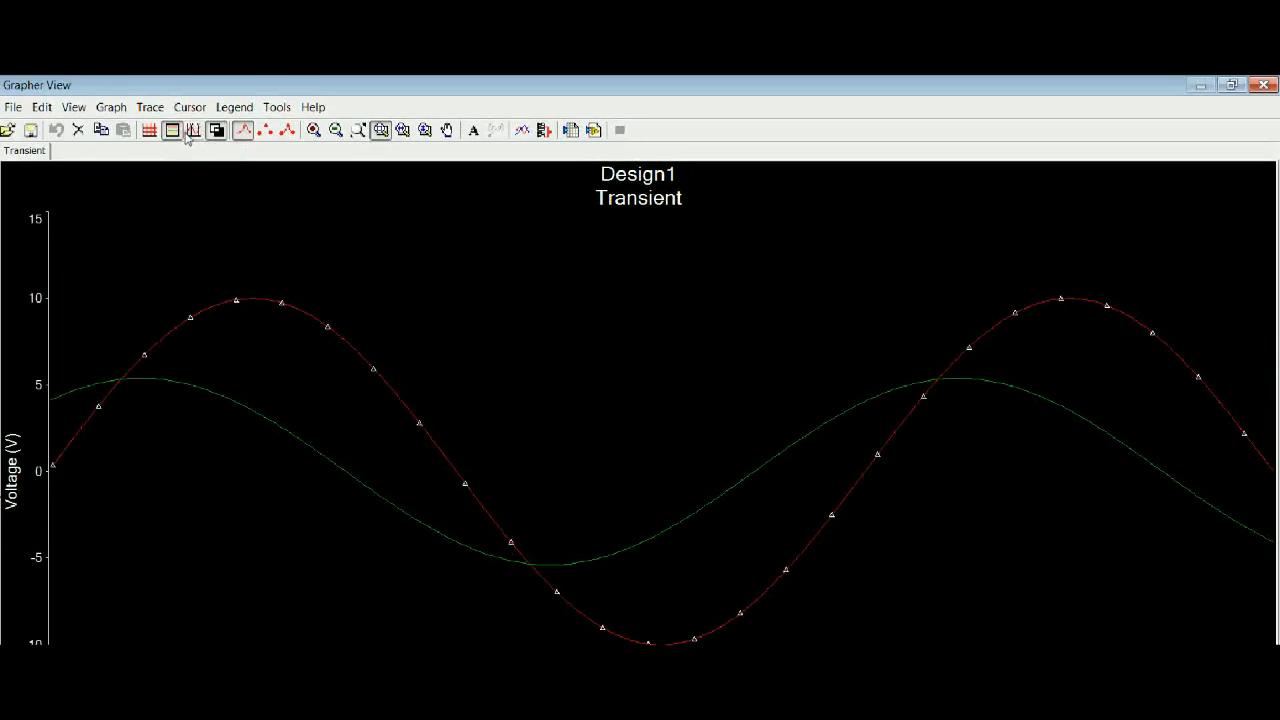
pyautogui.click(216, 131)
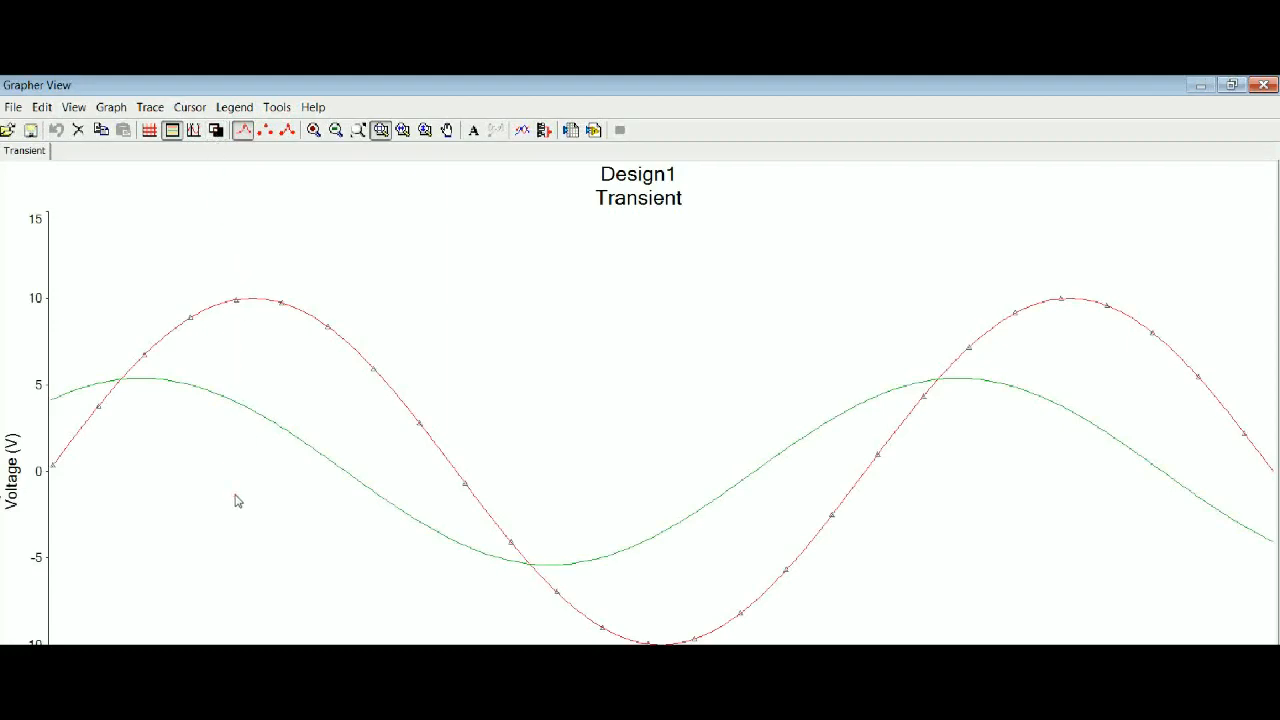
pyautogui.rightClick(258, 302)
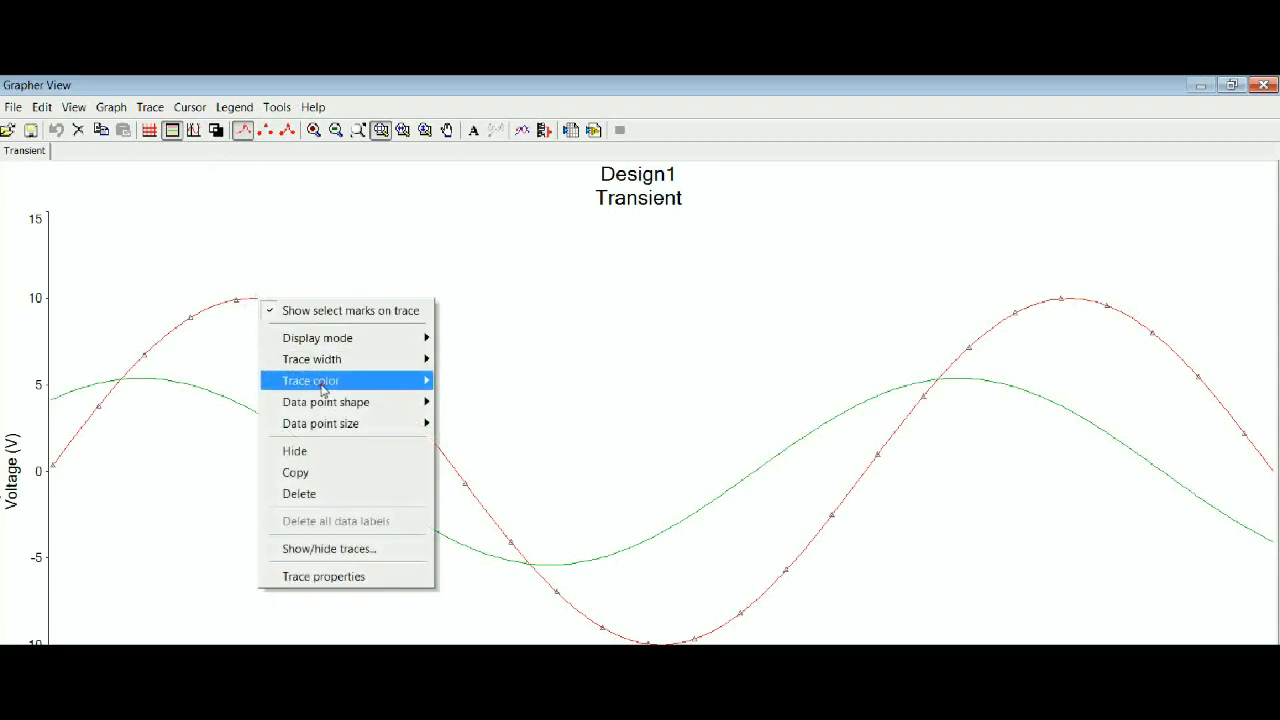
pyautogui.moveTo(339, 360)
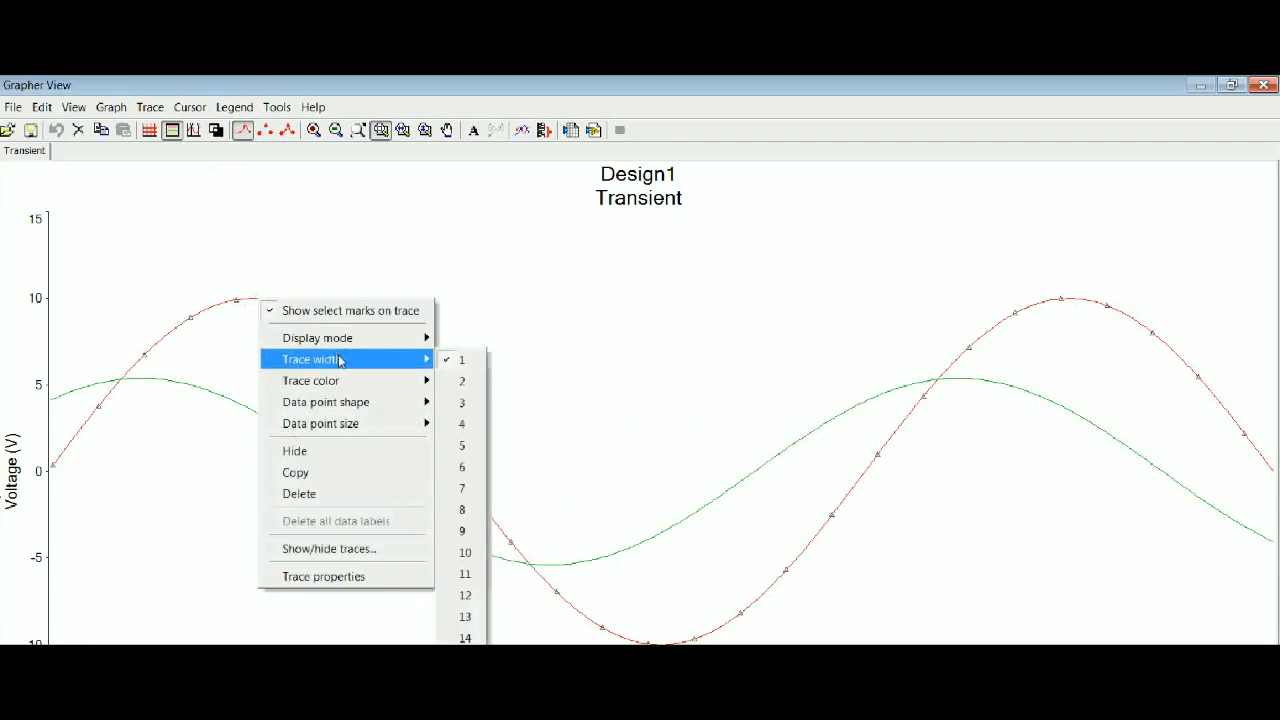
pyautogui.click(460, 424)
pyautogui.rightClick(270, 421)
pyautogui.moveTo(351, 490)
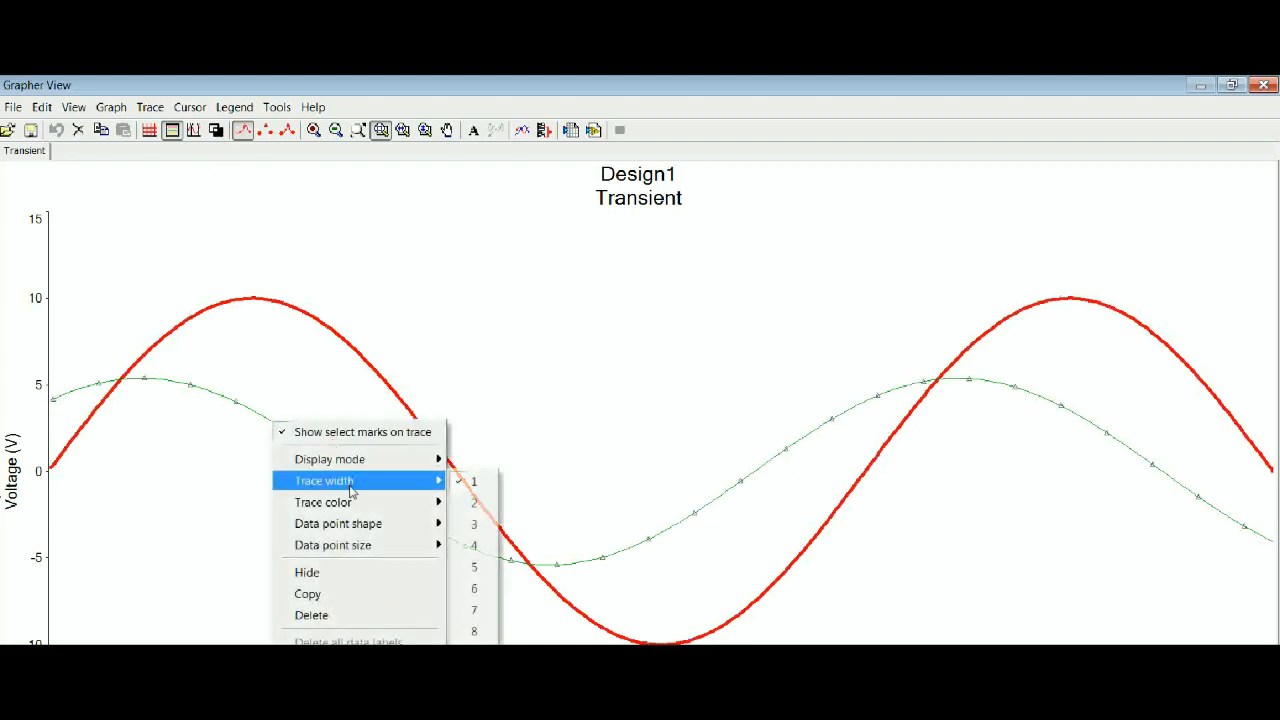
pyautogui.click(487, 543)
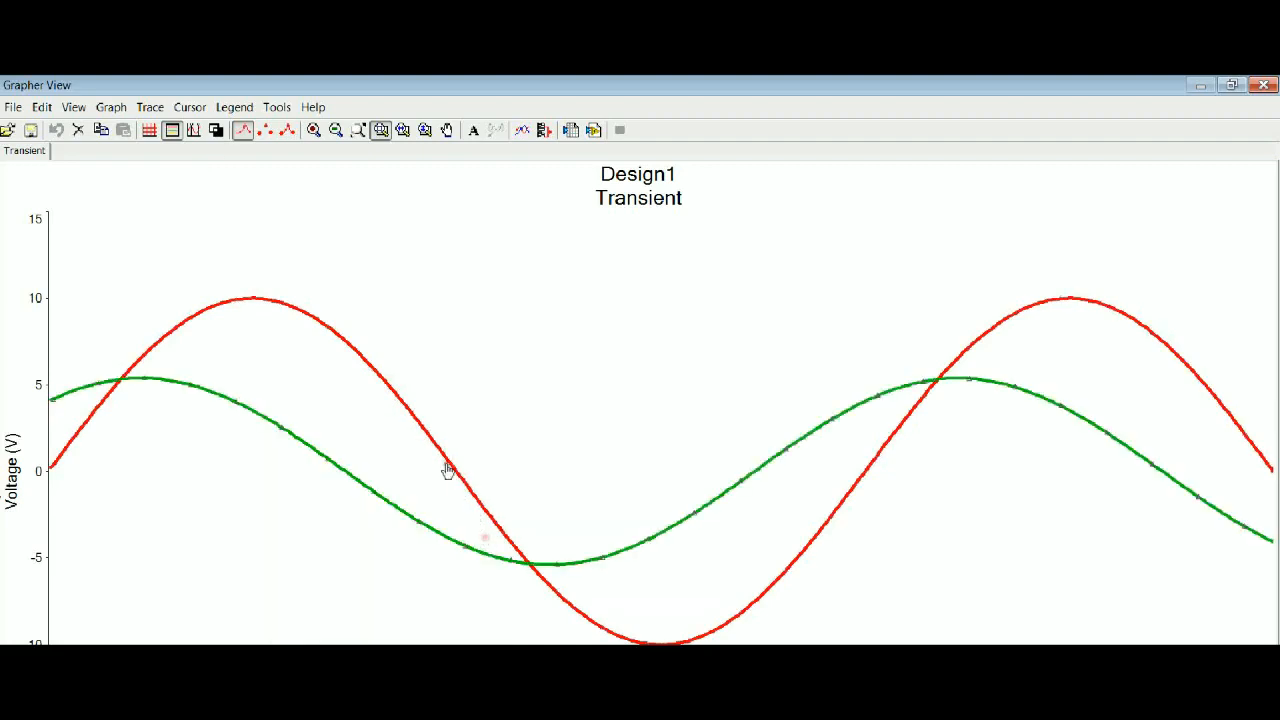
# - Show the grid and cursors, placing the cursors at about 473 µs and 500 µs on the falling zero crossings to measure the time shift
pyautogui.click(147, 131)
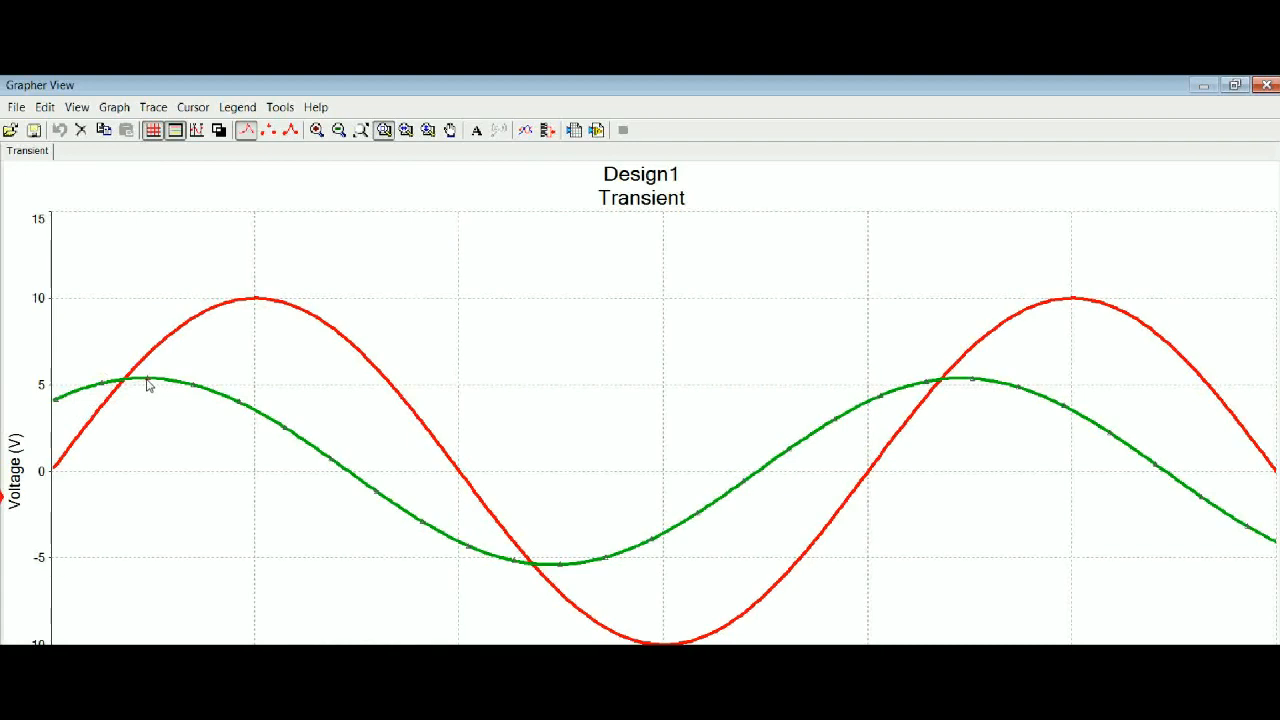
pyautogui.click(198, 130)
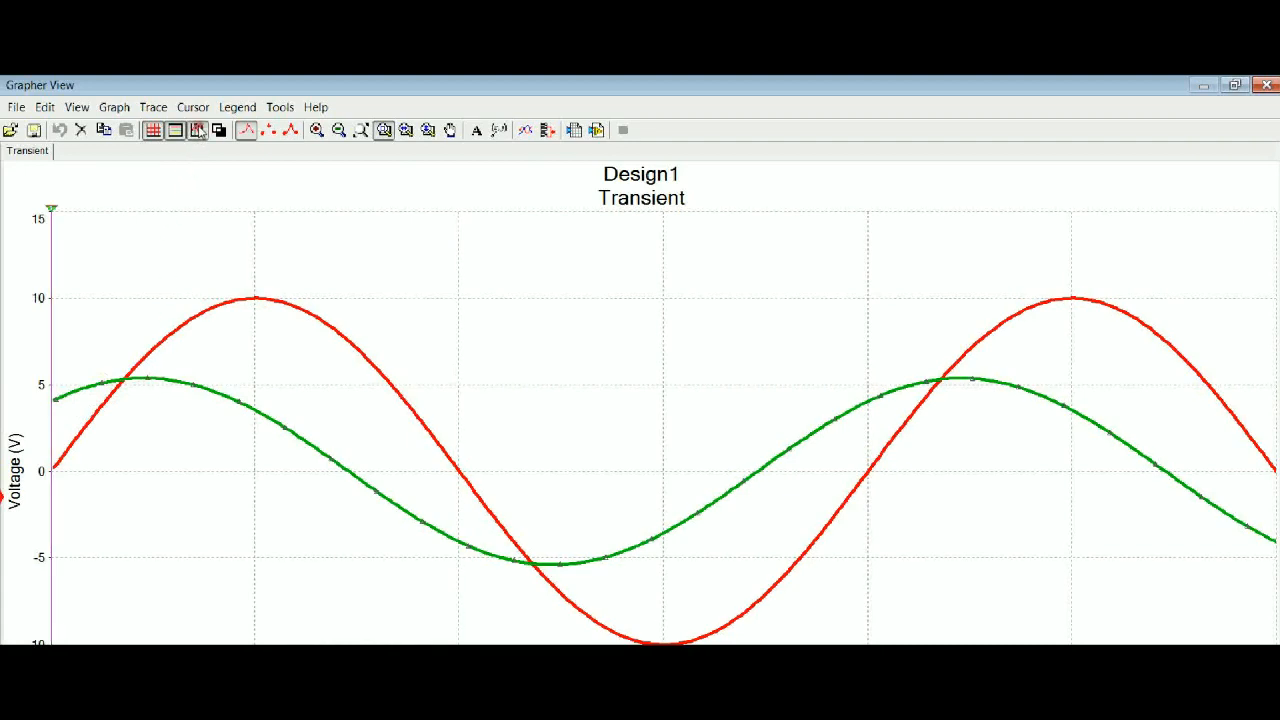
pyautogui.moveTo(52, 212)
pyautogui.mouseDown()
pyautogui.moveTo(466, 300)
pyautogui.moveTo(457, 293)
pyautogui.mouseUp()
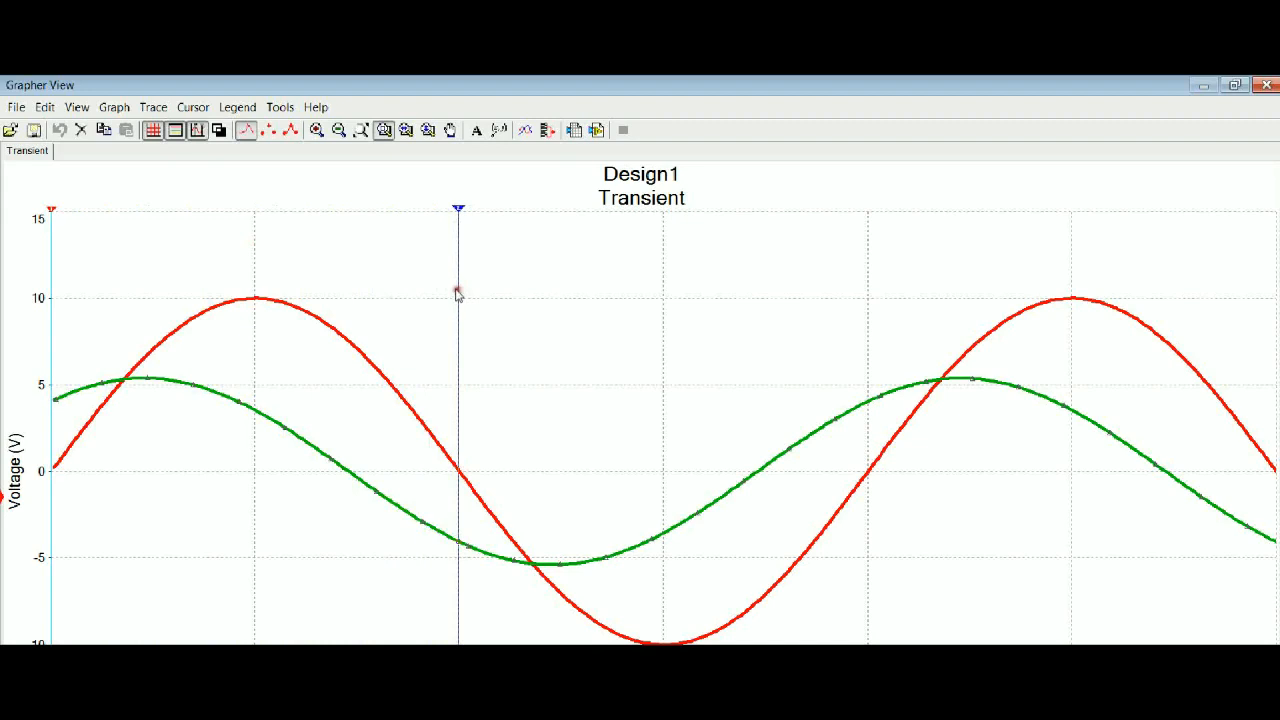
pyautogui.moveTo(54, 214); pyautogui.dragTo(349, 278)
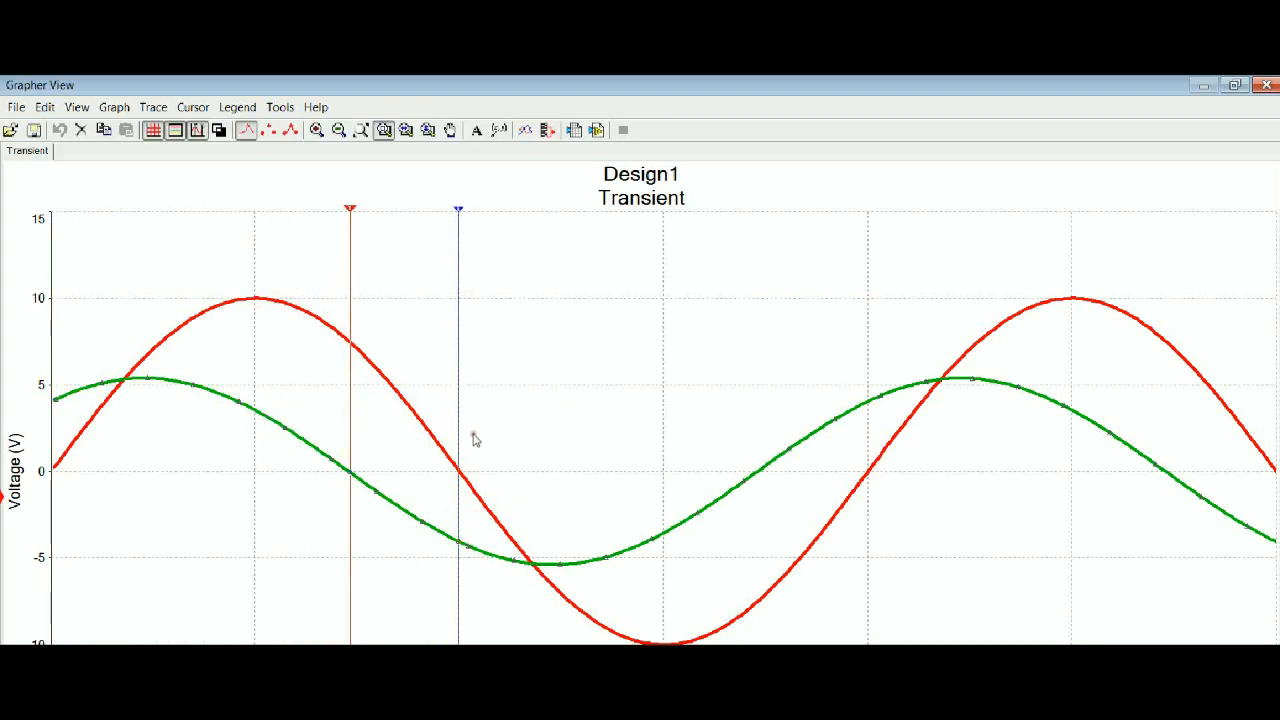
pyautogui.moveTo(220, 522); pyautogui.dragTo(697, 180)
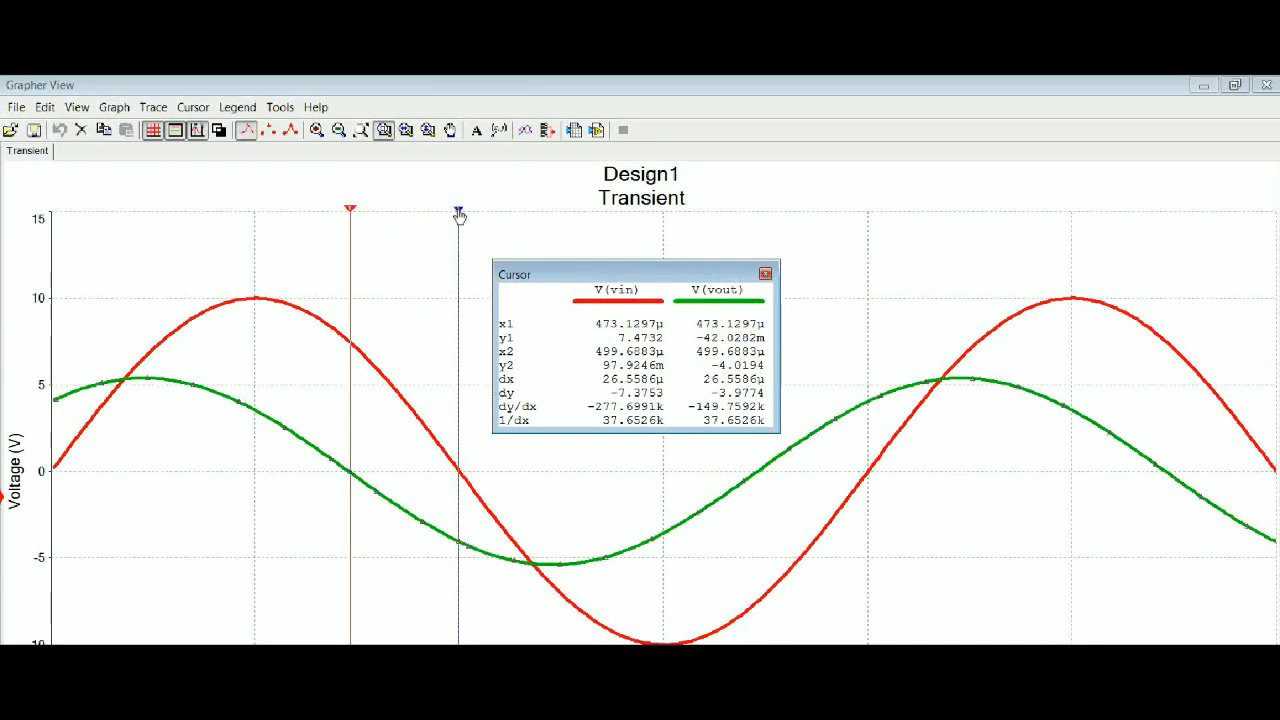
# - Measure the Vout amplitude by moving cursor 2 to the peak at about 623 µs, and close the graph window
pyautogui.moveTo(457, 209); pyautogui.dragTo(961, 362)
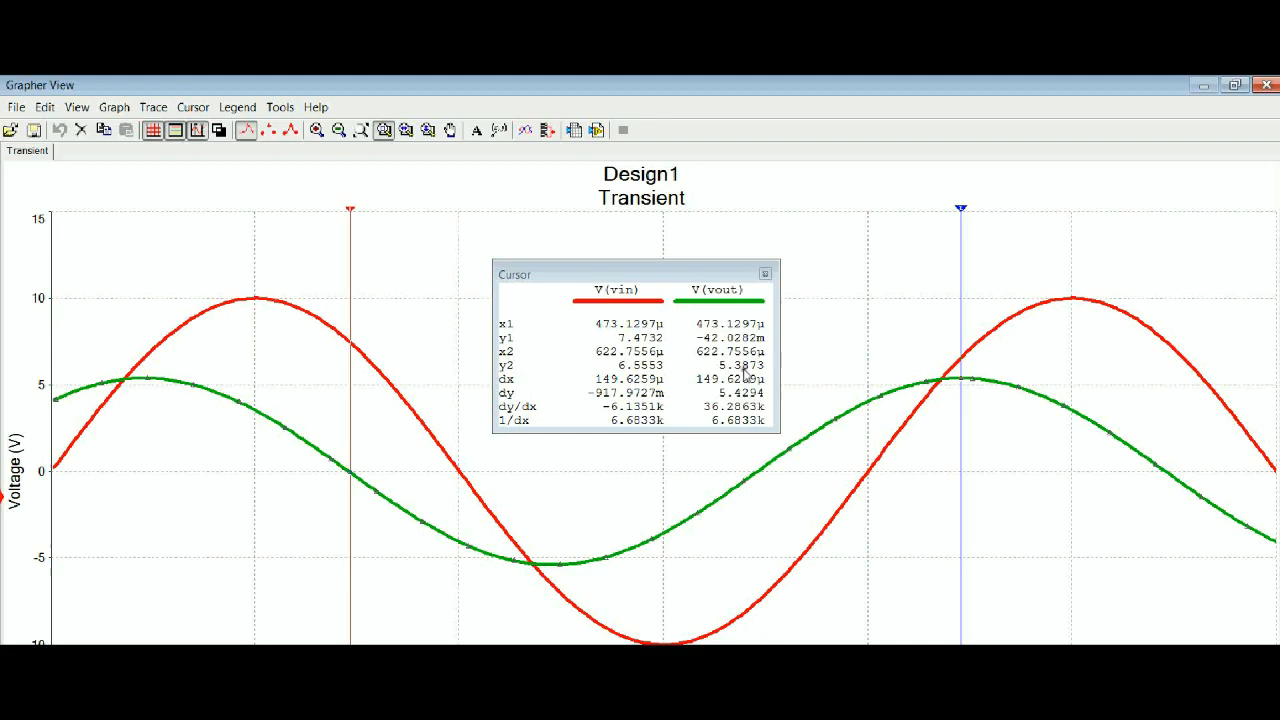
pyautogui.click(1260, 86)
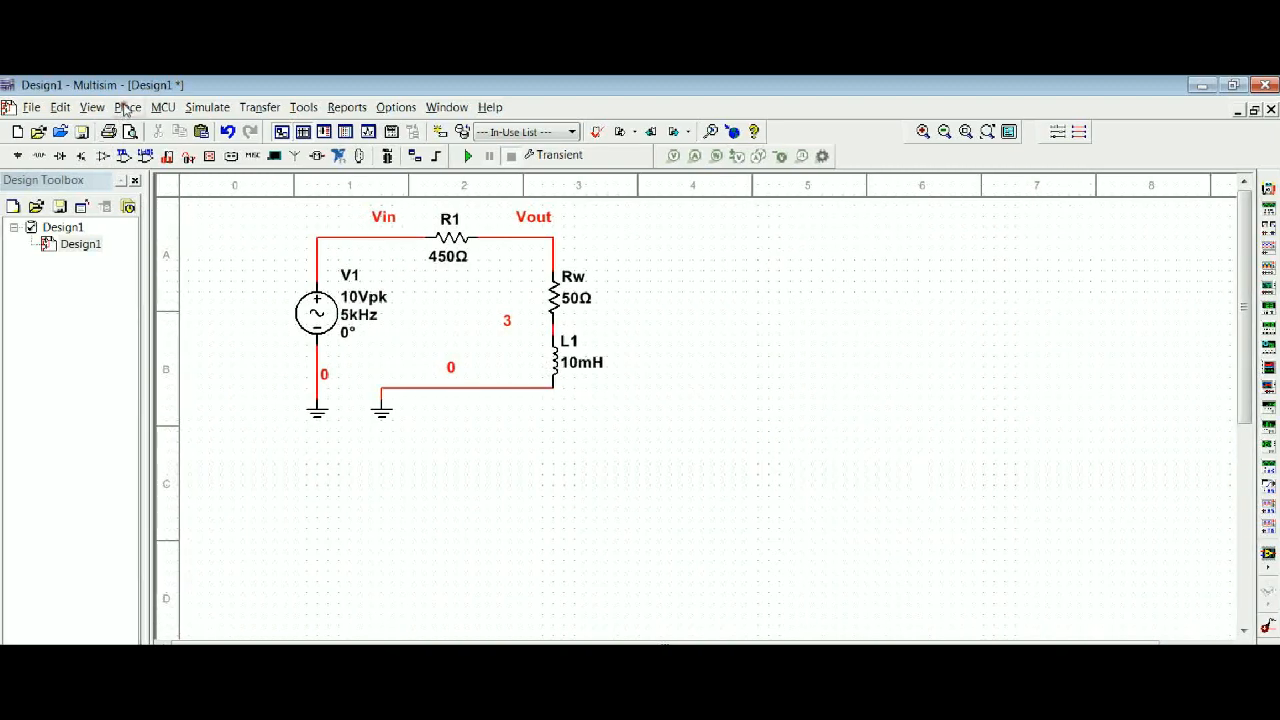
# - Draw a rectangle around Rw and L1 on the schematic, enclosing the Vout label
pyautogui.click(127, 107)
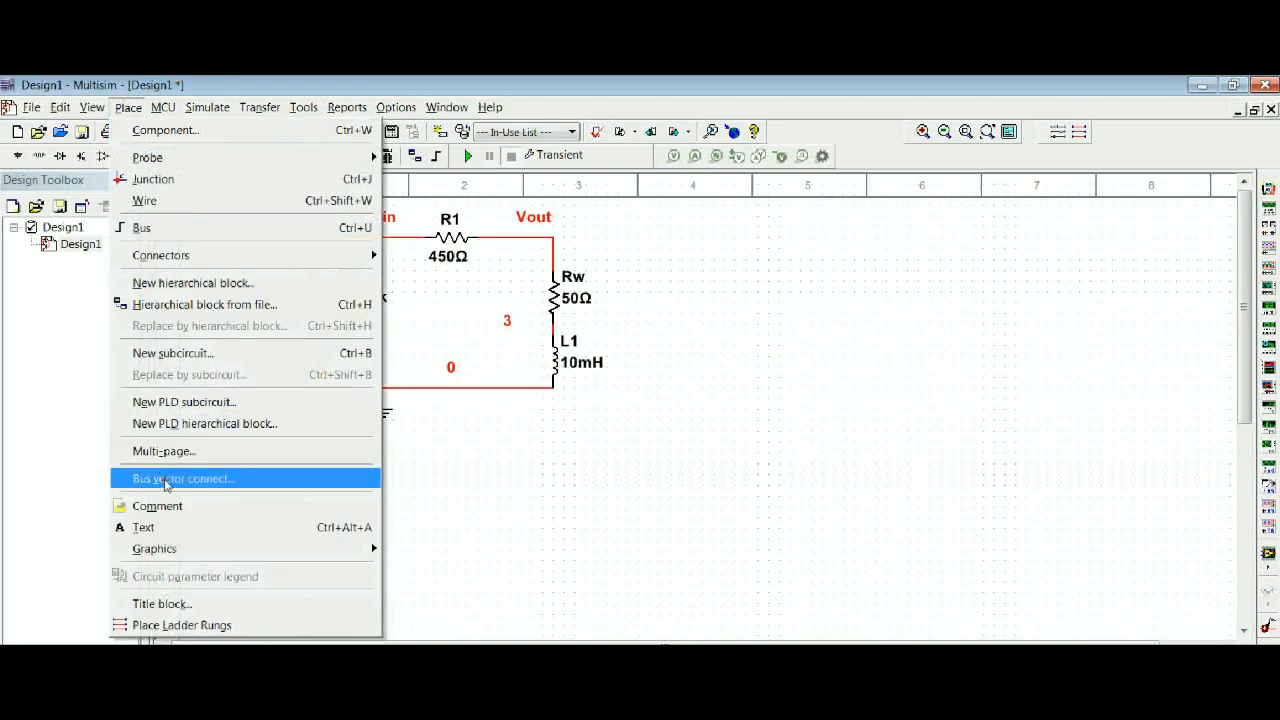
pyautogui.moveTo(206, 548)
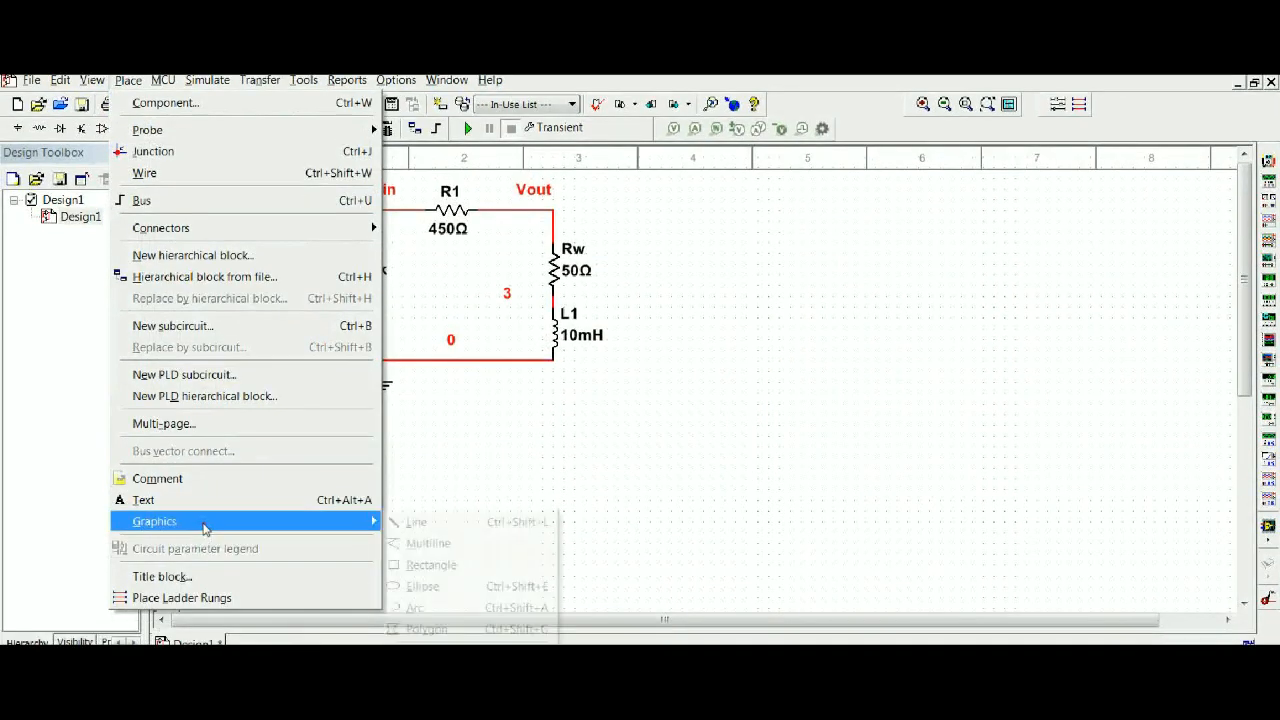
pyautogui.click(428, 543)
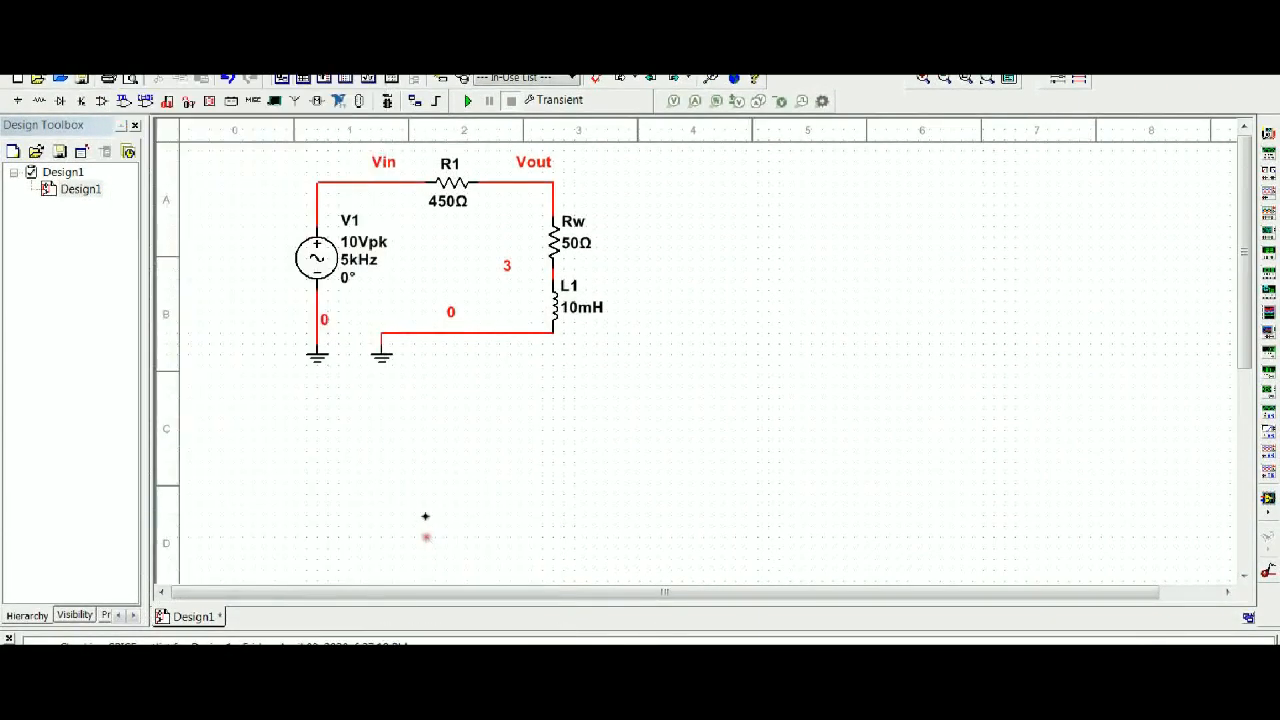
pyautogui.moveTo(499, 194); pyautogui.dragTo(634, 417)
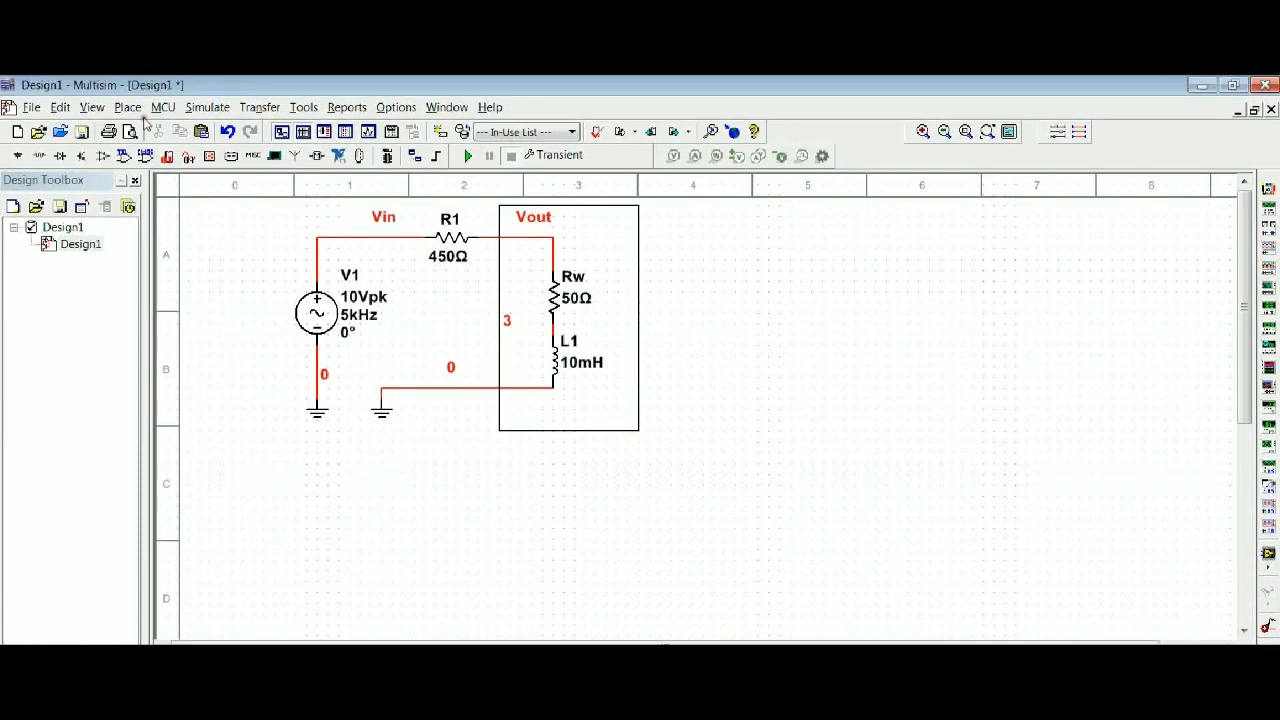
# - Place the text "Inductor" on the empty sheet area to the right of the rectangle
pyautogui.click(128, 95)
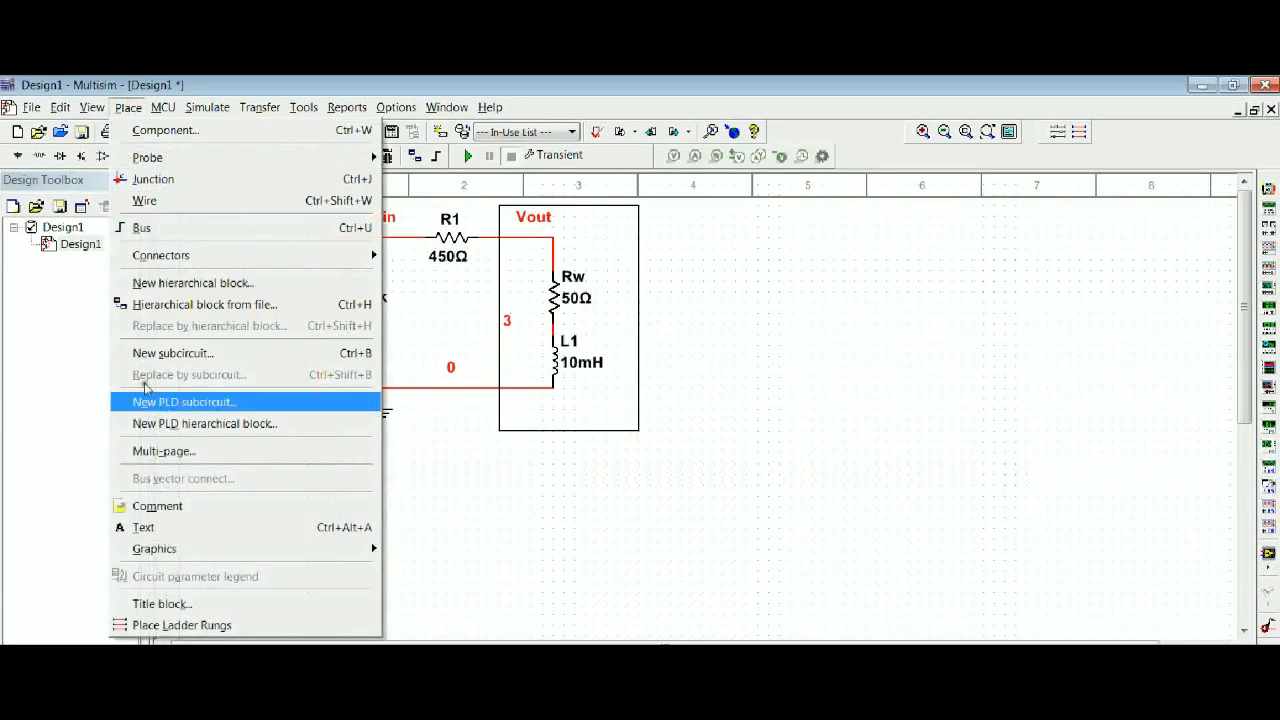
pyautogui.click(178, 514)
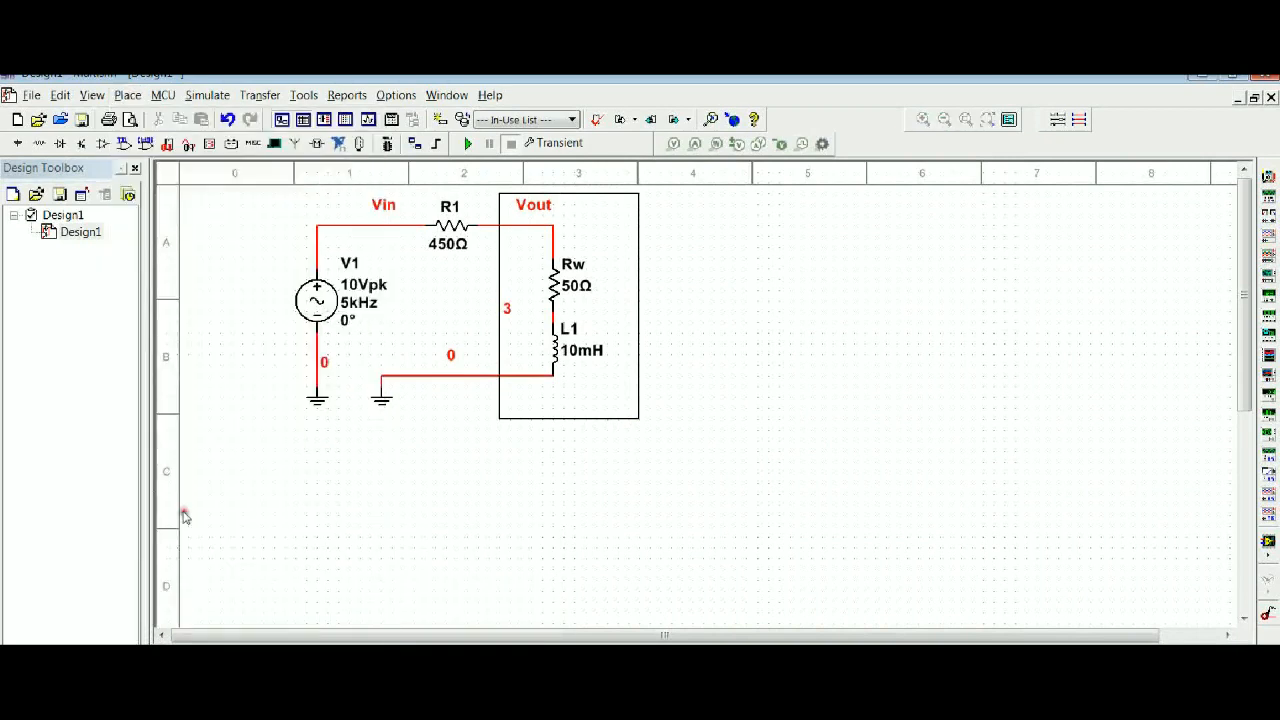
pyautogui.click(785, 398)
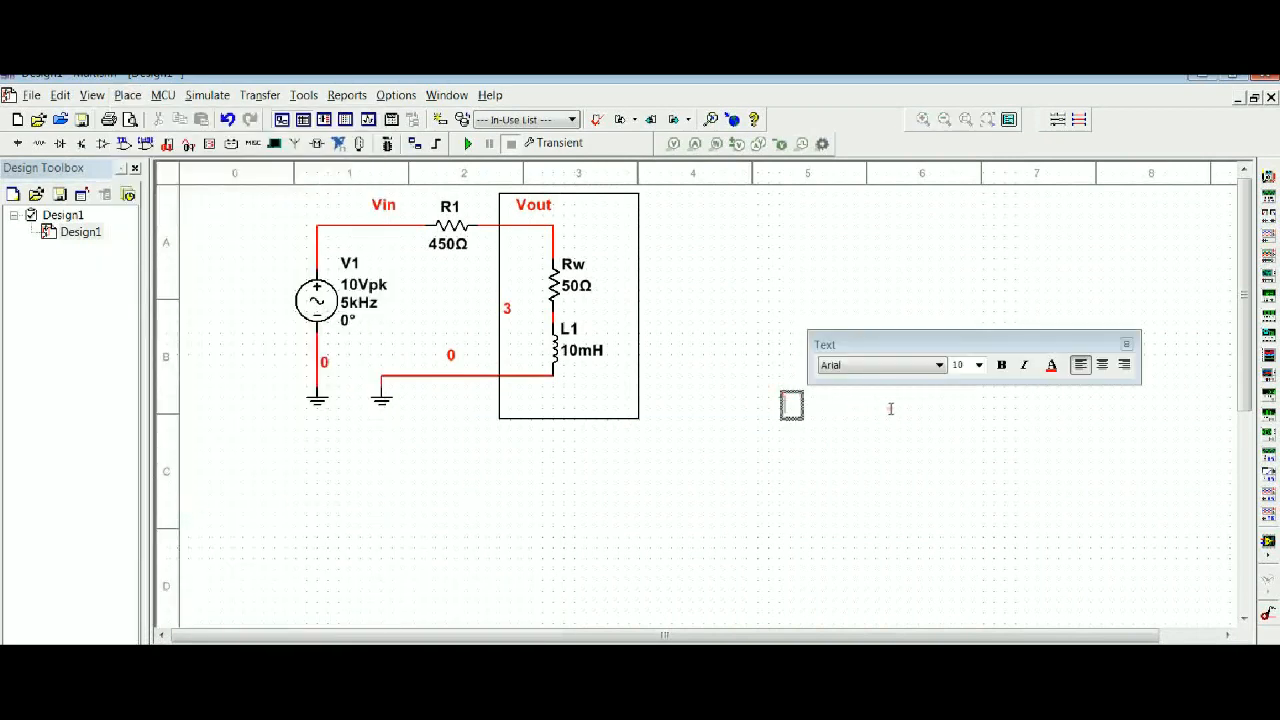
pyautogui.write('Inductor')
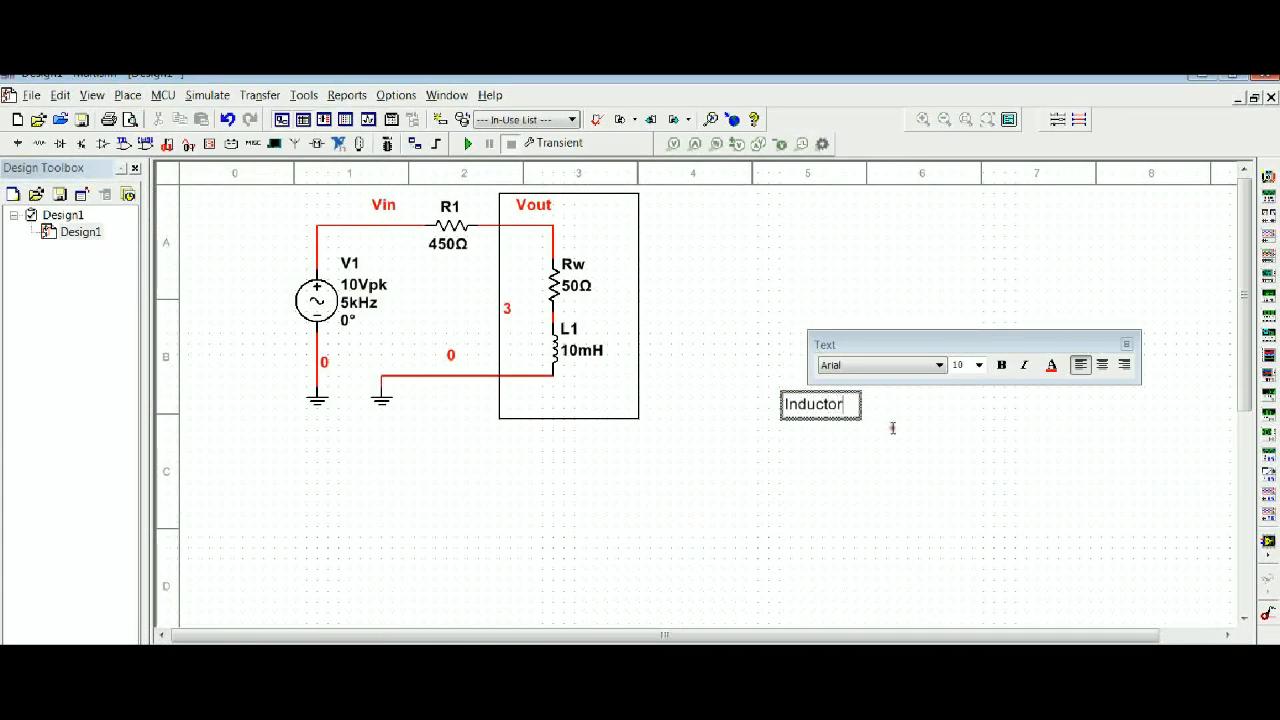
pyautogui.click(891, 428)
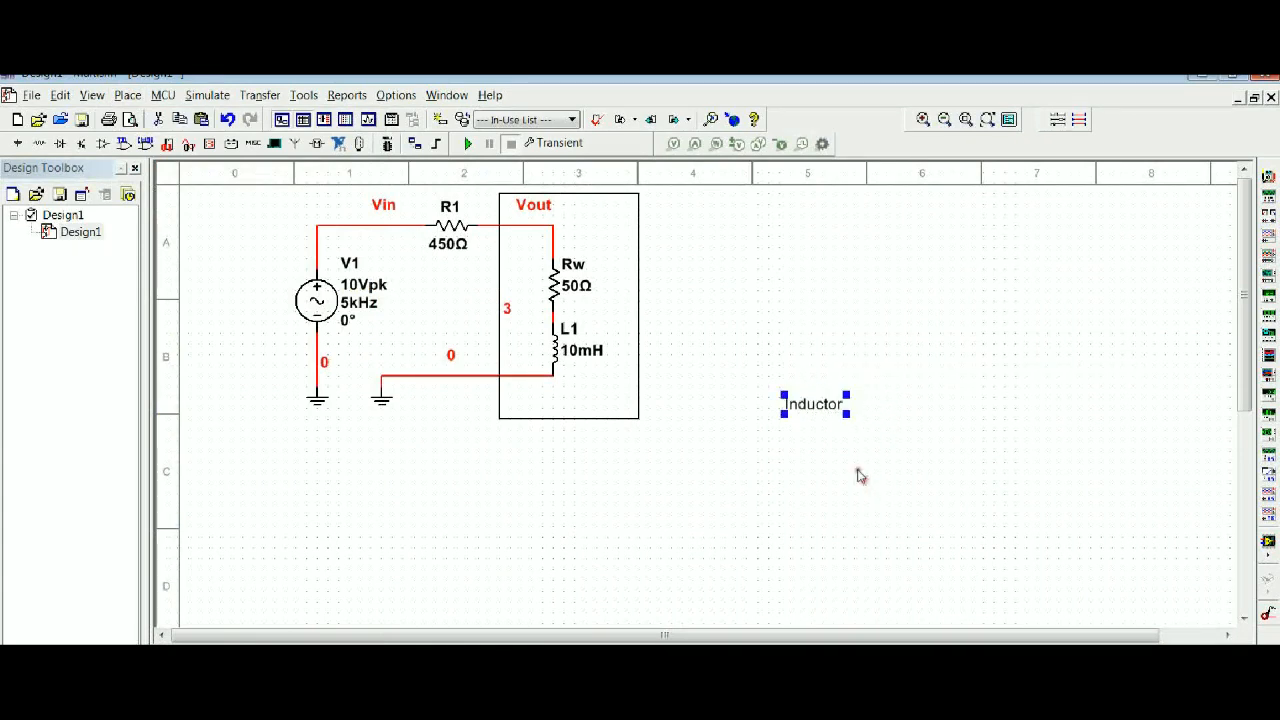
# - Move the "Inductor" text inside the rectangle, below L1, and deselect it
pyautogui.moveTo(833, 418); pyautogui.dragTo(603, 416)
pyautogui.click(790, 430)
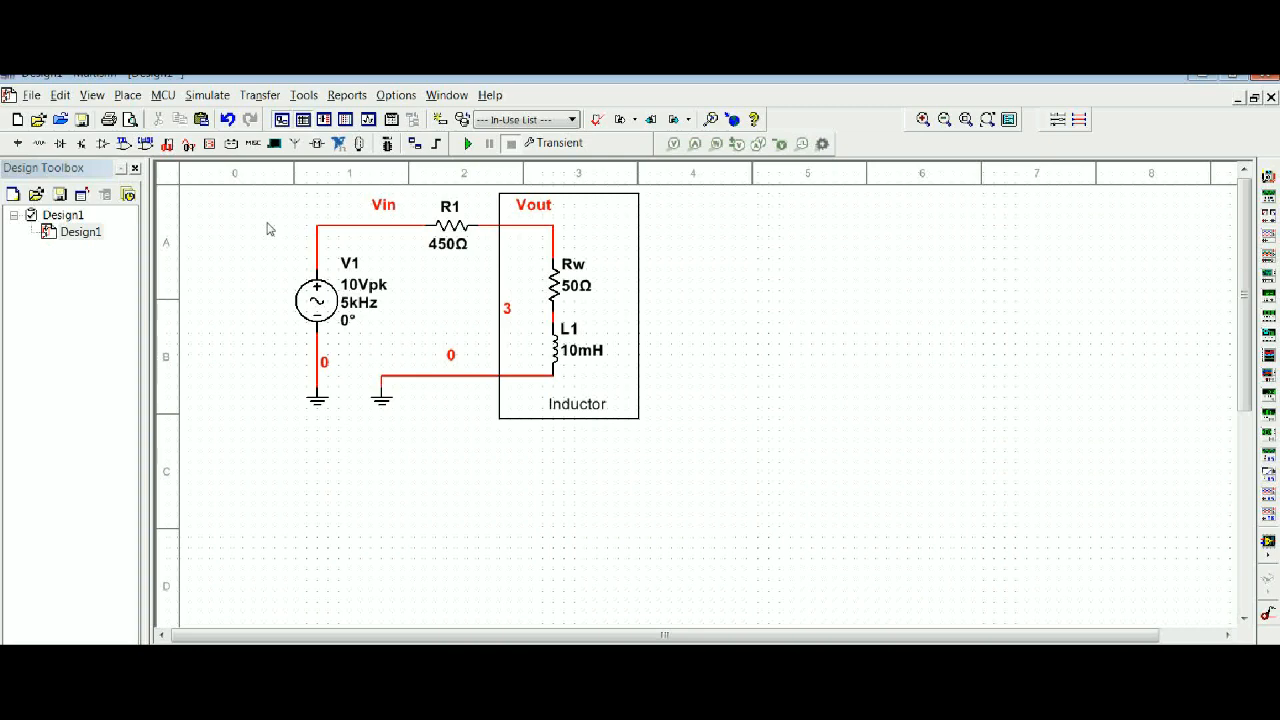
# - Configure an AC Sweep analysis from 100 Hz to 100 kHz with 1000 points per decade
pyautogui.click(212, 97)
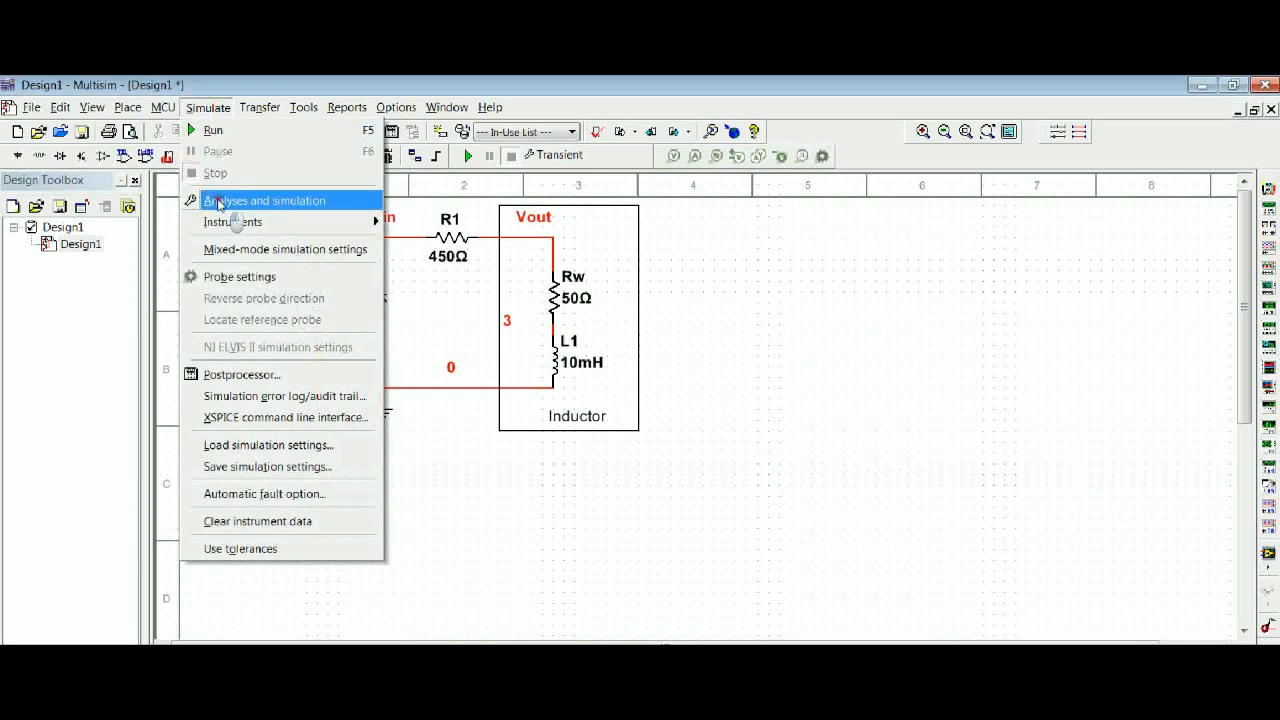
pyautogui.click(218, 203)
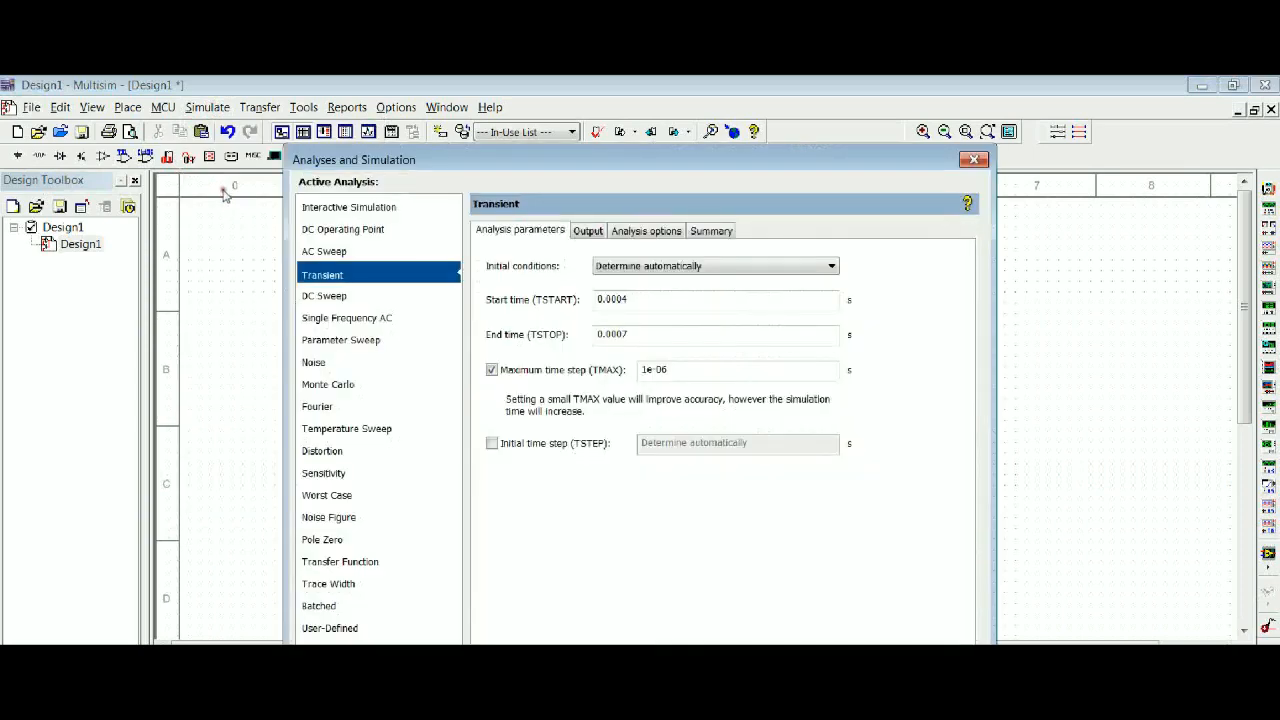
pyautogui.click(315, 255)
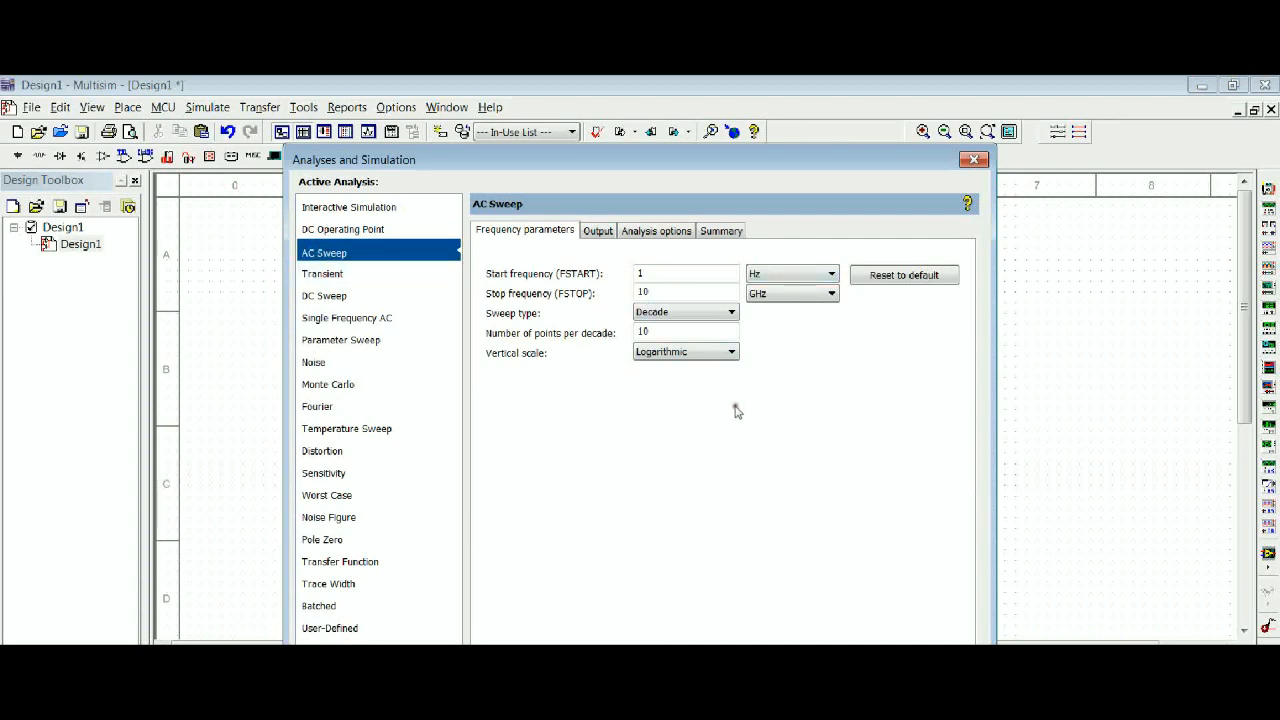
pyautogui.click(643, 272)
pyautogui.write('00')
pyautogui.click(650, 290)
pyautogui.click(832, 293)
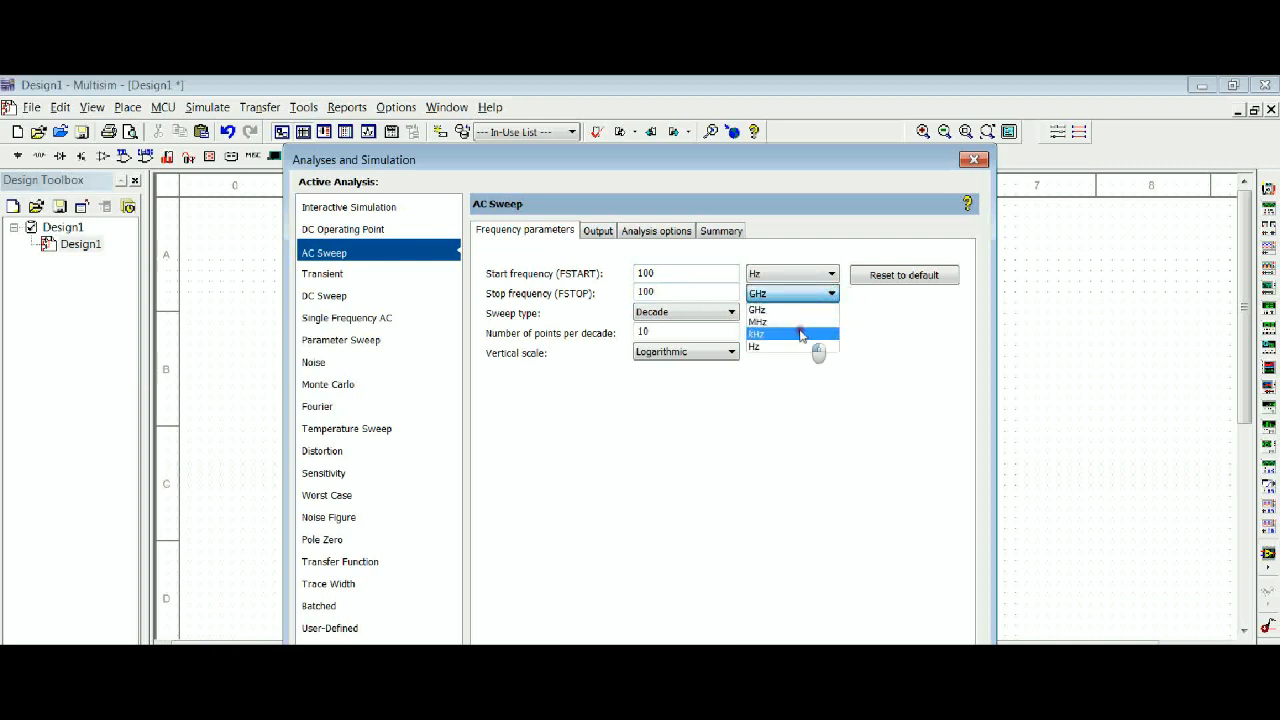
pyautogui.click(803, 333)
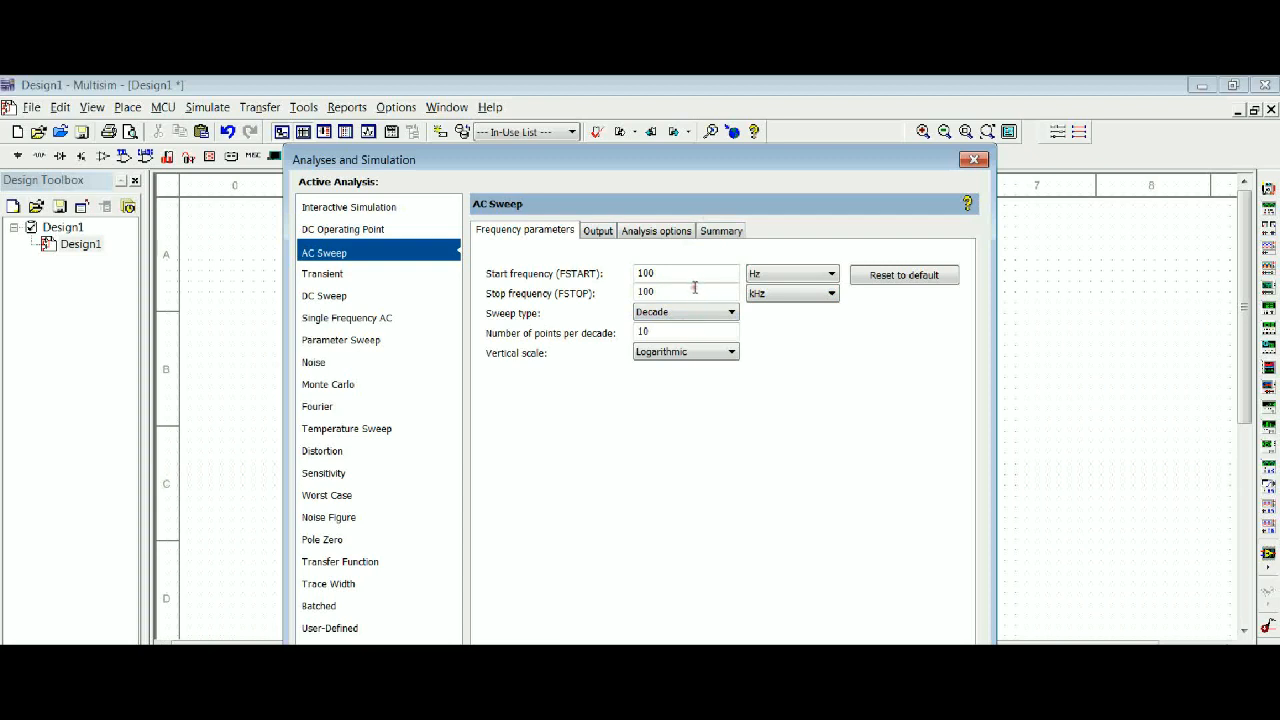
pyautogui.click(651, 331)
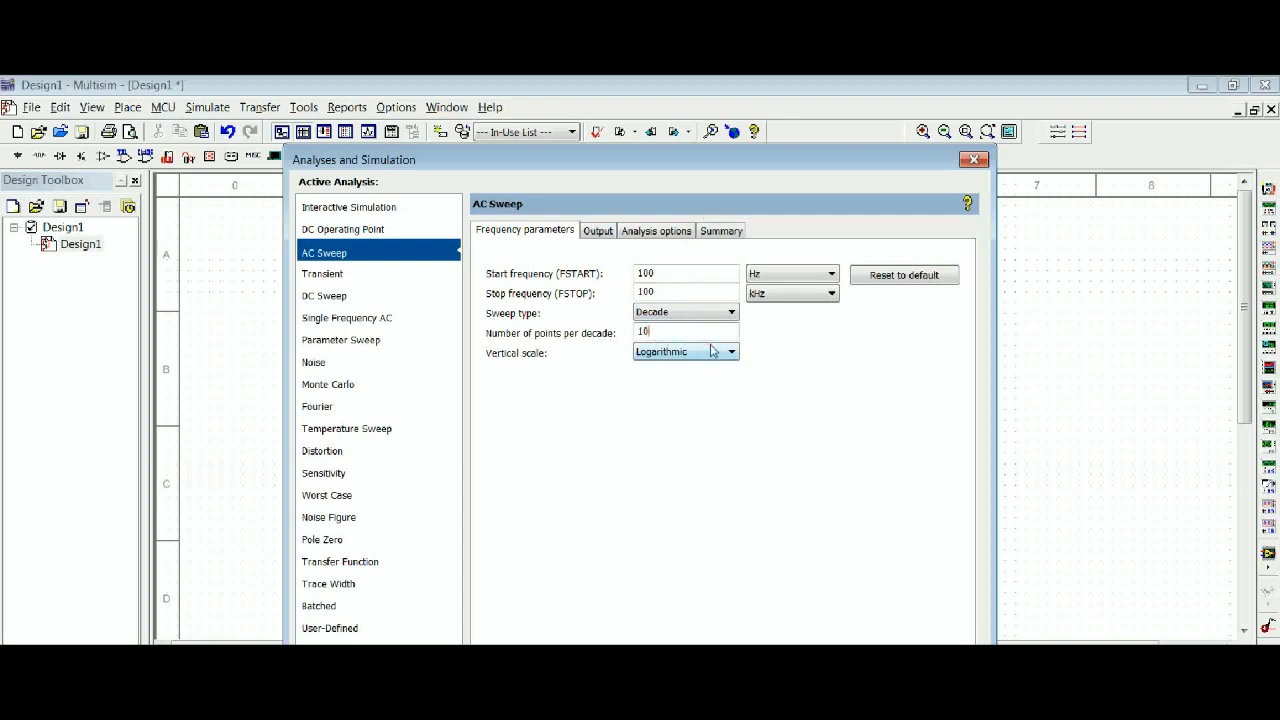
pyautogui.write('00')
# - Add V(vout) as the only output variable of the AC sweep and run the analysis
pyautogui.click(598, 231)
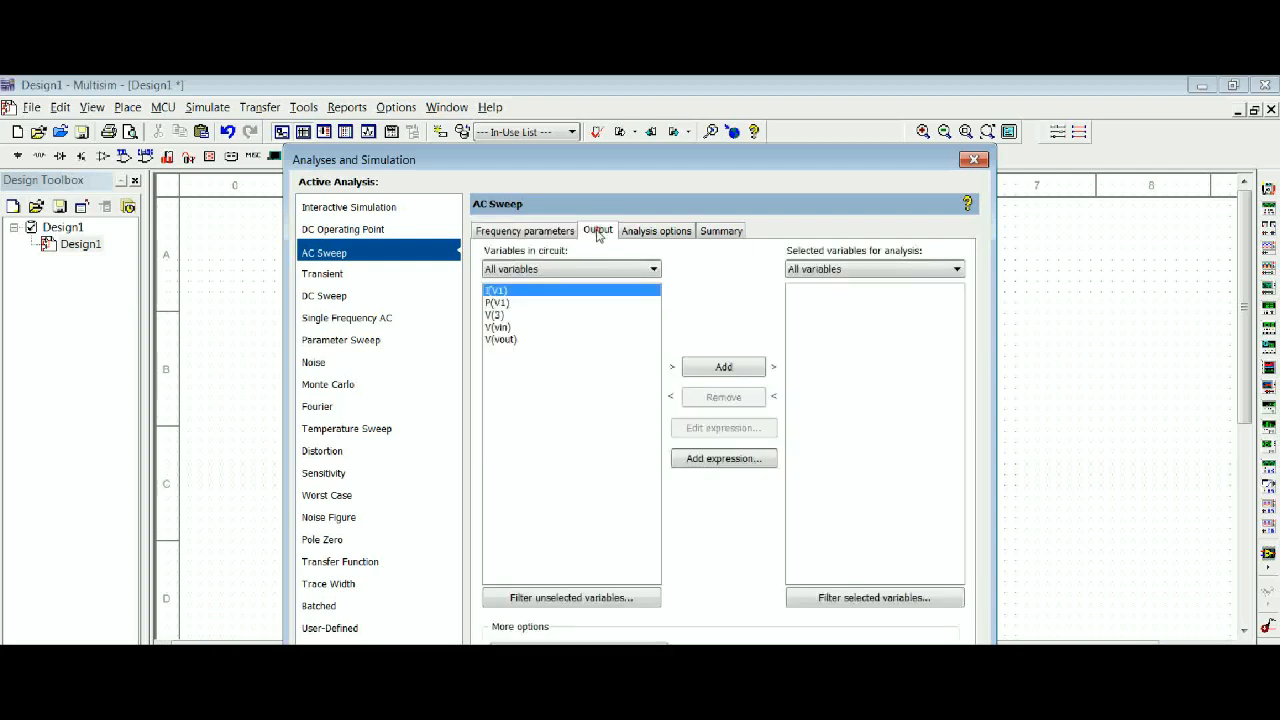
pyautogui.click(503, 341)
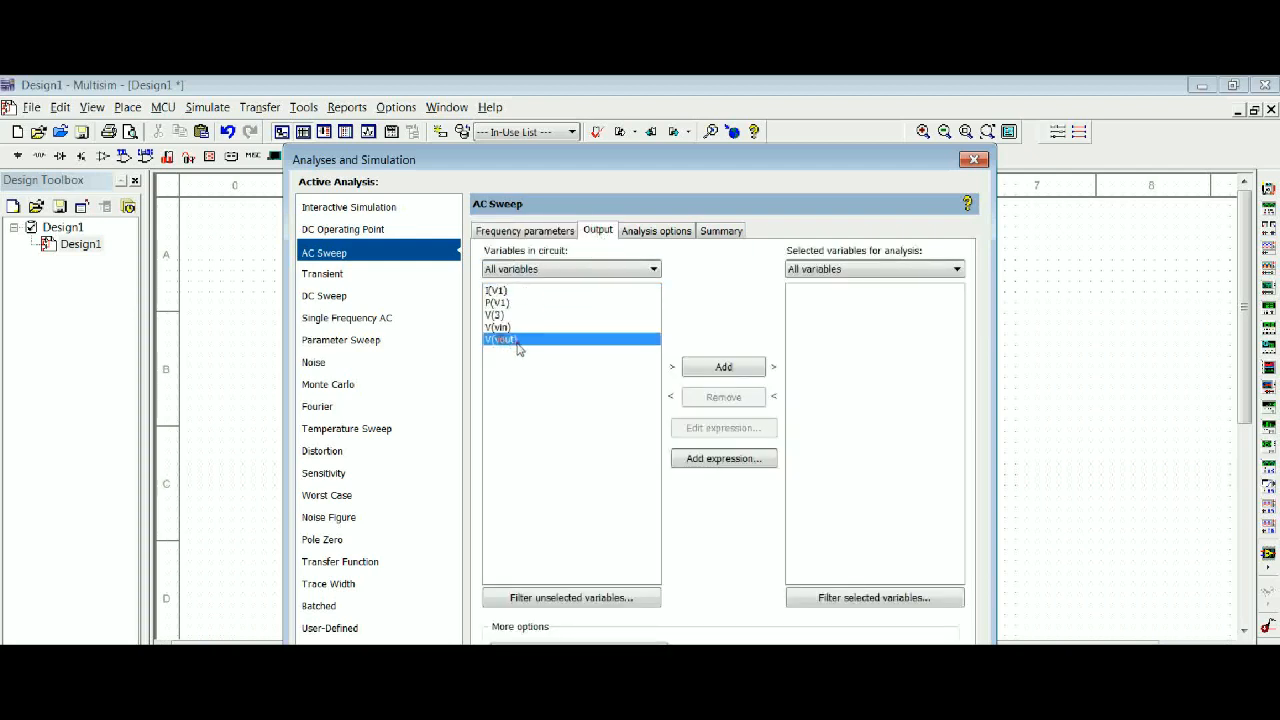
pyautogui.click(745, 373)
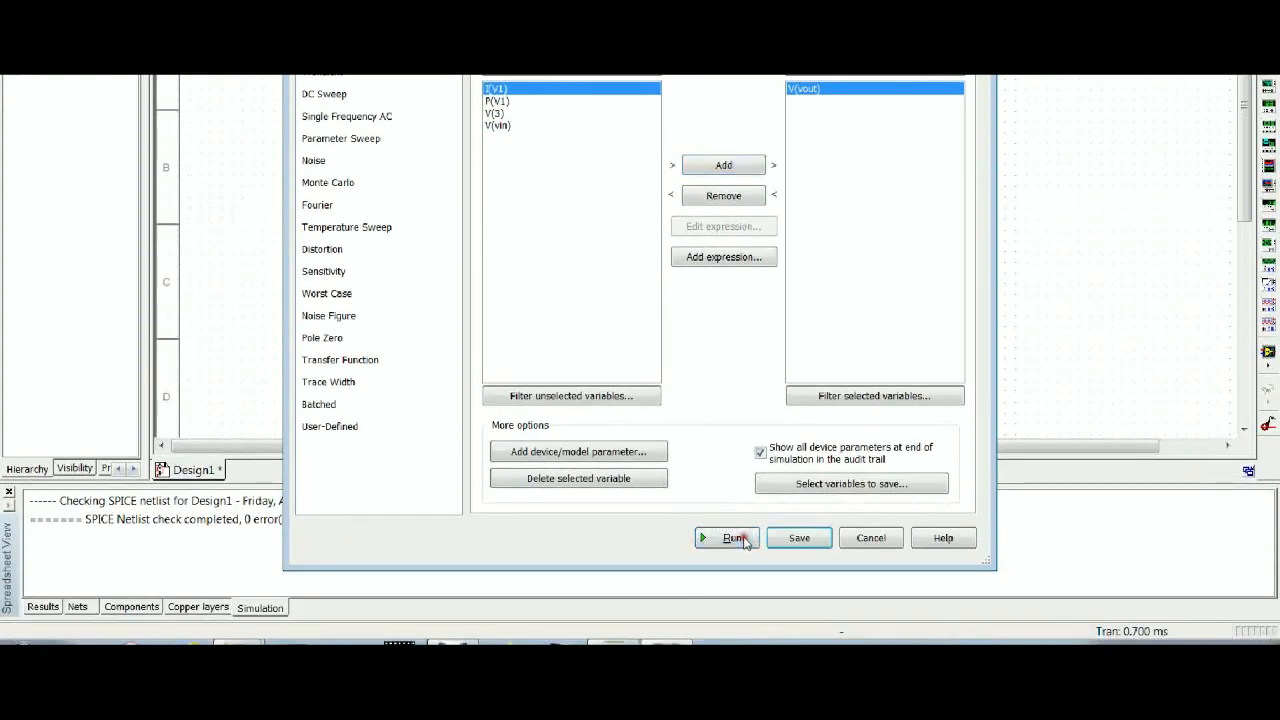
pyautogui.click(734, 538)
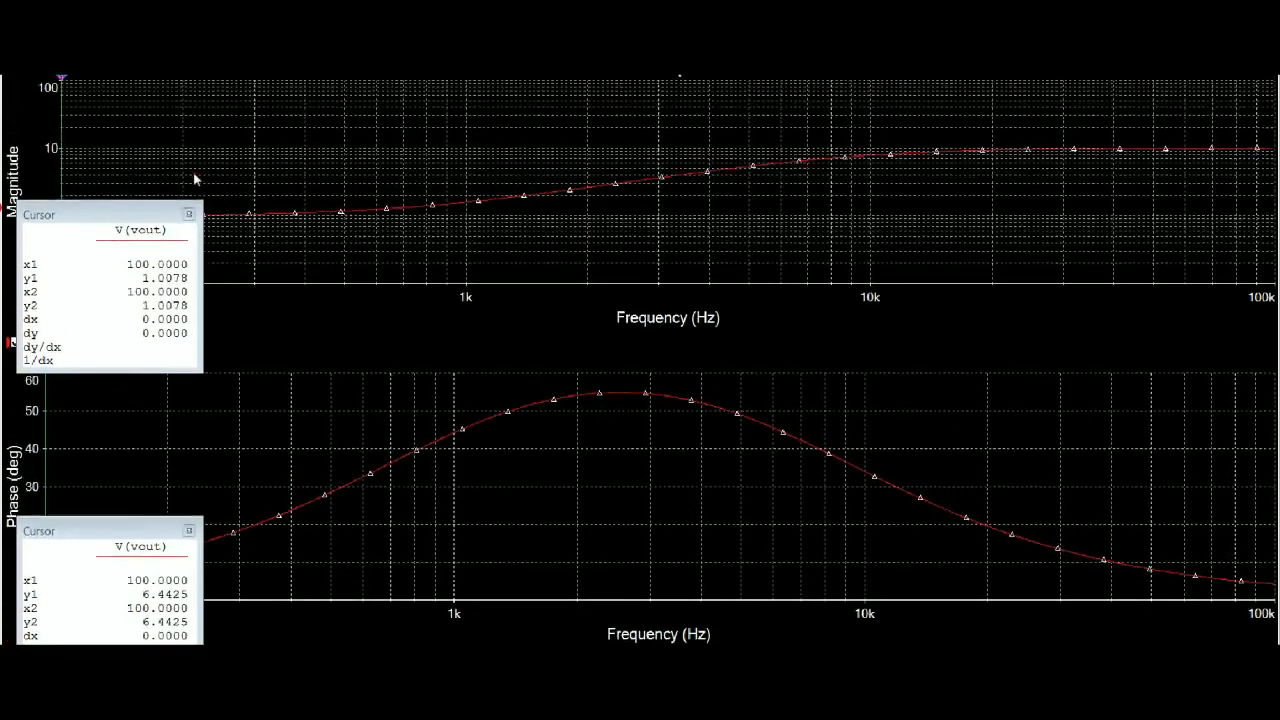
# - Switch the graphs to a white background and set the trace width of the magnitude and phase curves to 4
pyautogui.click(218, 131)
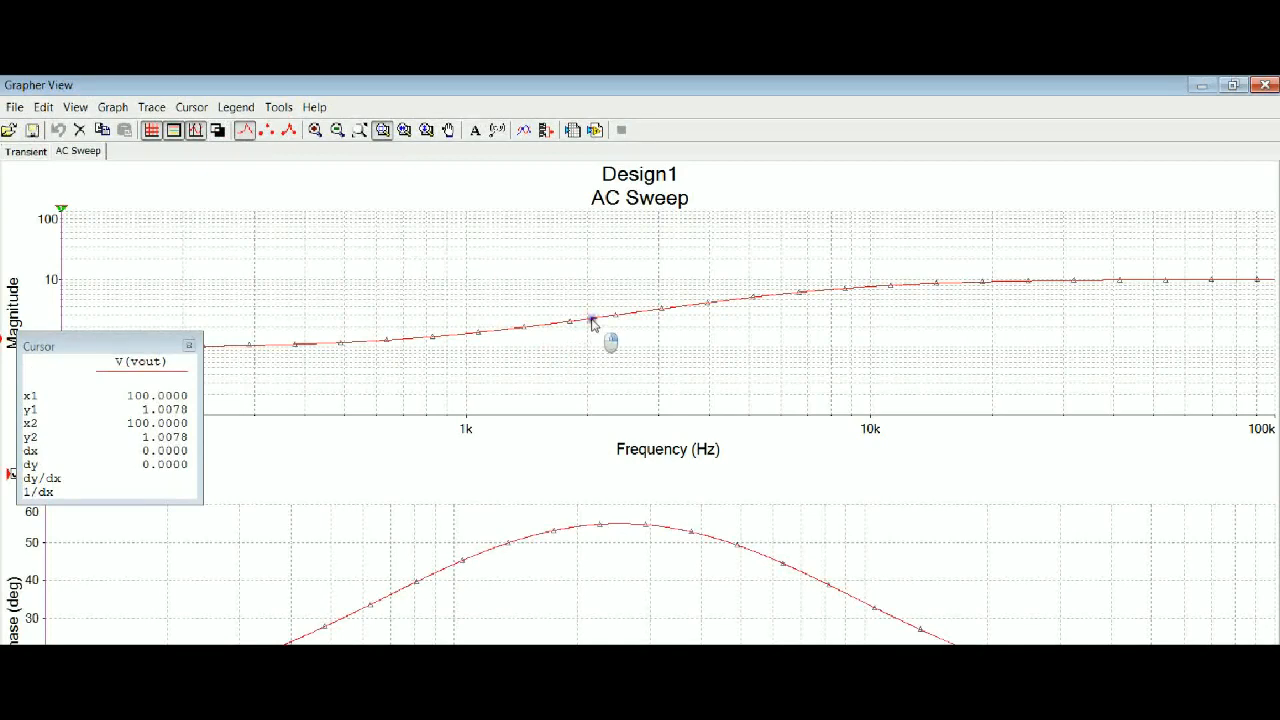
pyautogui.rightClick(592, 321)
pyautogui.moveTo(658, 386)
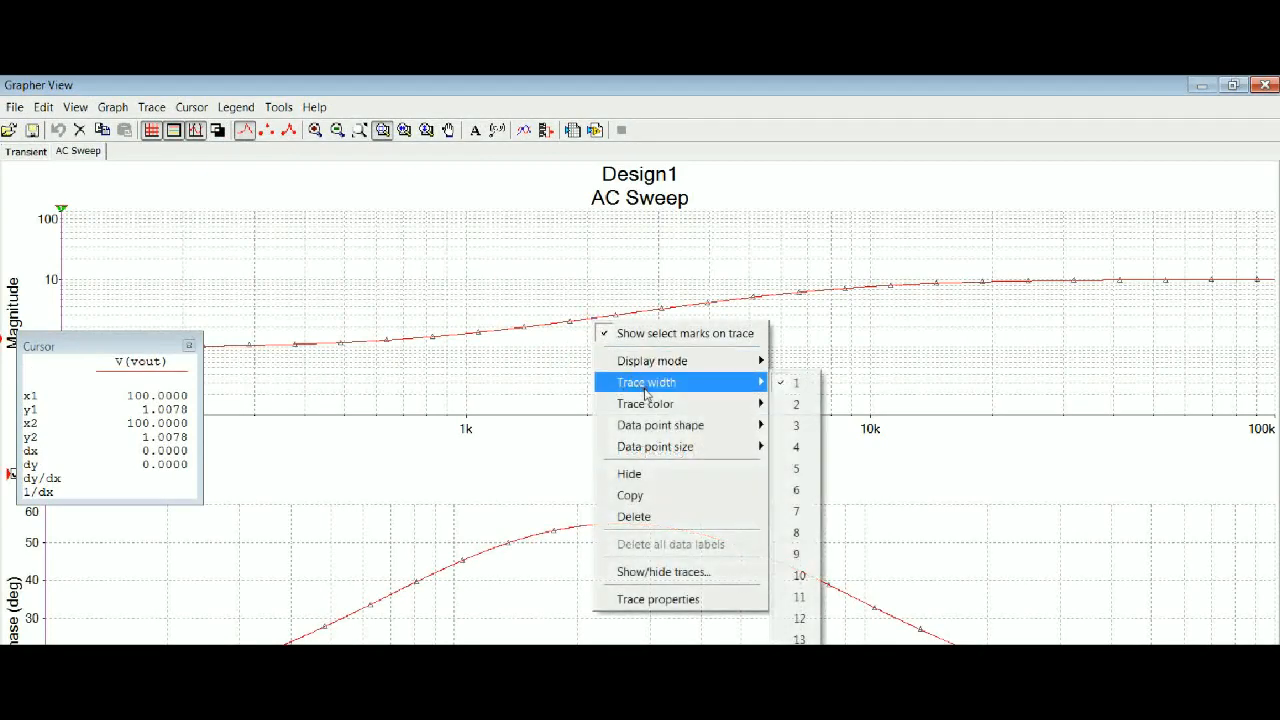
pyautogui.click(799, 447)
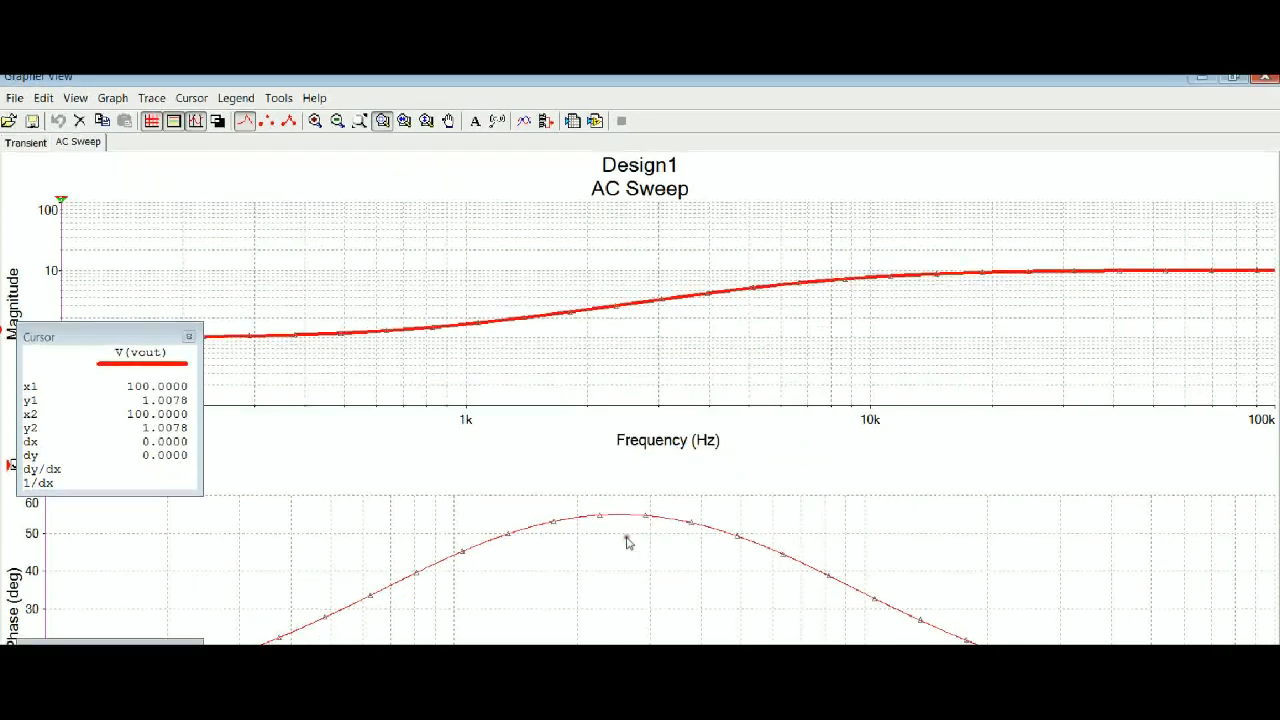
pyautogui.rightClick(618, 517)
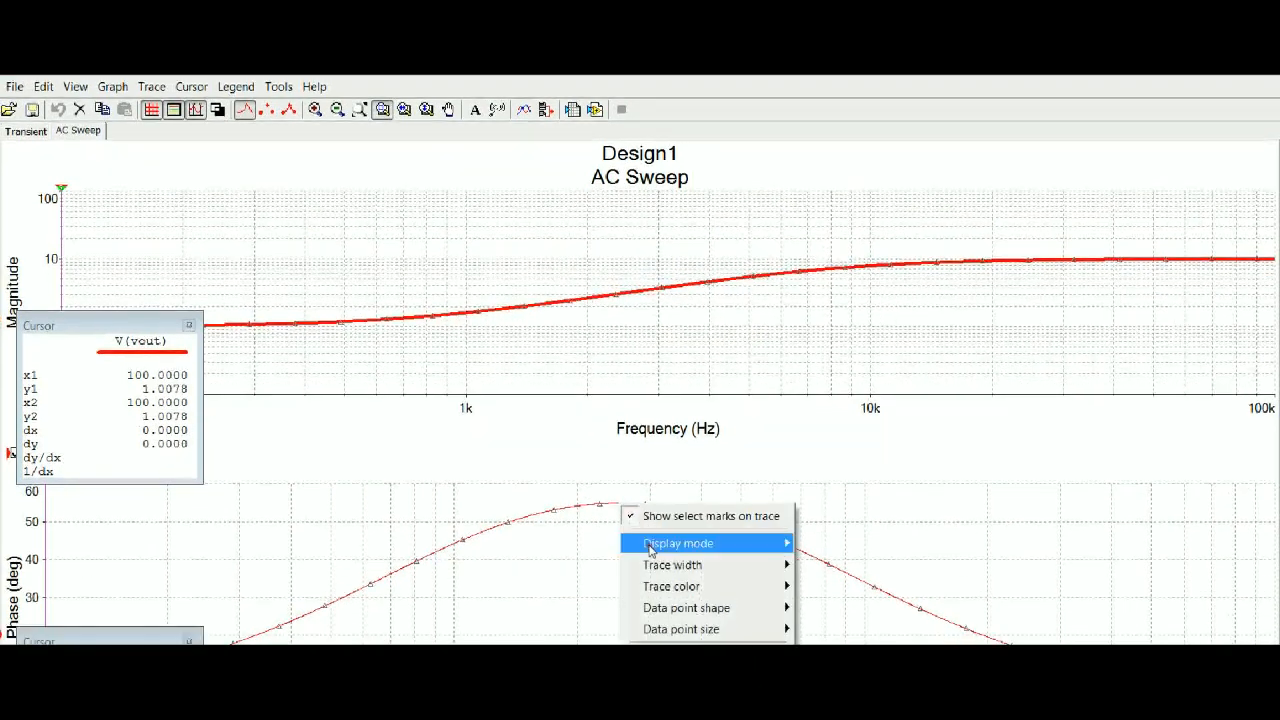
pyautogui.moveTo(688, 576)
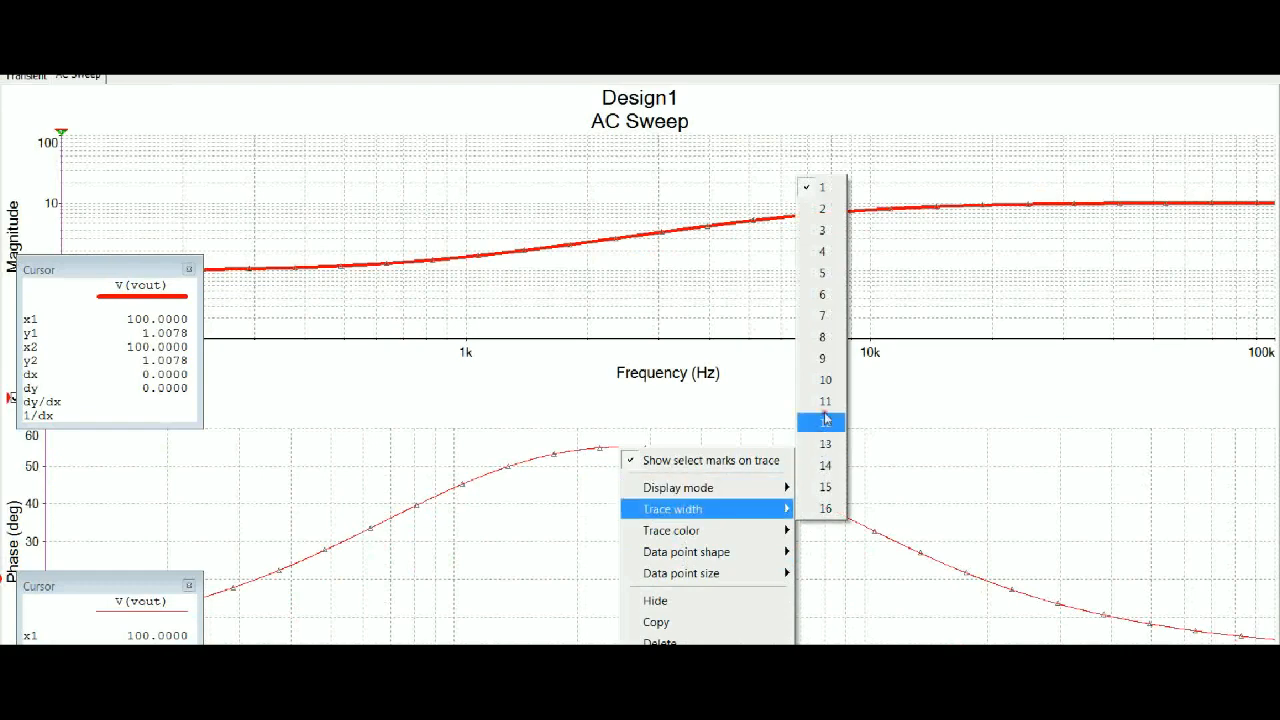
pyautogui.click(821, 251)
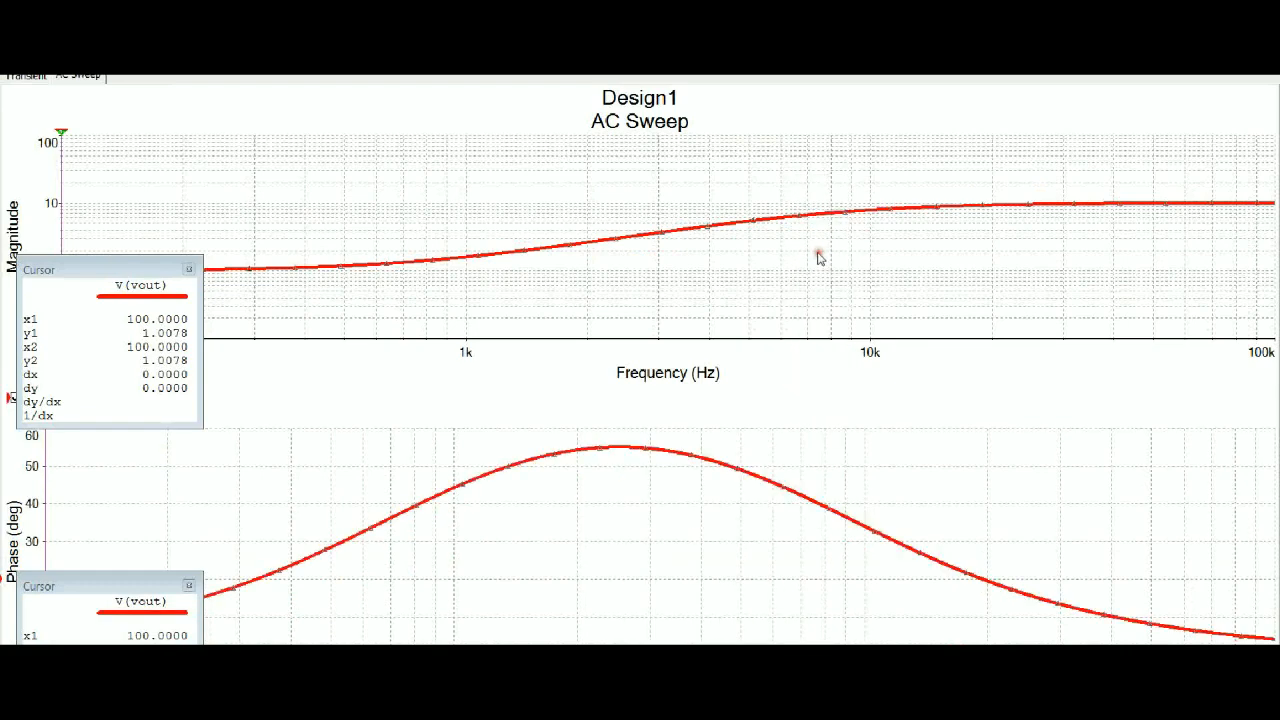
# - Reposition the cursor readouts clear of the curves and delete the phase graph
pyautogui.moveTo(130, 584); pyautogui.dragTo(1097, 312)
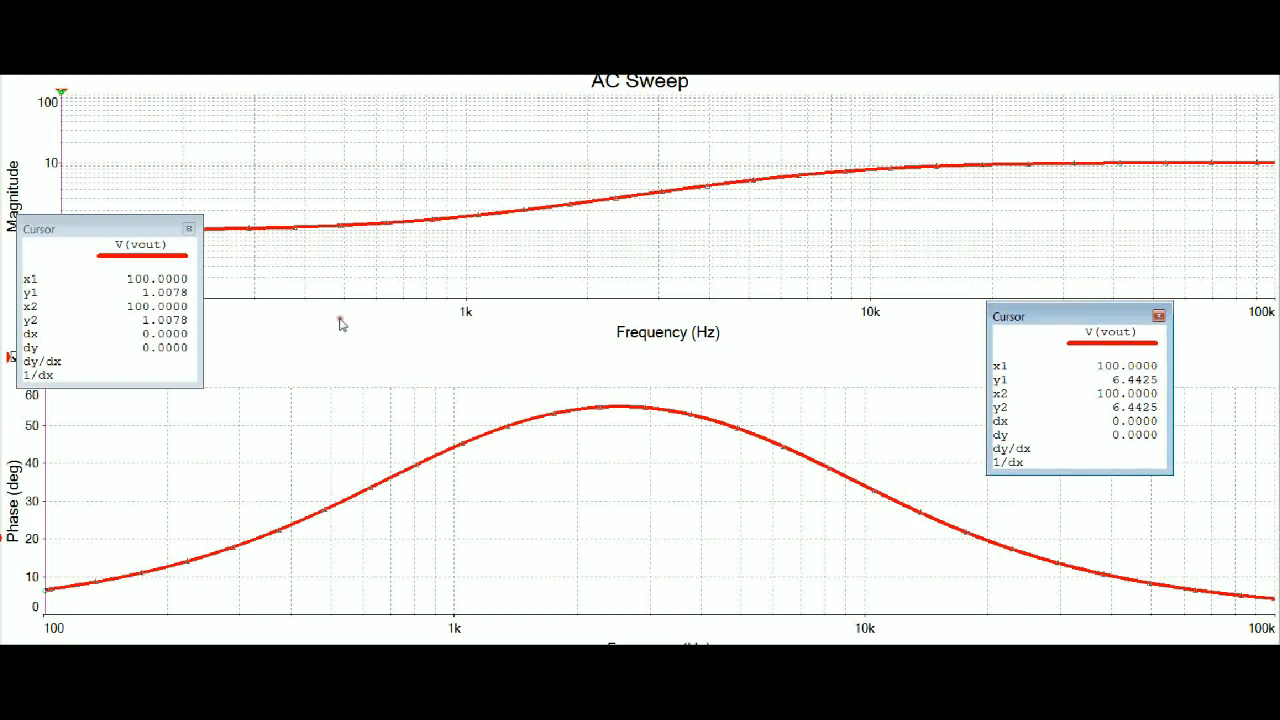
pyautogui.scroll(-1, 145, 530)
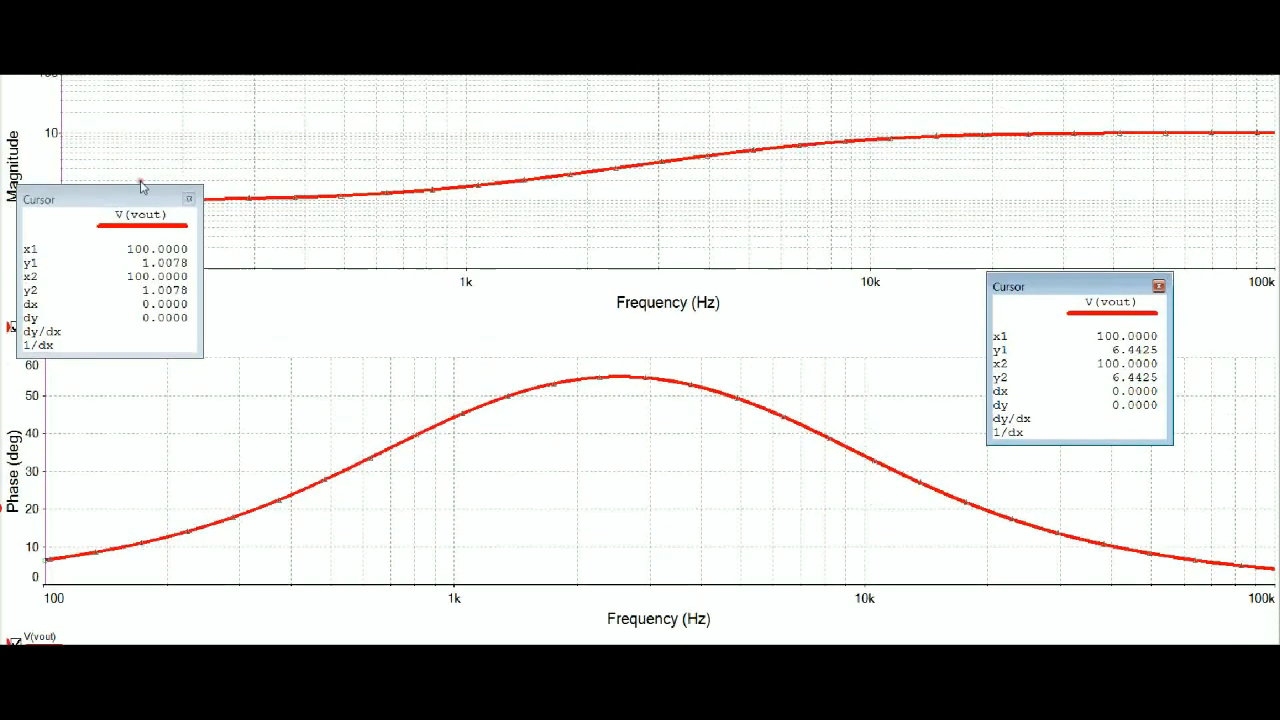
pyautogui.scroll(2, 205, 195)
pyautogui.scroll(-3, 150, 486)
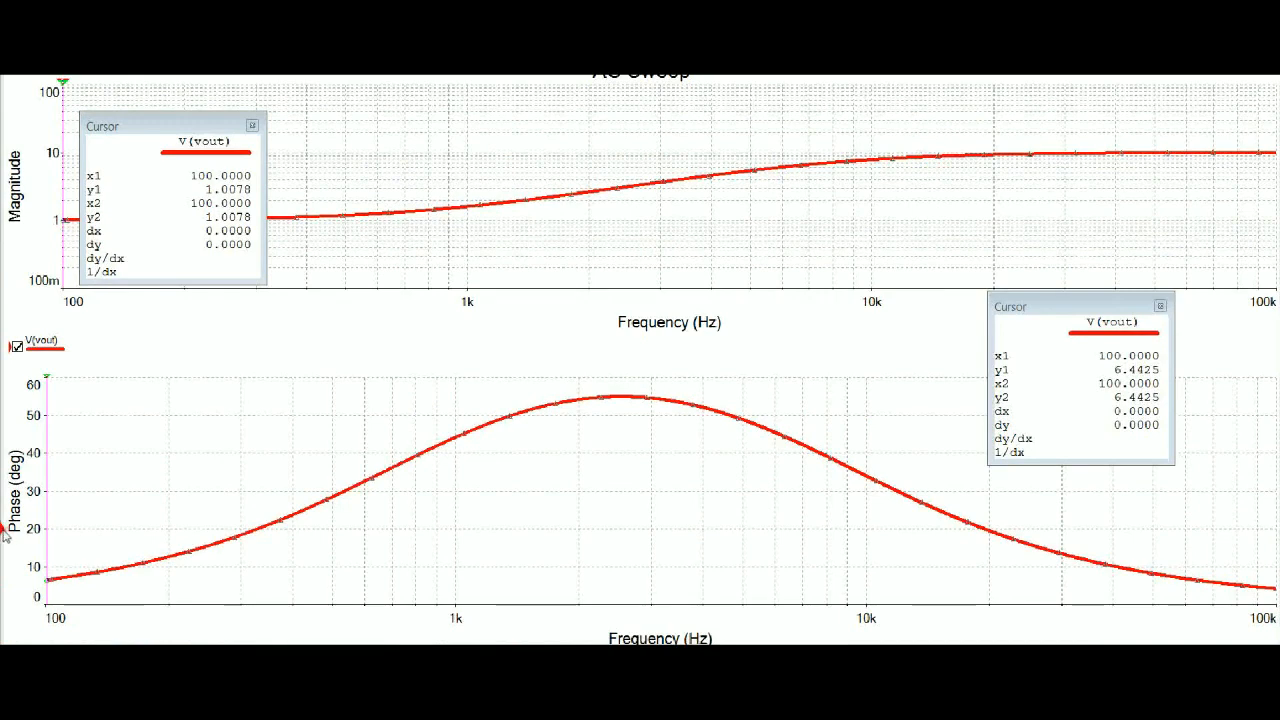
pyautogui.press('Delete')
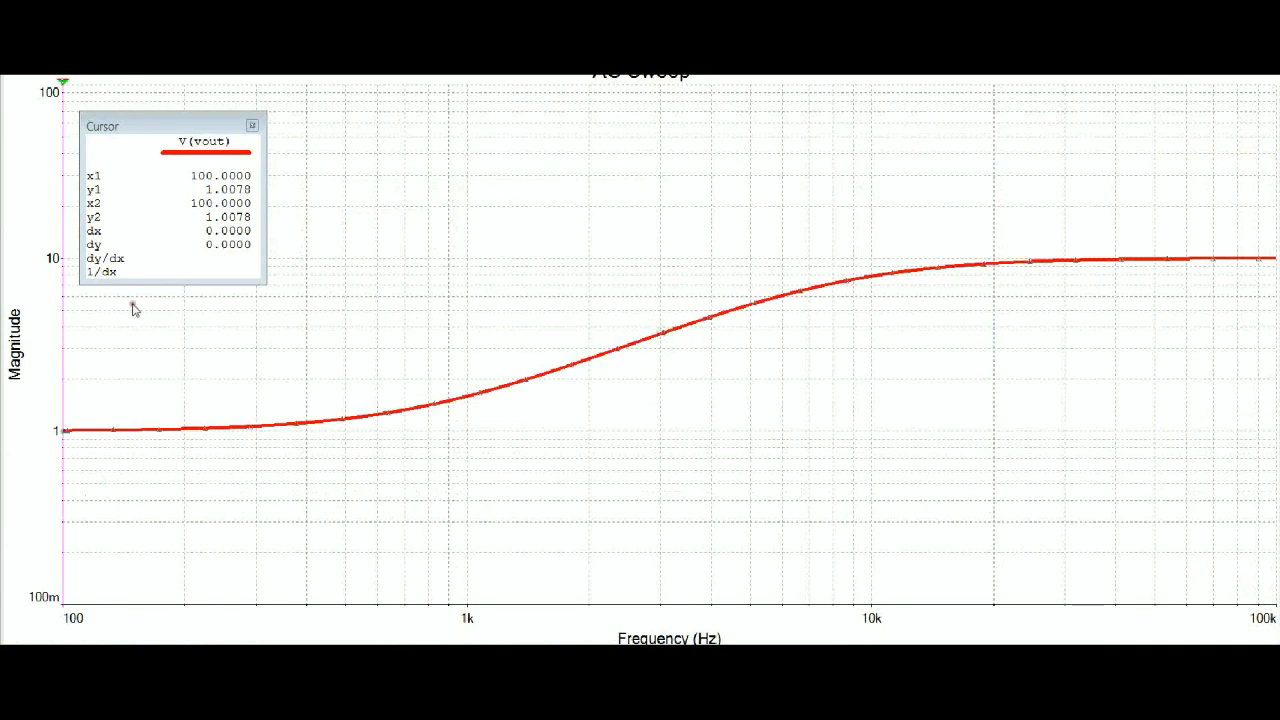
pyautogui.moveTo(178, 126); pyautogui.dragTo(236, 93)
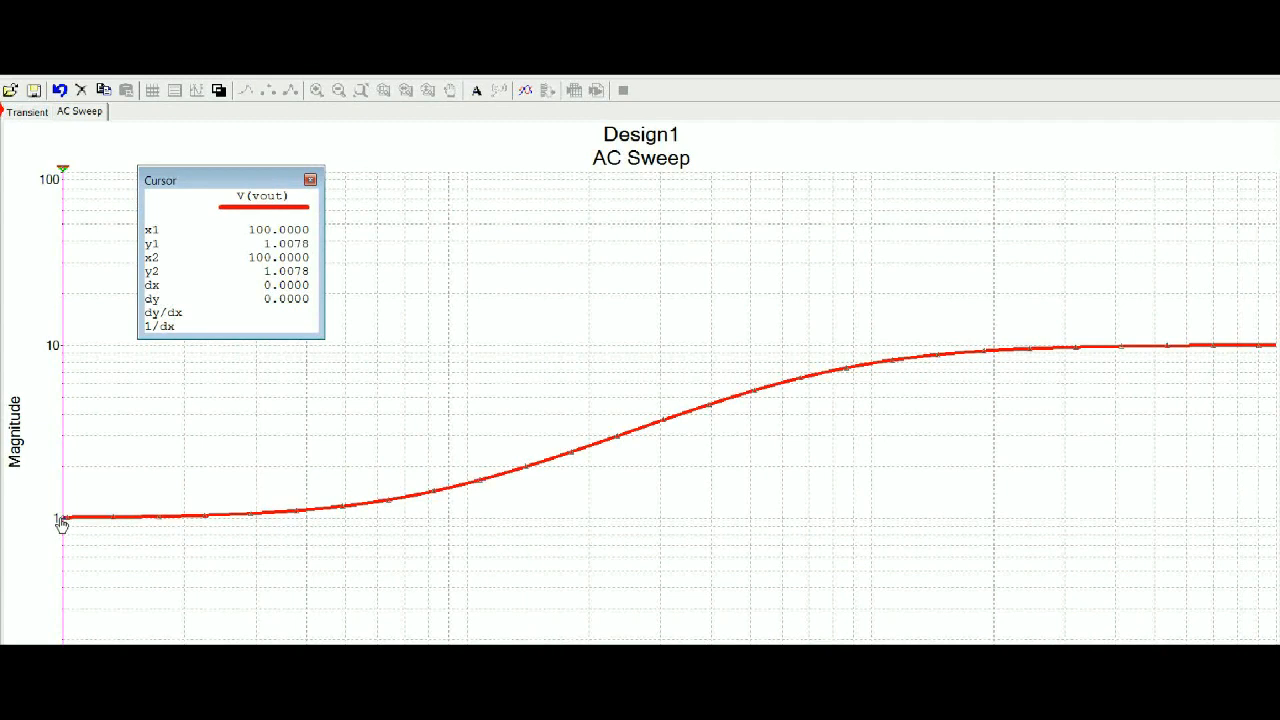
# - Set the scale of the Magnitude axis to decibels with a range of -10 to 25
pyautogui.rightClick(15, 438)
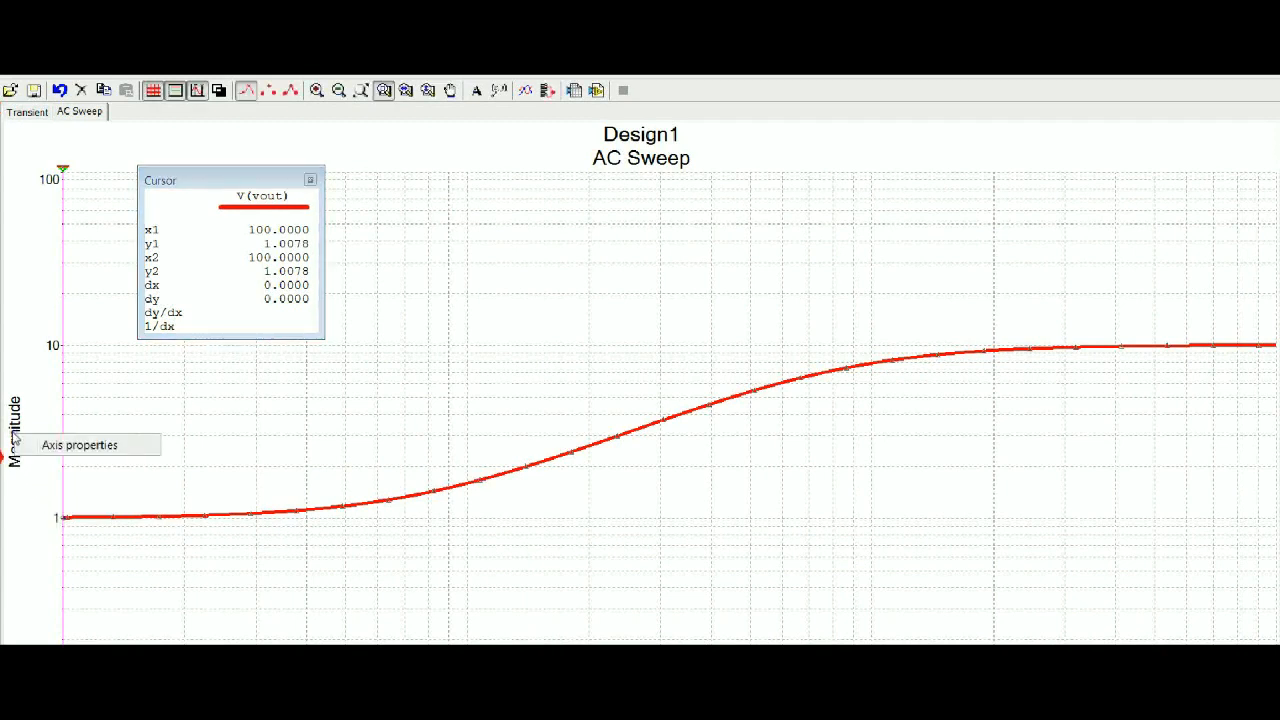
pyautogui.click(79, 448)
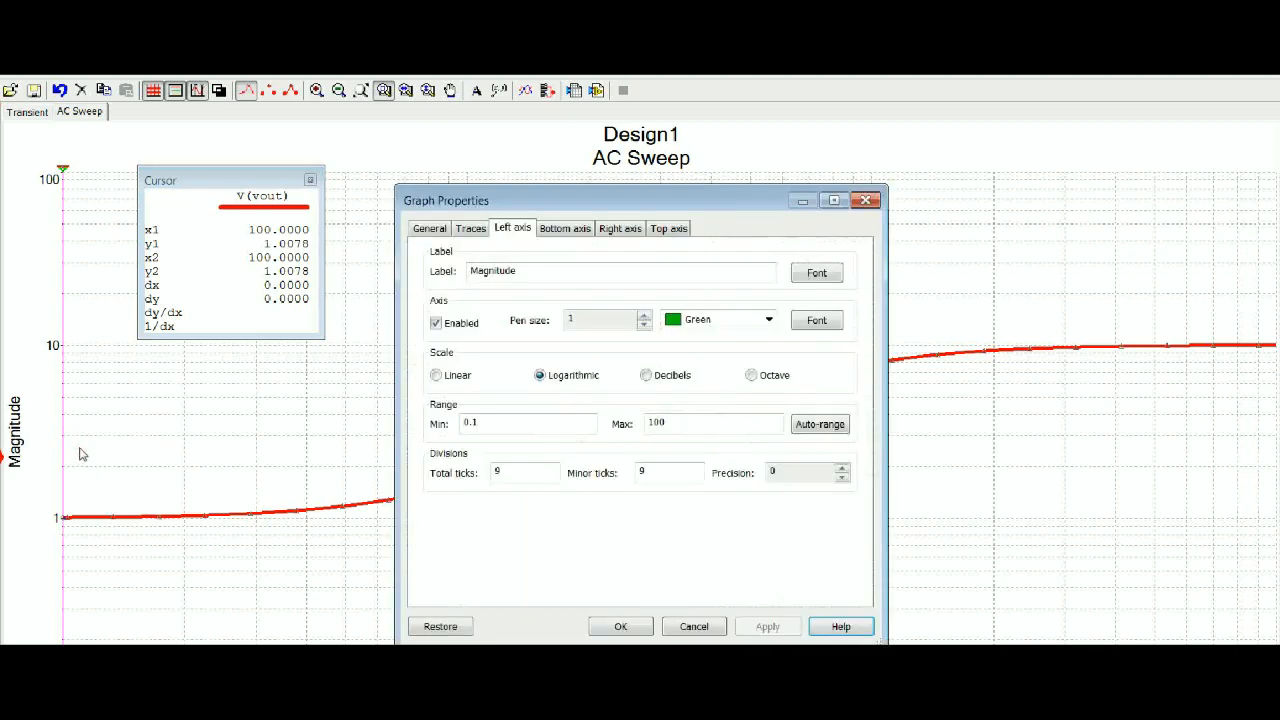
pyautogui.click(646, 376)
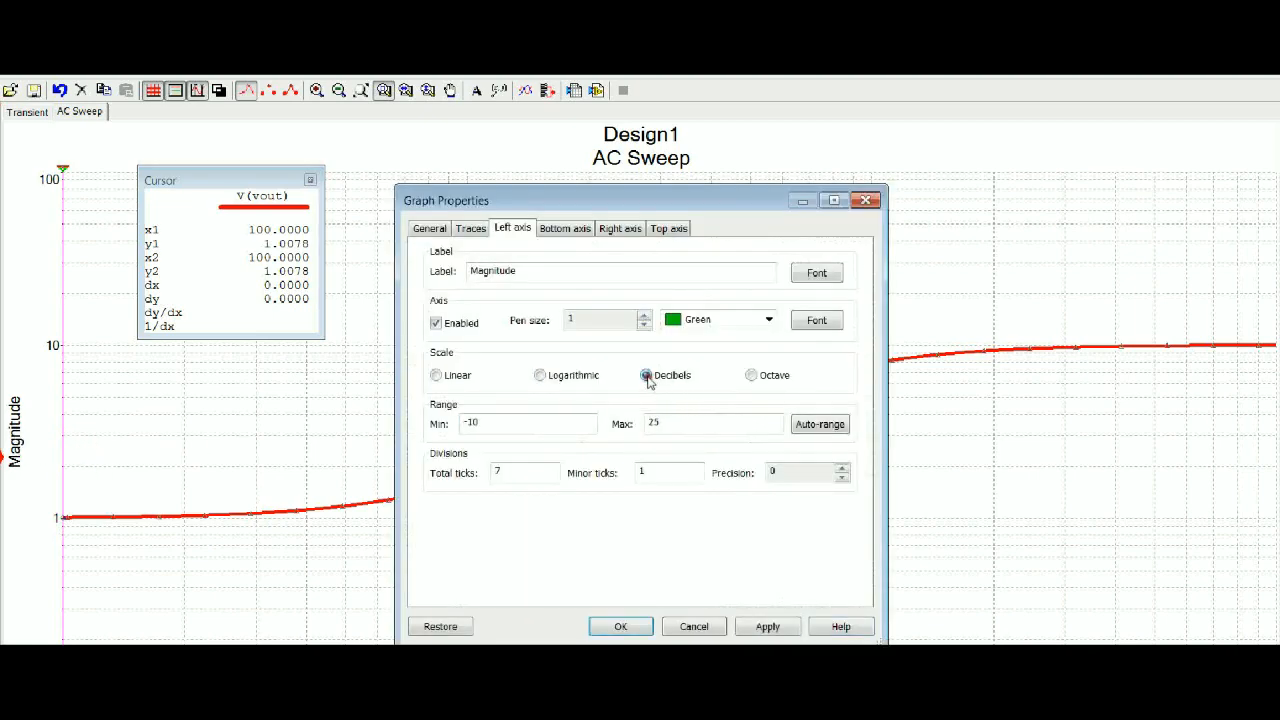
pyautogui.click(767, 626)
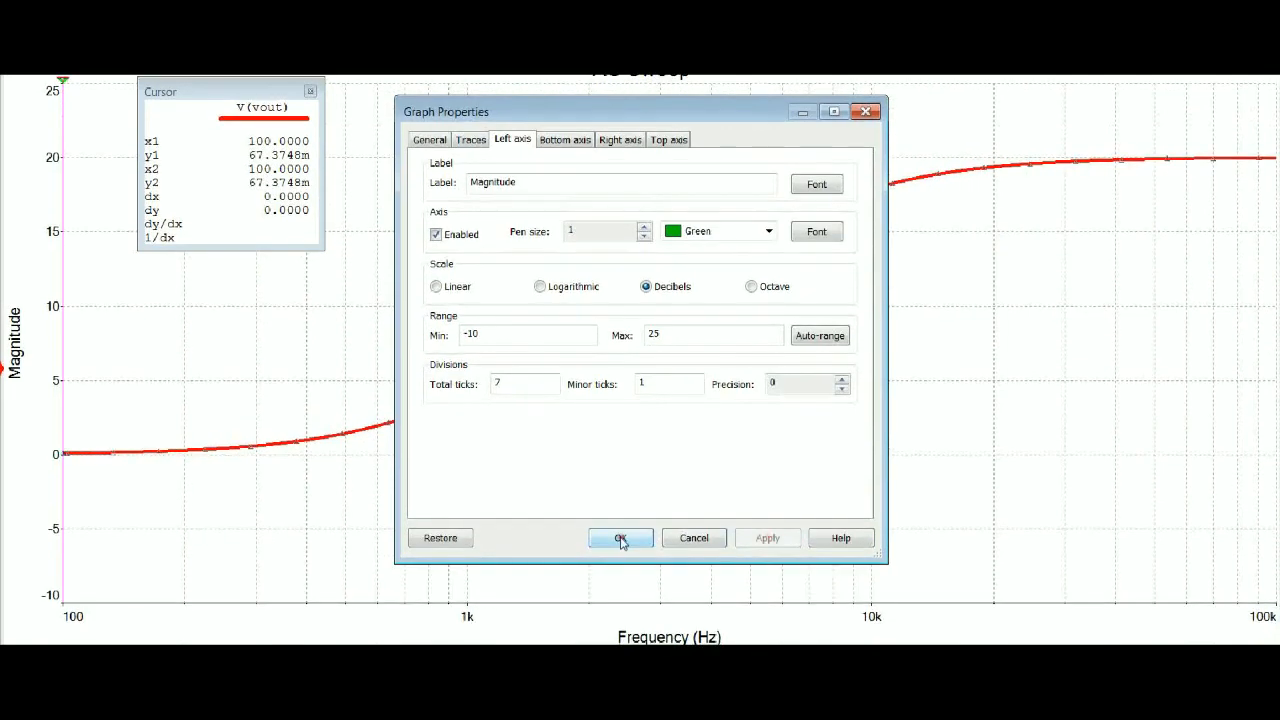
pyautogui.click(620, 539)
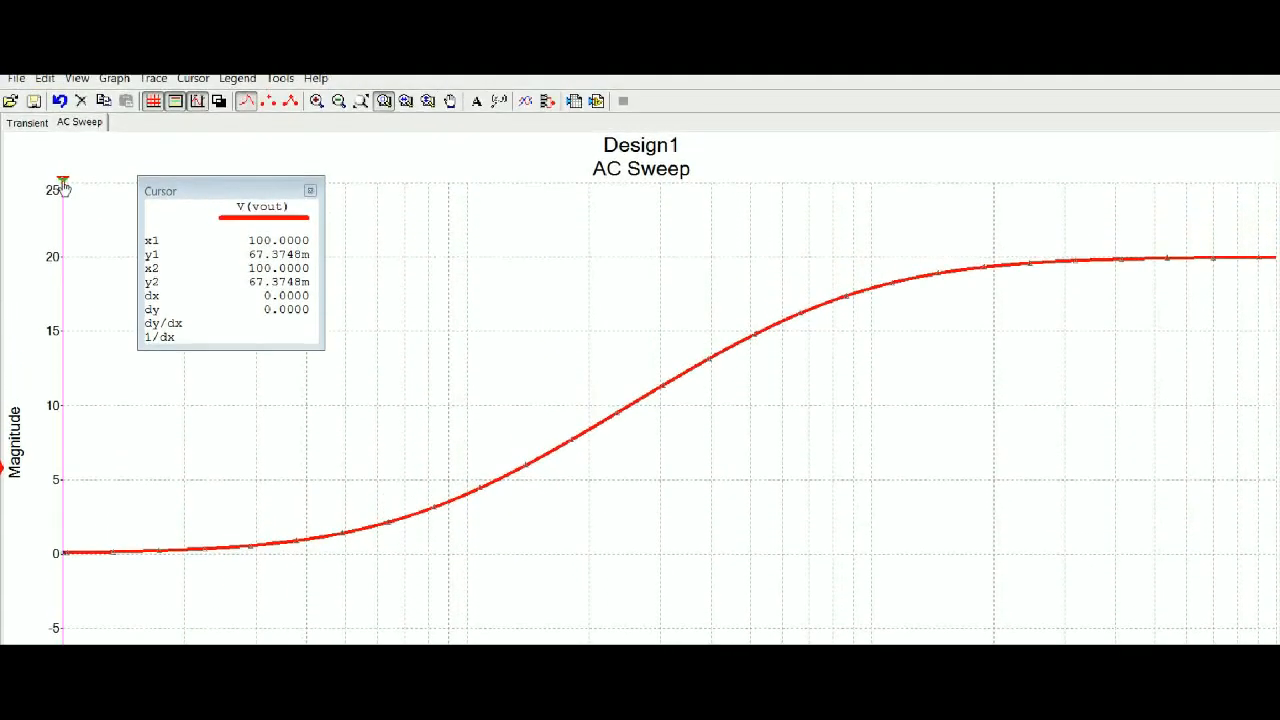
# - Measure the upper 3 dB point by placing cursor 2 at about 95.3 kHz and cursor 1 at about 7.97 kHz
pyautogui.moveTo(62, 187); pyautogui.dragTo(1266, 323)
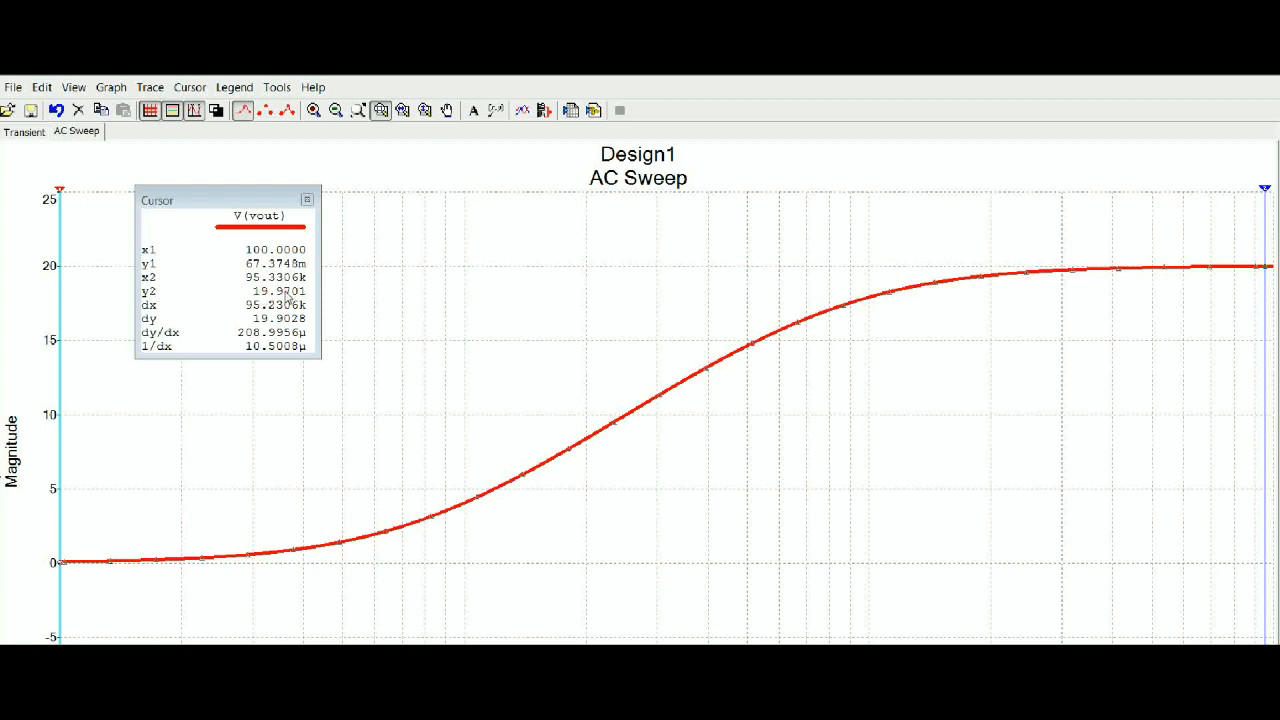
pyautogui.moveTo(65, 197)
pyautogui.mouseDown()
pyautogui.moveTo(420, 252)
pyautogui.moveTo(848, 220)
pyautogui.moveTo(831, 220)
pyautogui.mouseUp()
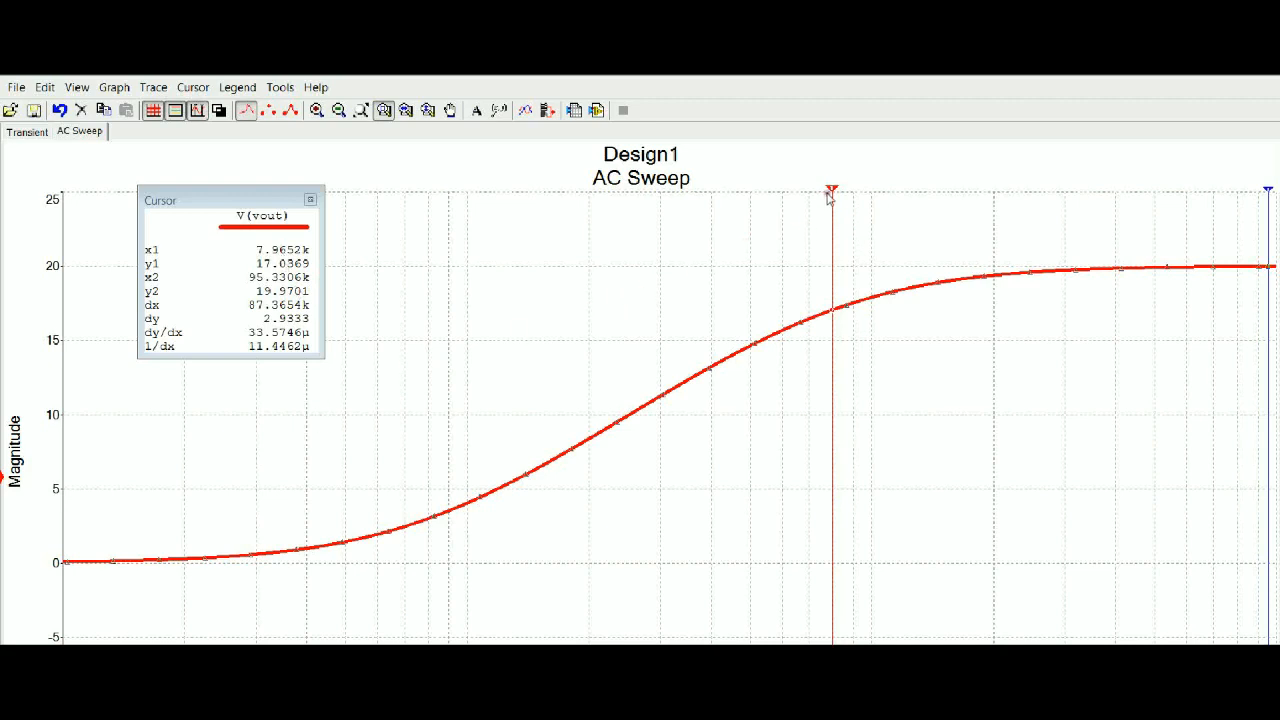
# - Measure the lower 3 dB point with cursor 1 at about 104 Hz and cursor 2 at about 806 Hz, and close the graph window
pyautogui.moveTo(831, 195); pyautogui.dragTo(70, 302)
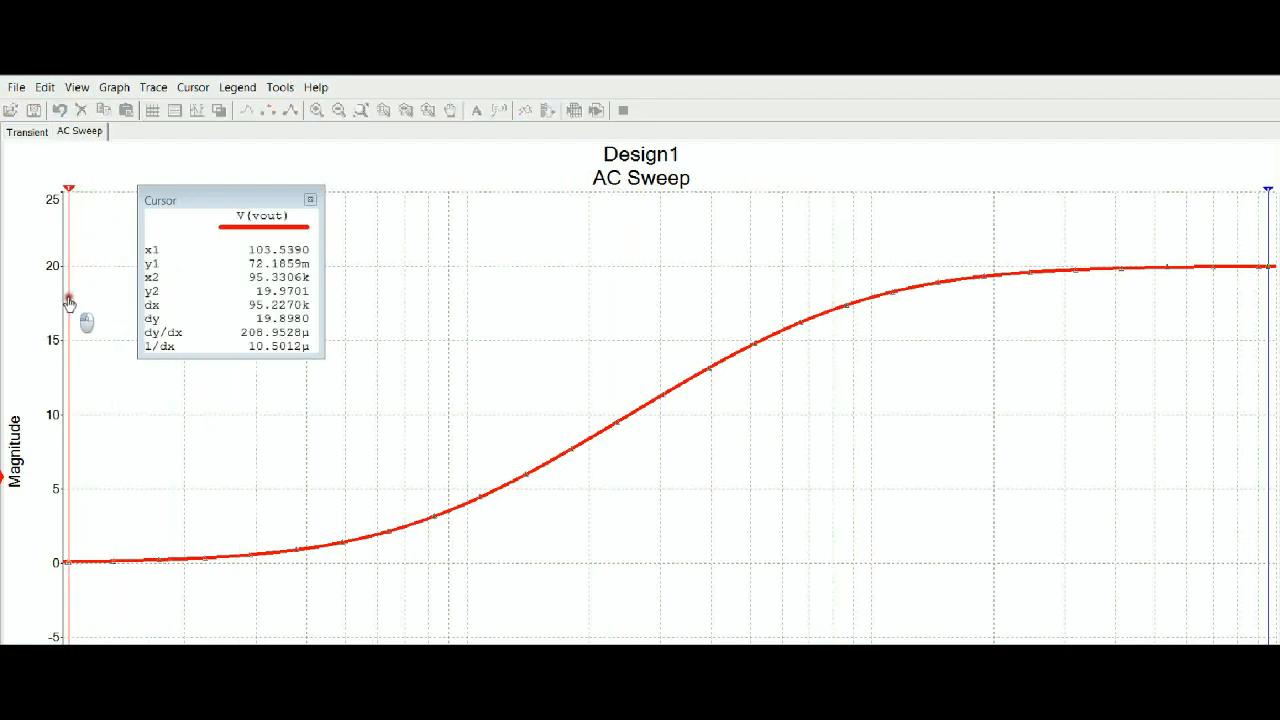
pyautogui.moveTo(1264, 190); pyautogui.dragTo(426, 290)
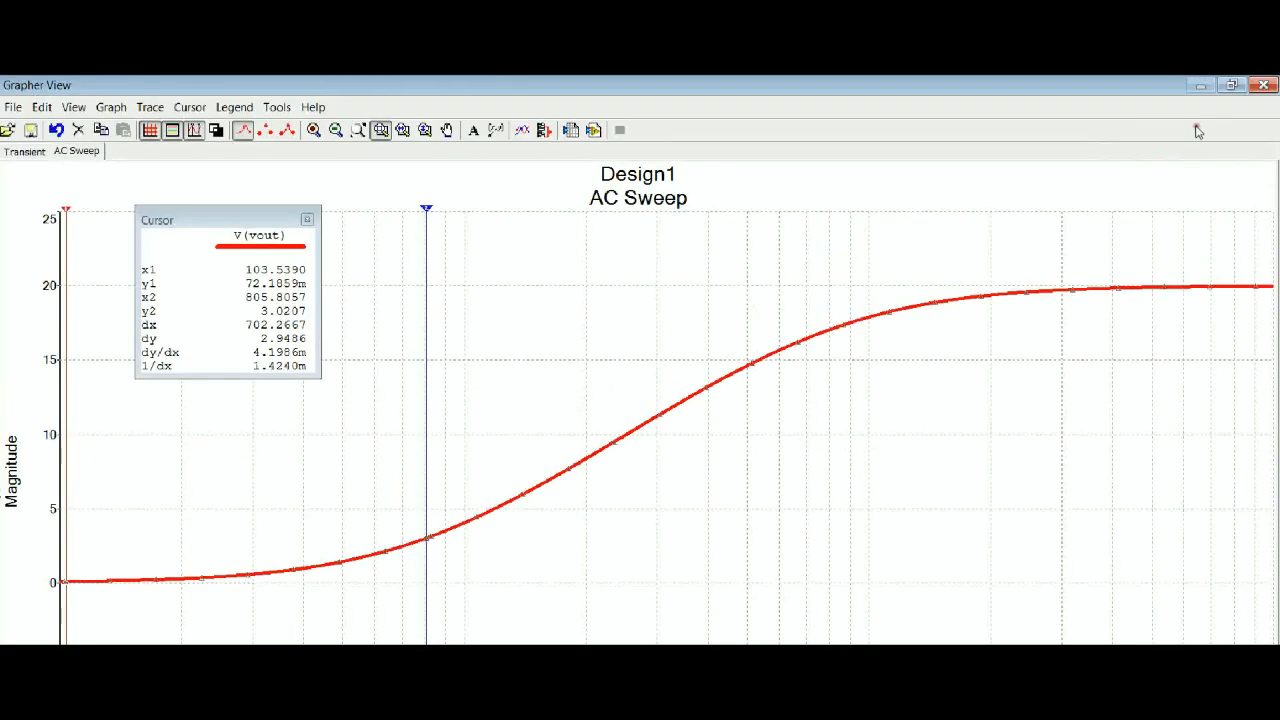
pyautogui.click(1261, 85)
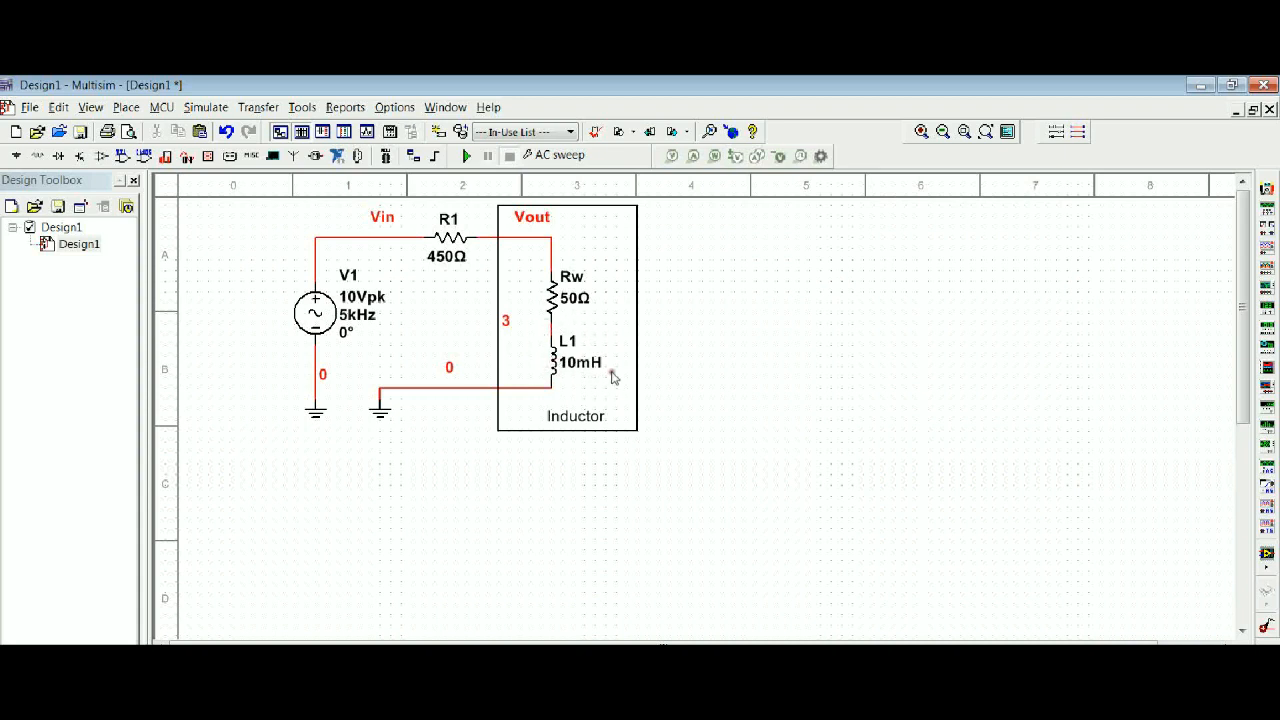
# - Delete the wire between Rw and L1 and rewire the two components directly to each other
pyautogui.click(550, 328)
pyautogui.press('Delete')
pyautogui.click(552, 322)
pyautogui.click(551, 333)
# - Open the AC sweep analysis settings and remove V(vout) from the selected output variables
pyautogui.click(258, 108)
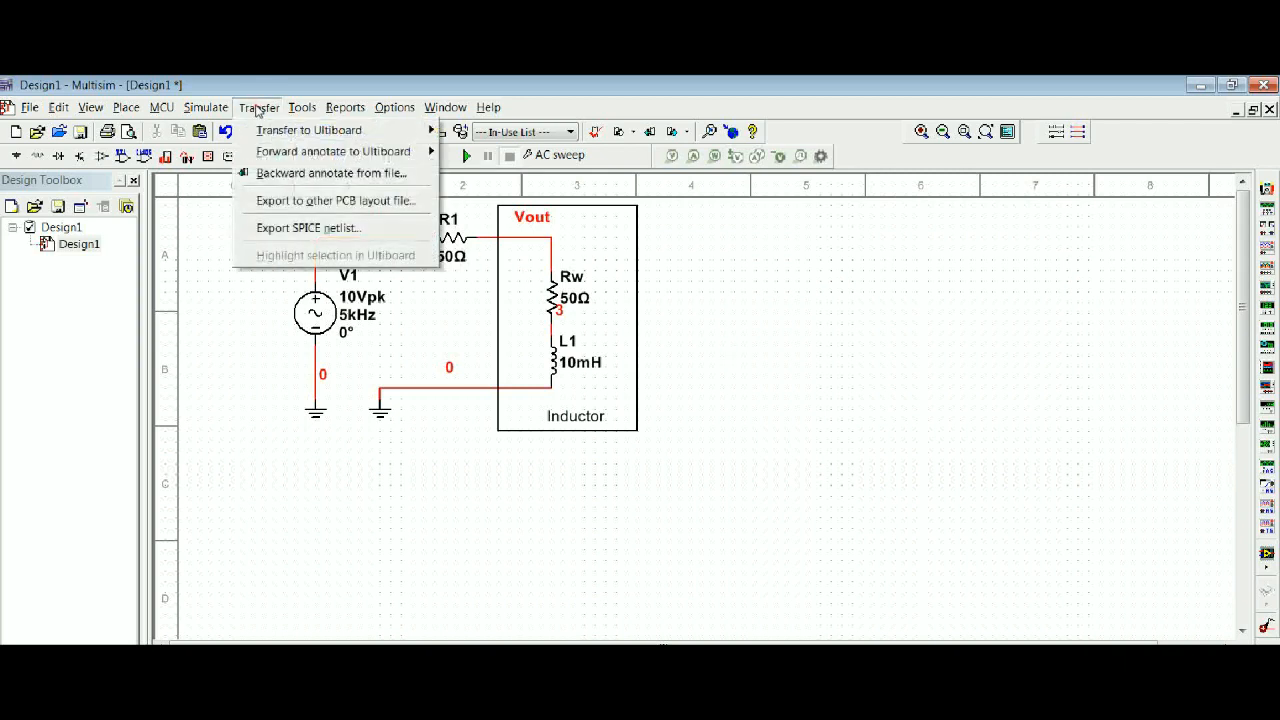
pyautogui.click(258, 108)
pyautogui.click(205, 107)
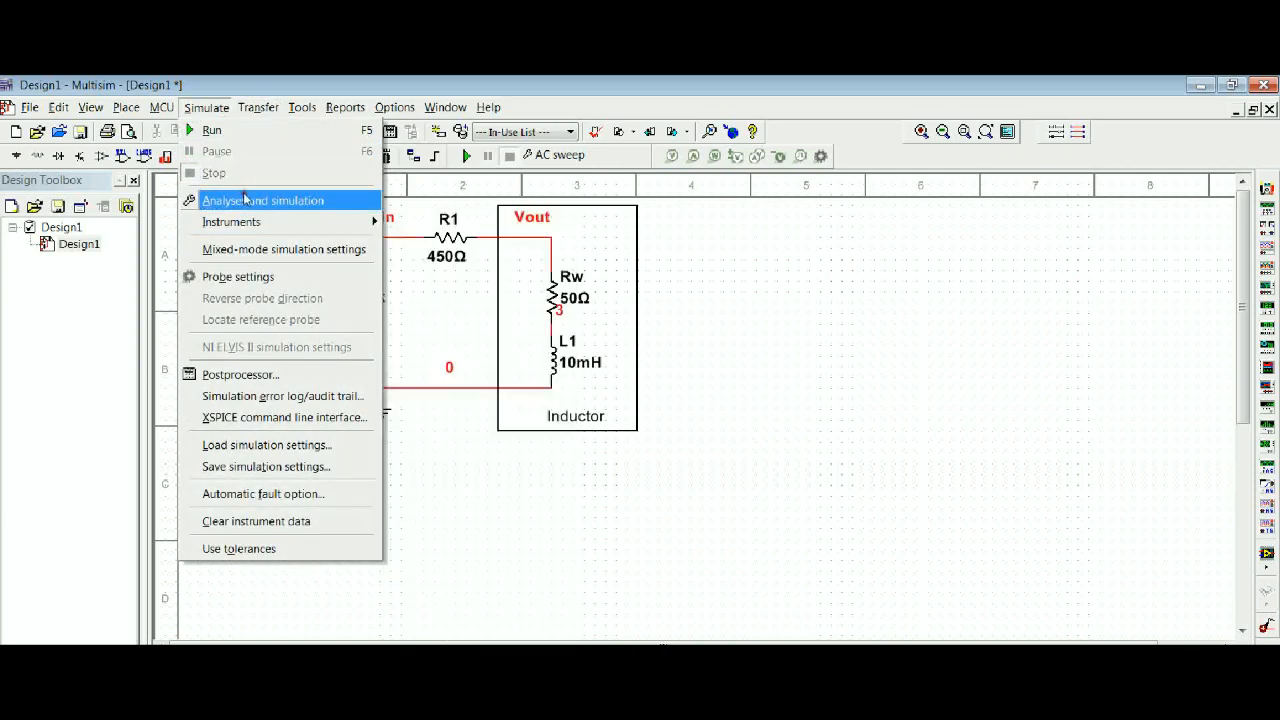
pyautogui.click(245, 199)
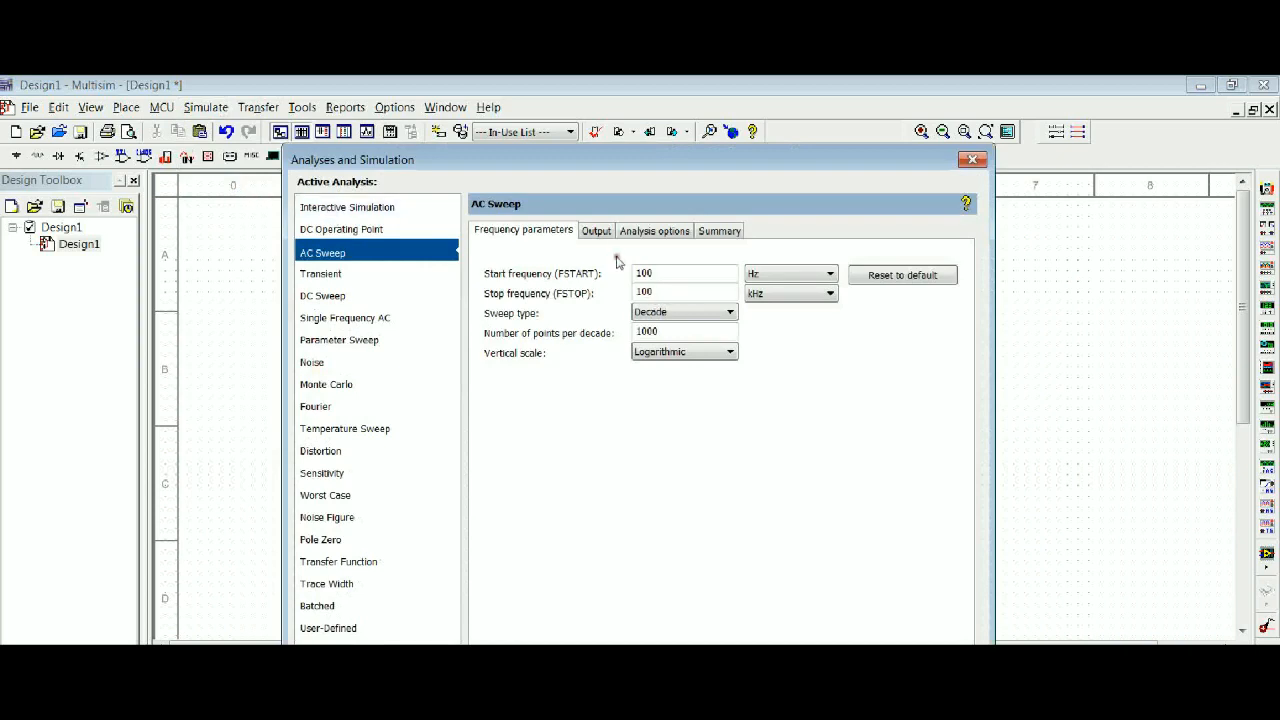
pyautogui.click(598, 231)
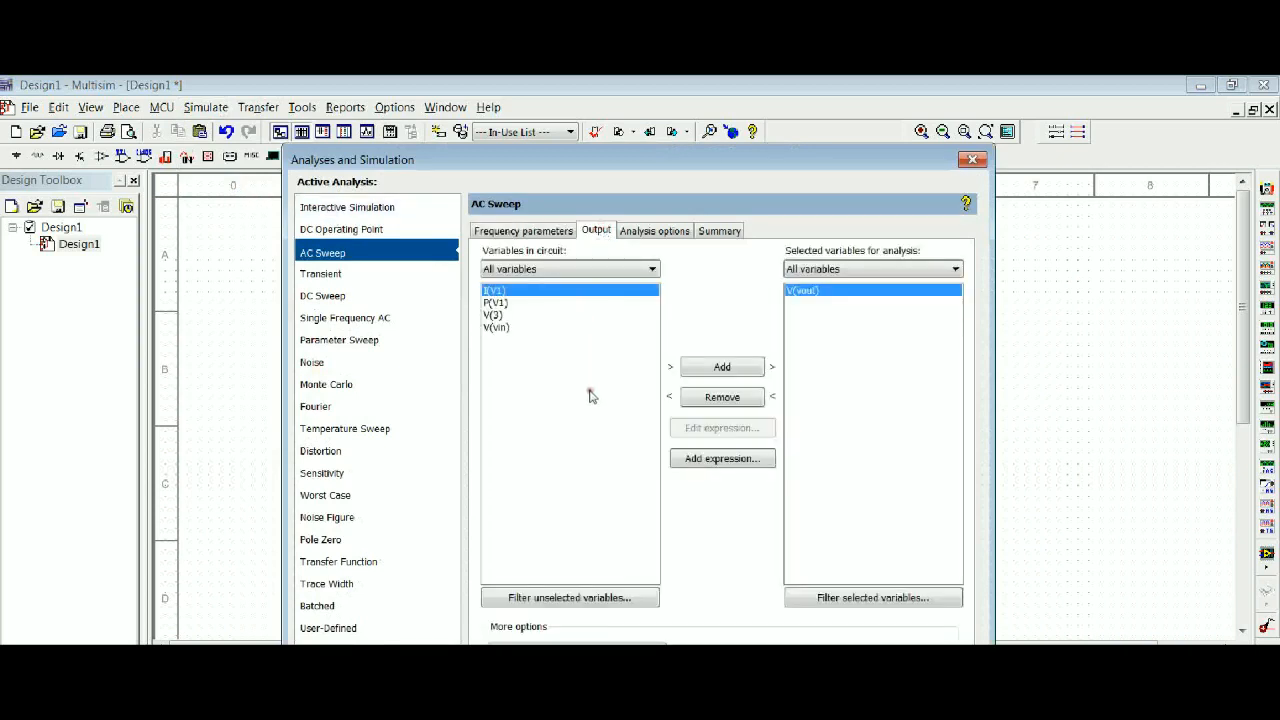
pyautogui.click(738, 397)
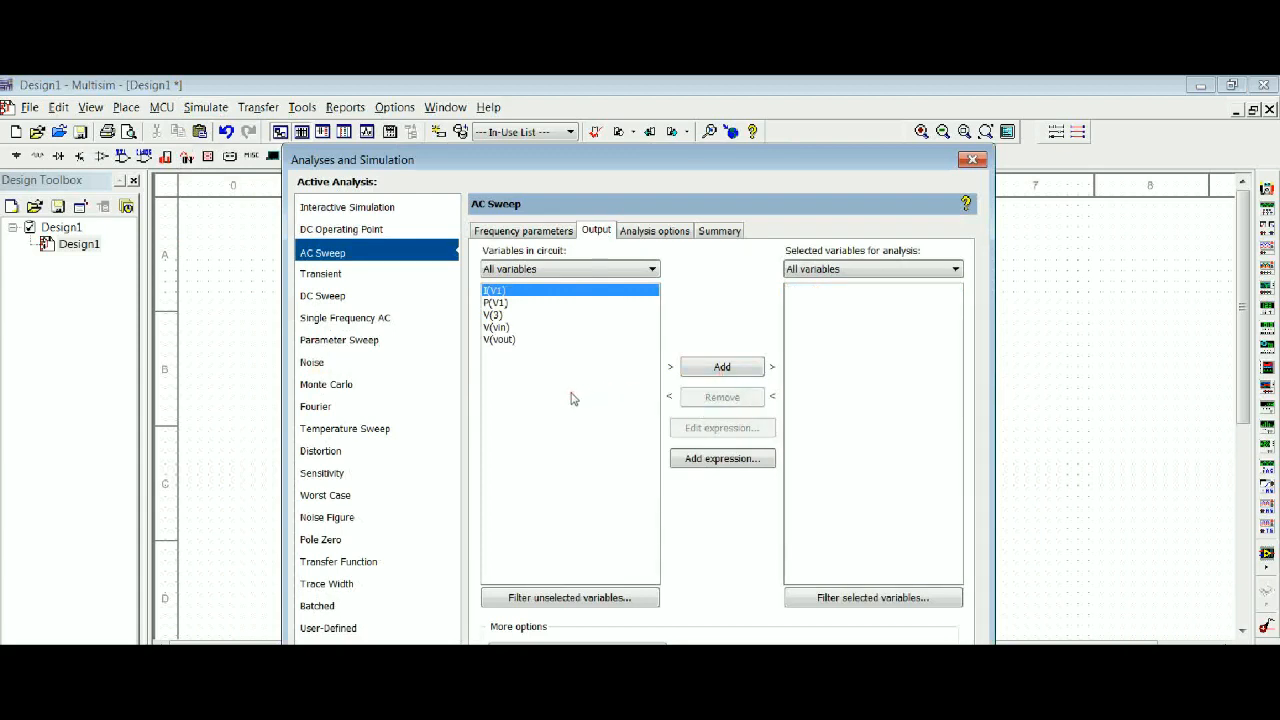
# - Add the output expression V(vout)/V(vin) to the AC sweep and run the analysis
pyautogui.click(714, 460)
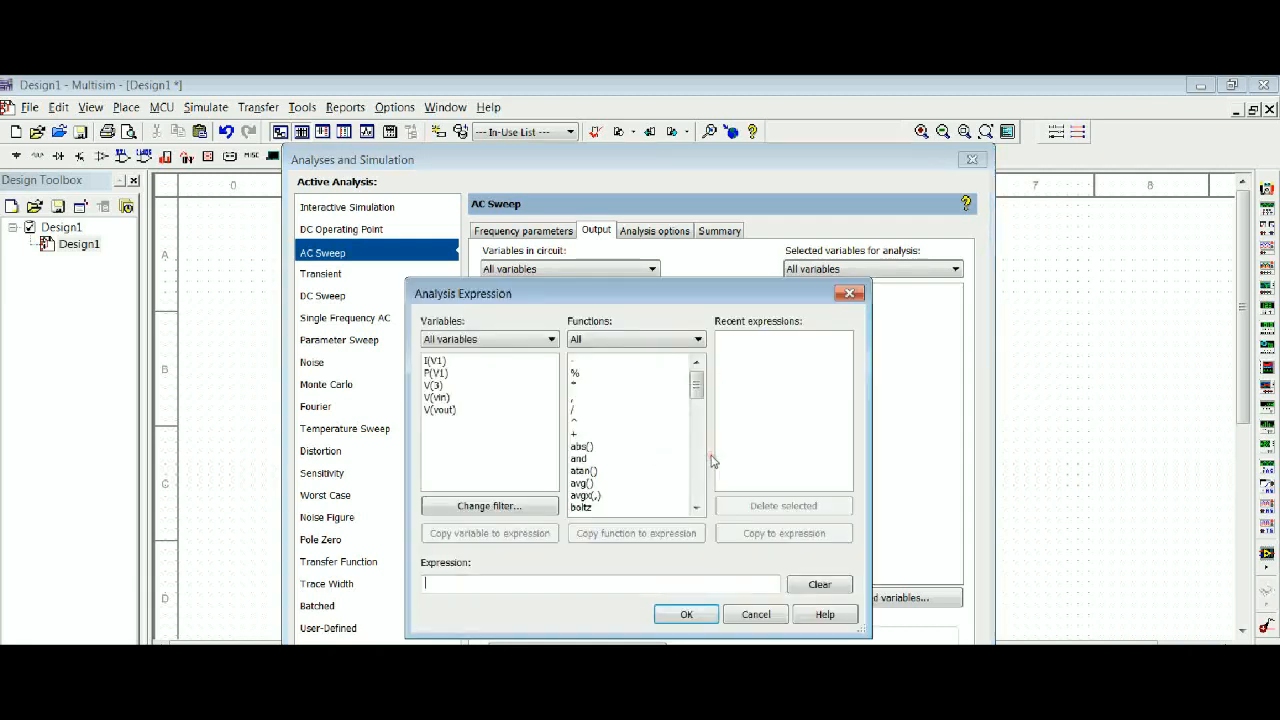
pyautogui.click(445, 410)
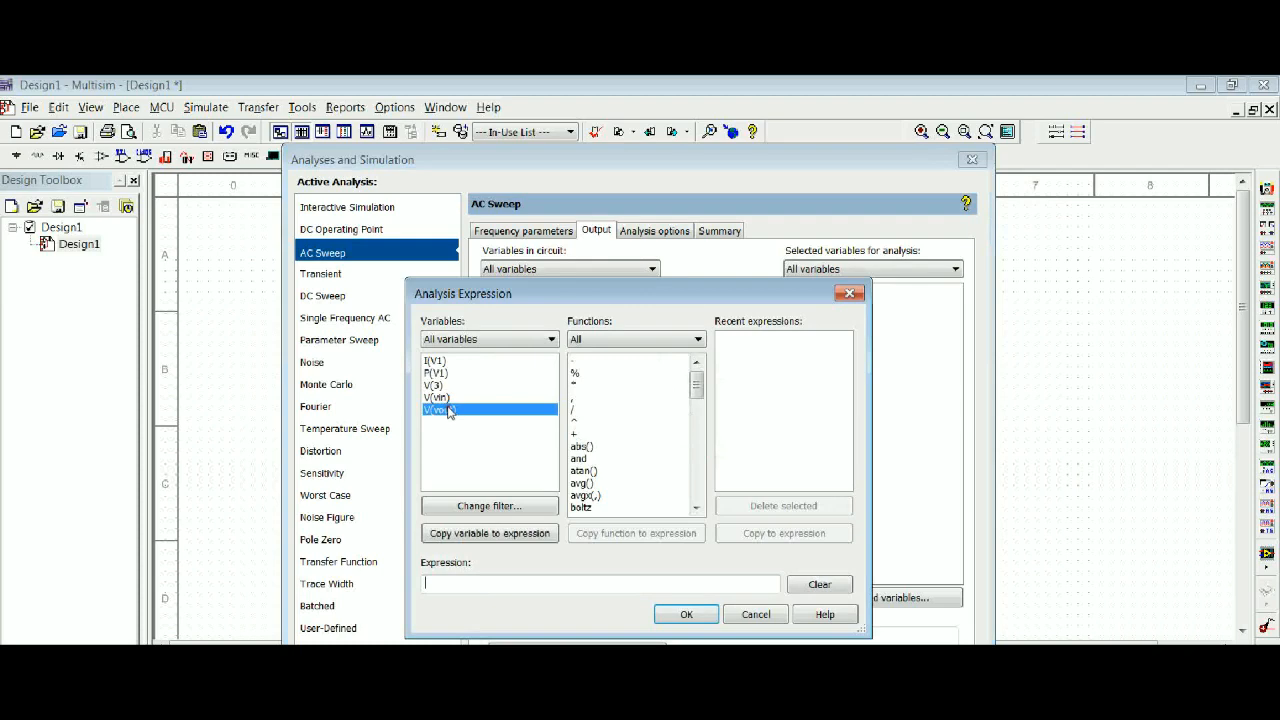
pyautogui.click(494, 534)
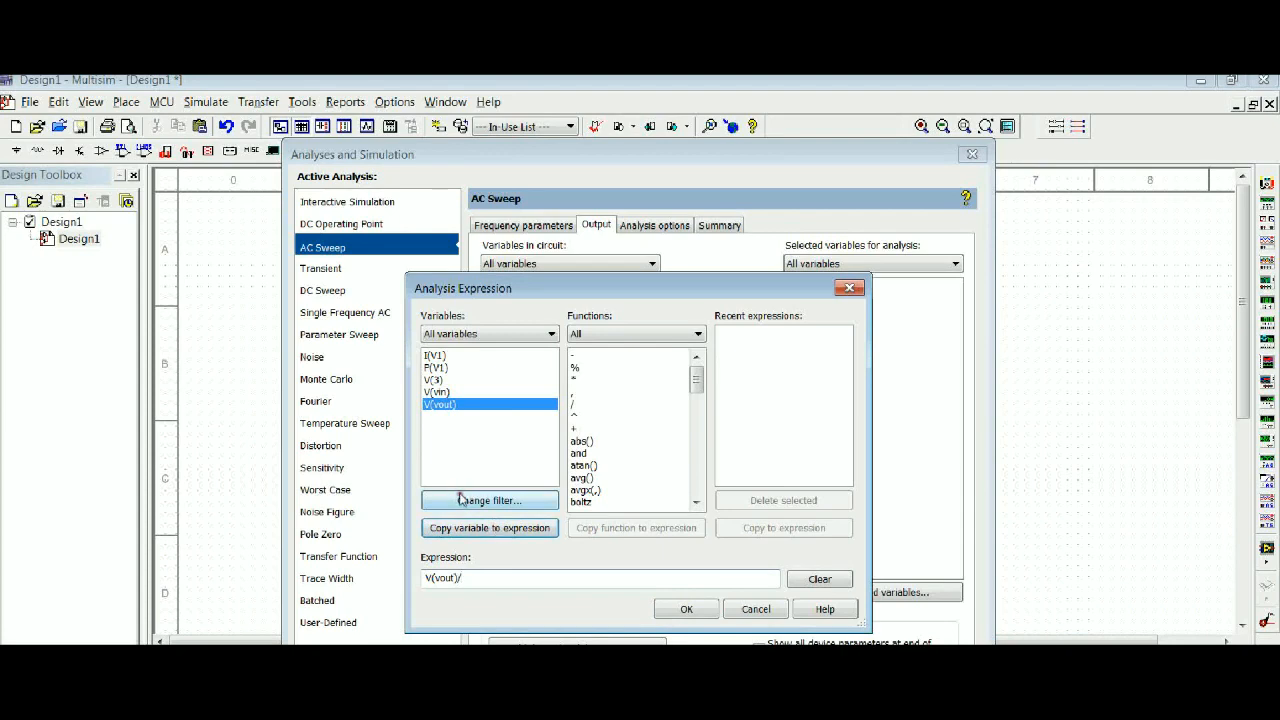
pyautogui.click(440, 392)
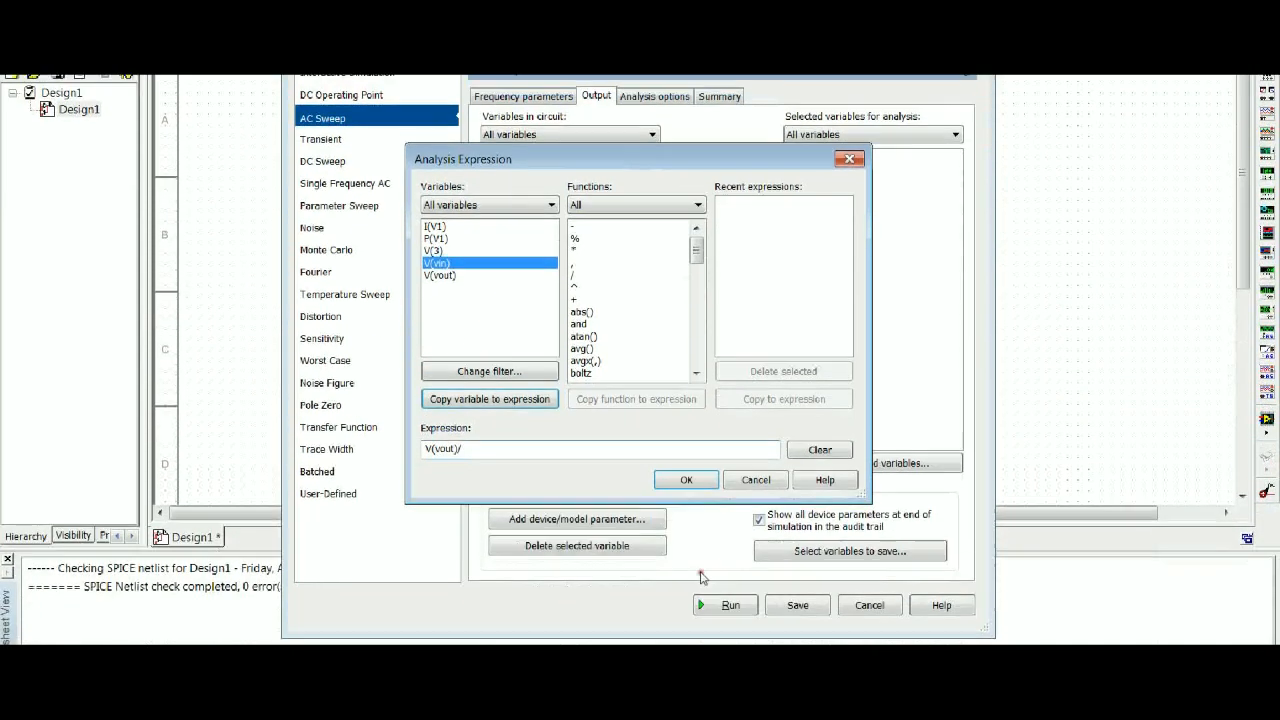
pyautogui.click(517, 528)
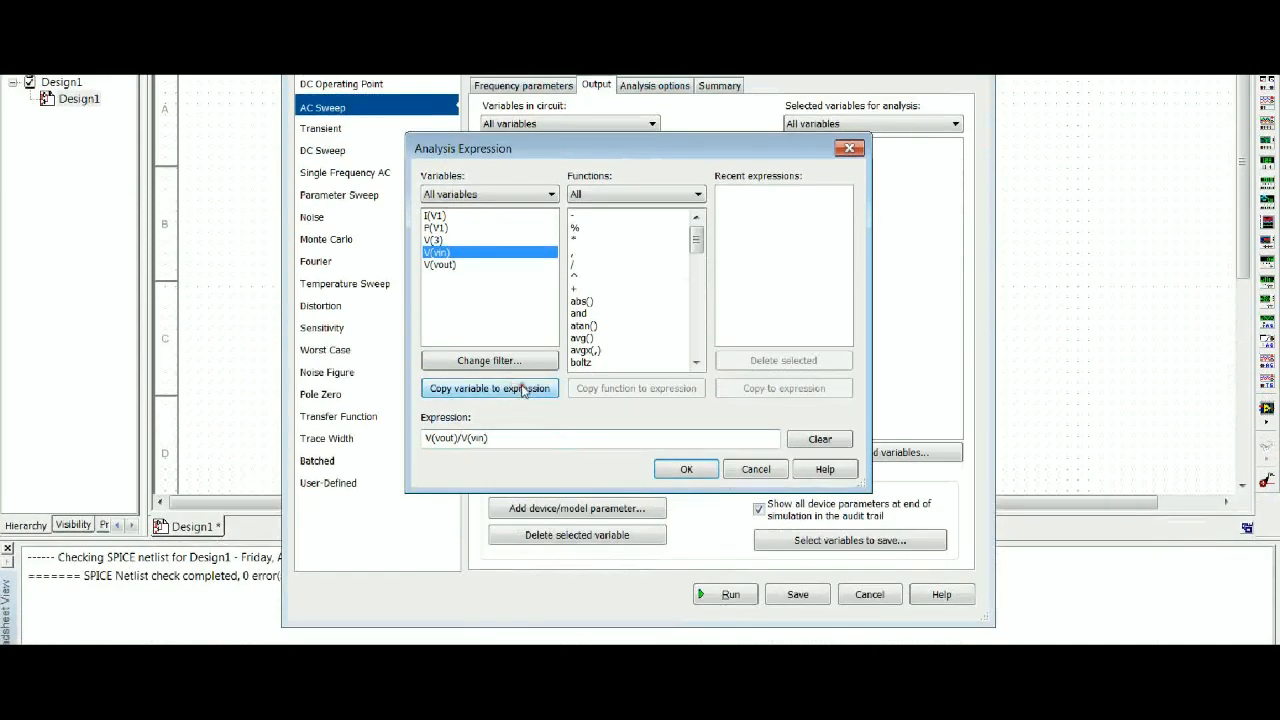
pyautogui.click(686, 470)
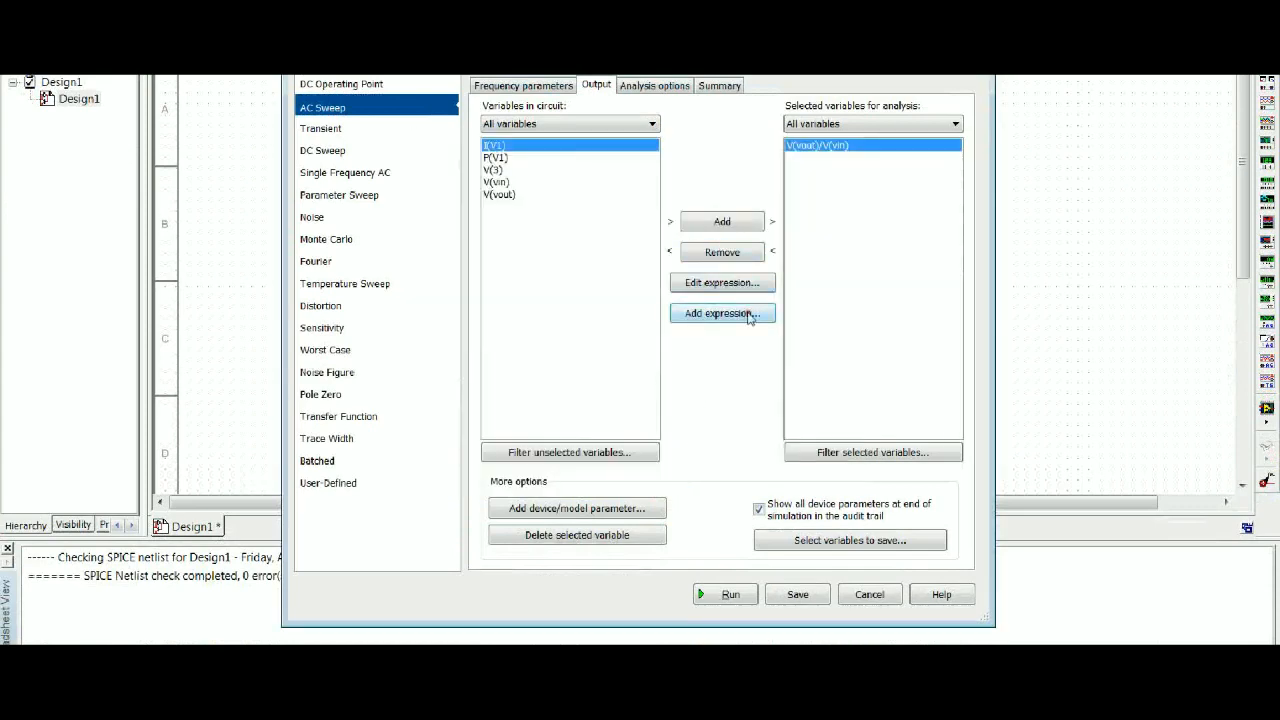
pyautogui.click(724, 594)
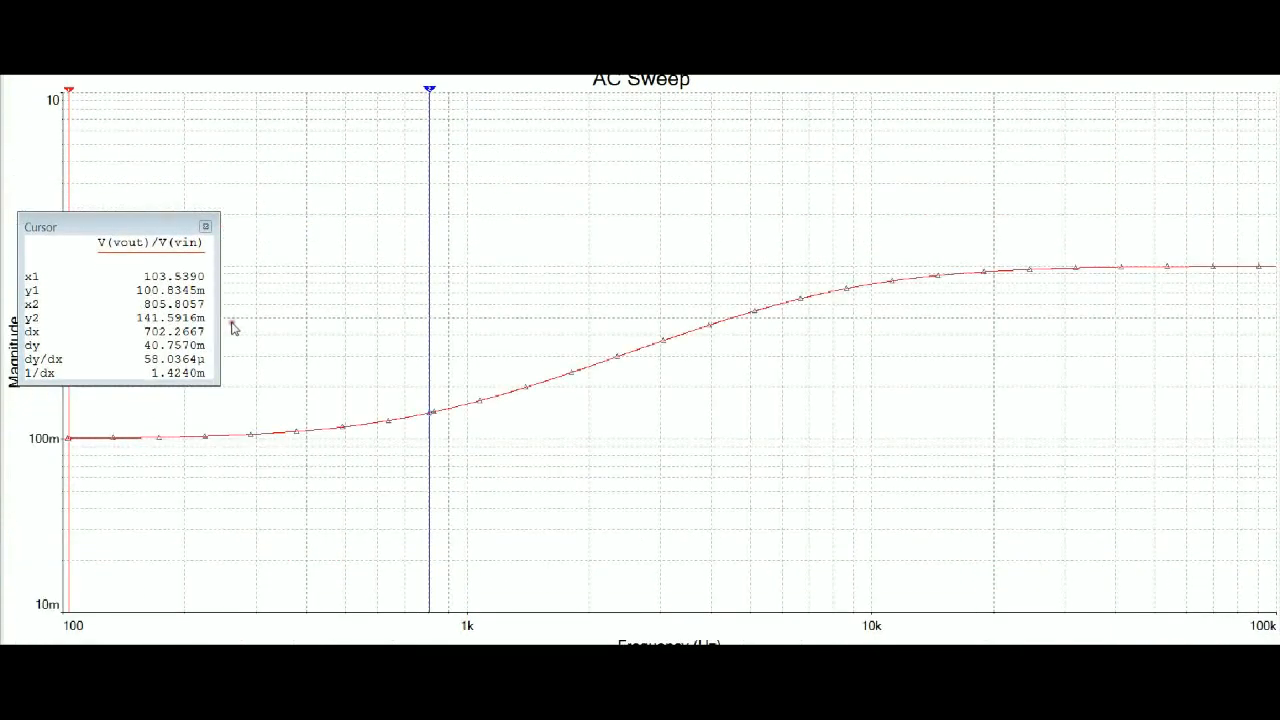
# - Thicken the V(vout)/V(vin) magnitude trace and move the cursor readout away from the Magnitude axis label
pyautogui.rightClick(559, 377)
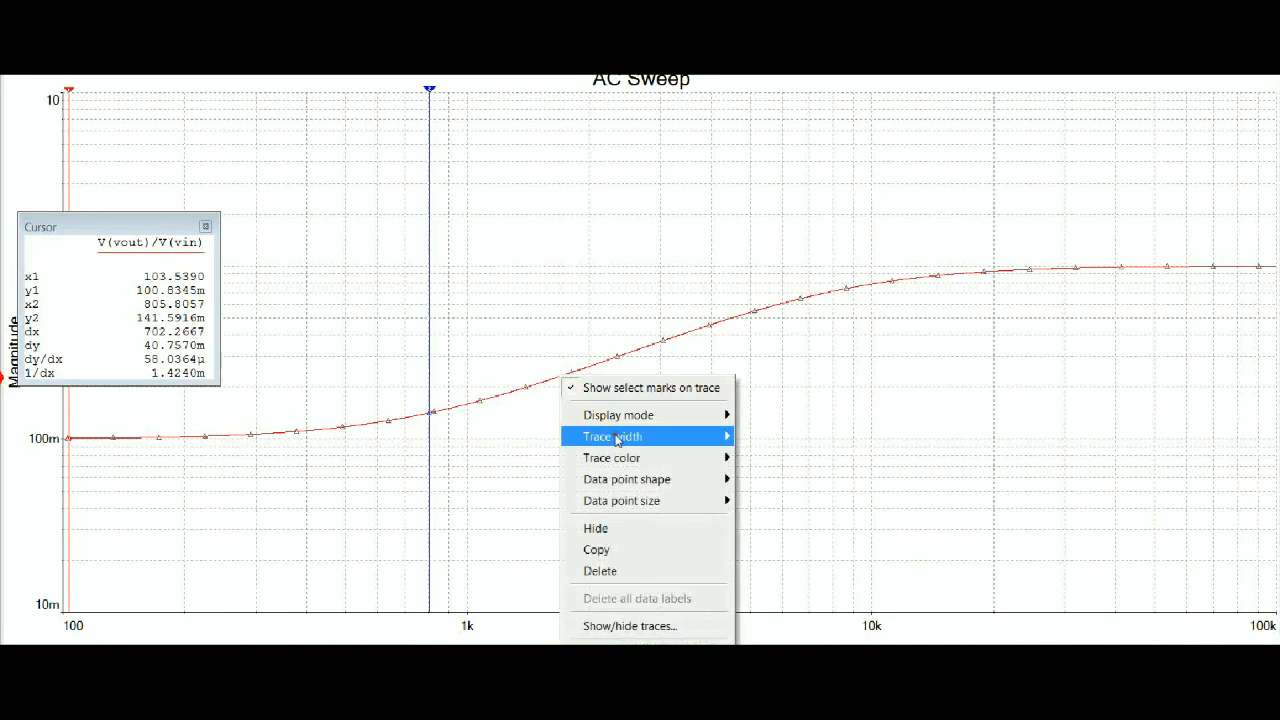
pyautogui.moveTo(618, 438)
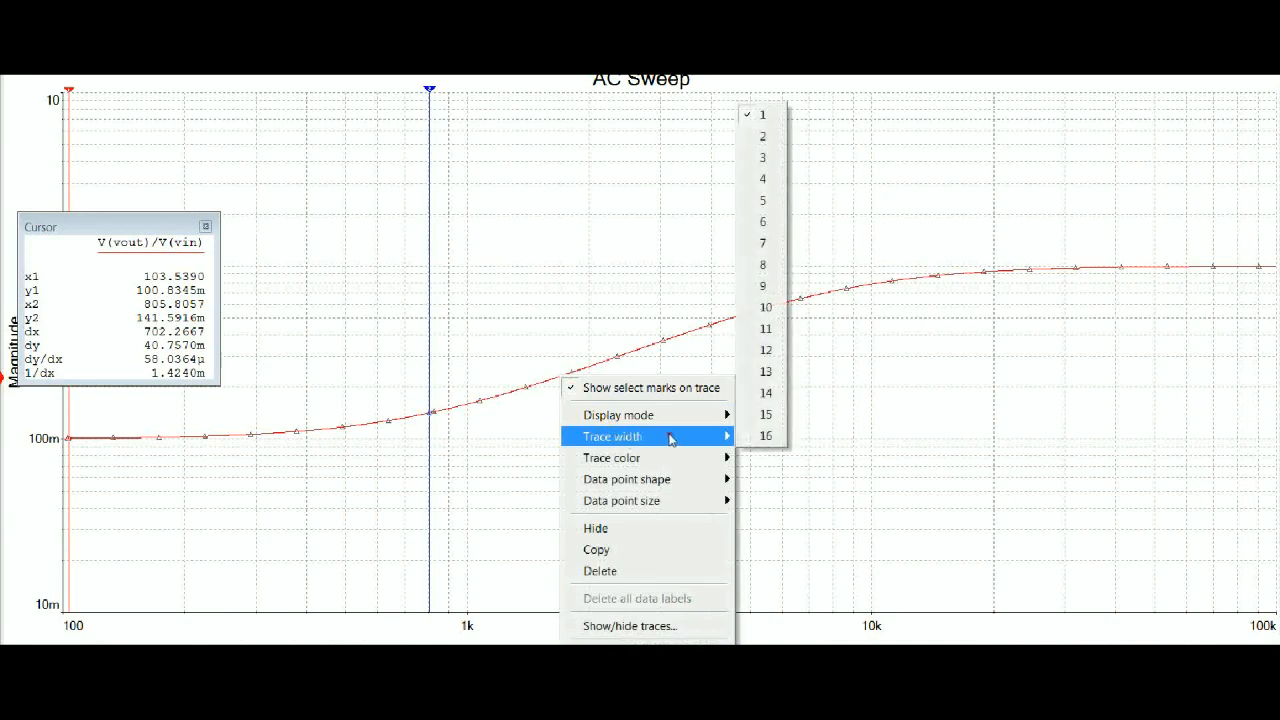
pyautogui.click(775, 186)
pyautogui.moveTo(146, 231); pyautogui.dragTo(251, 184)
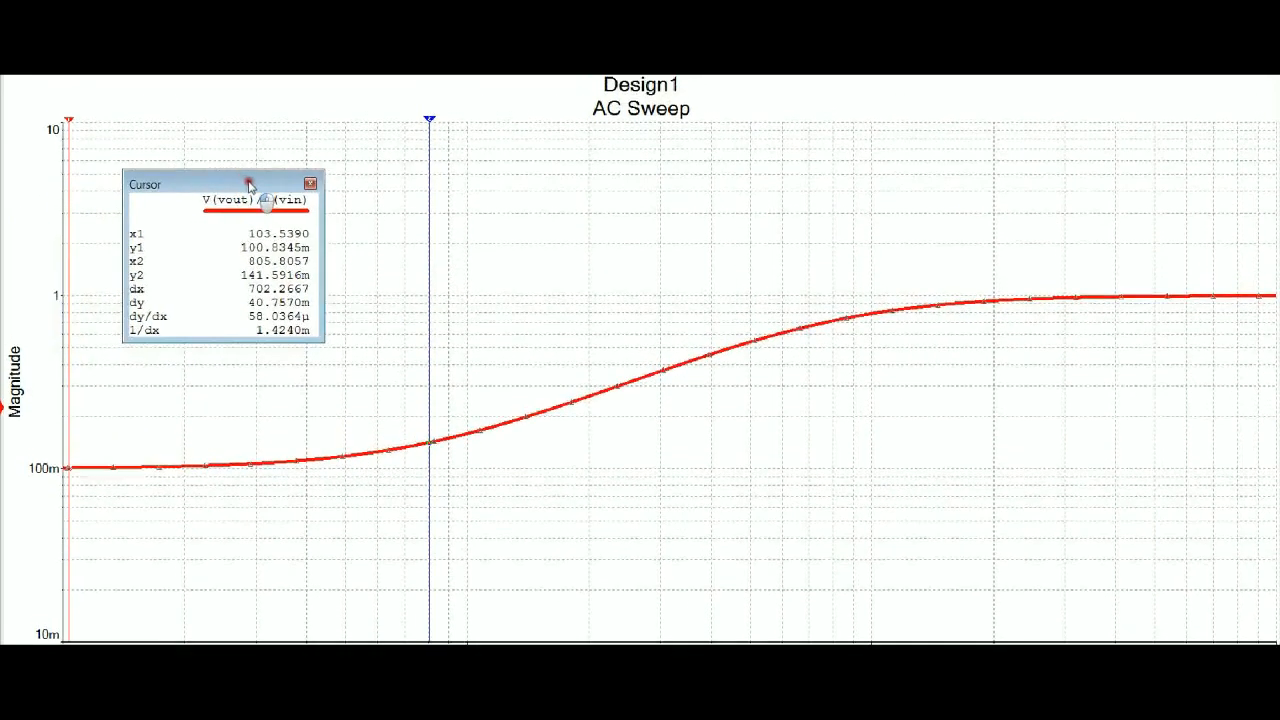
# - Set the scale of the Magnitude axis of the V(vout)/V(vin) graph to decibels
pyautogui.click(39, 378)
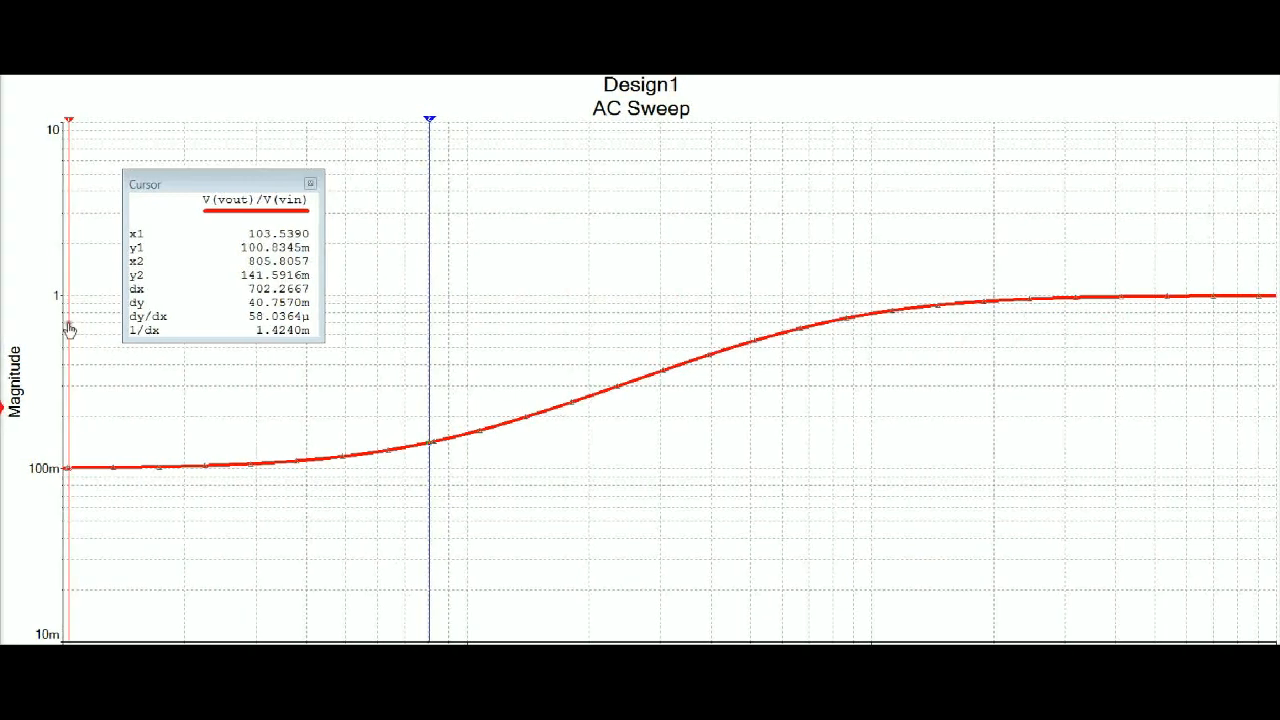
pyautogui.rightClick(14, 375)
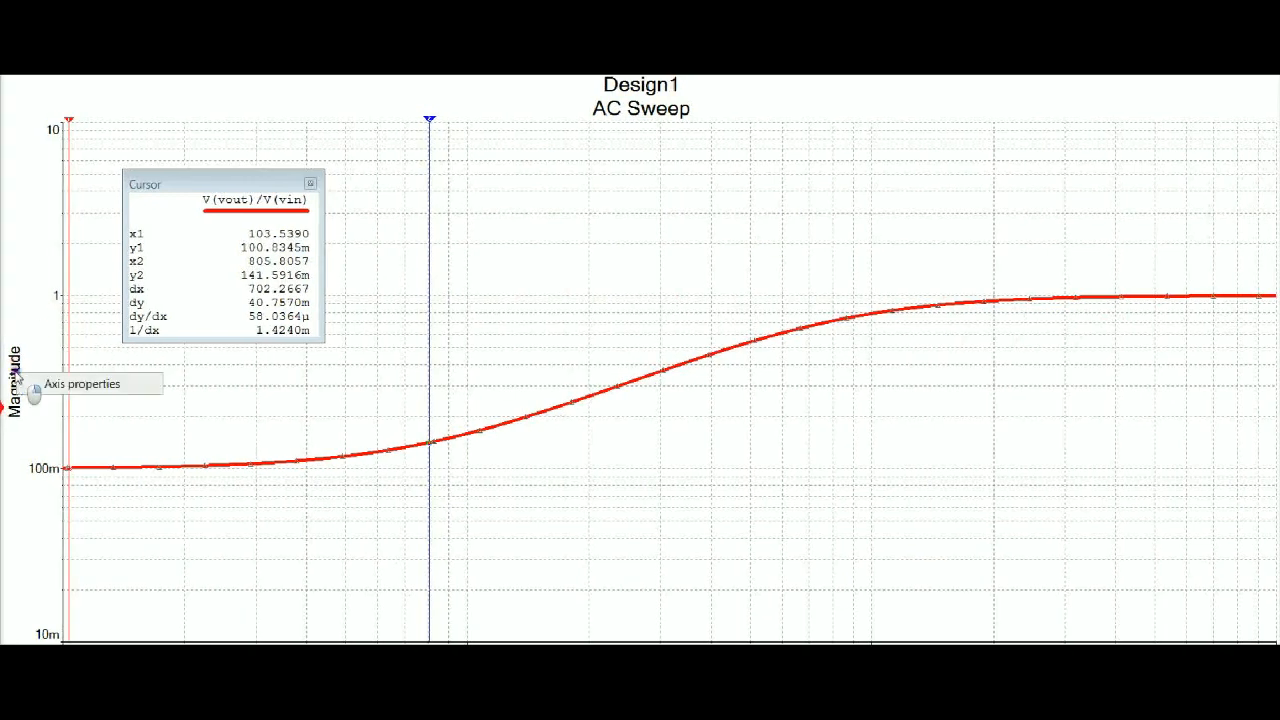
pyautogui.click(84, 384)
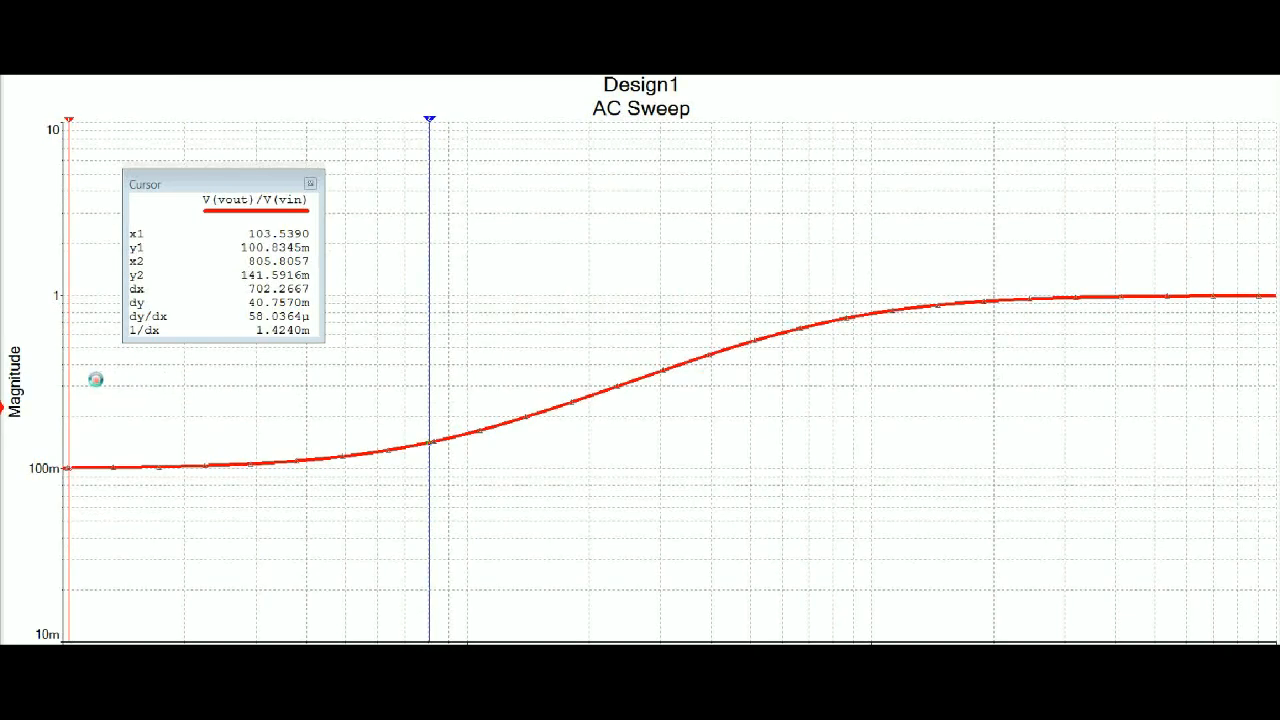
pyautogui.click(647, 326)
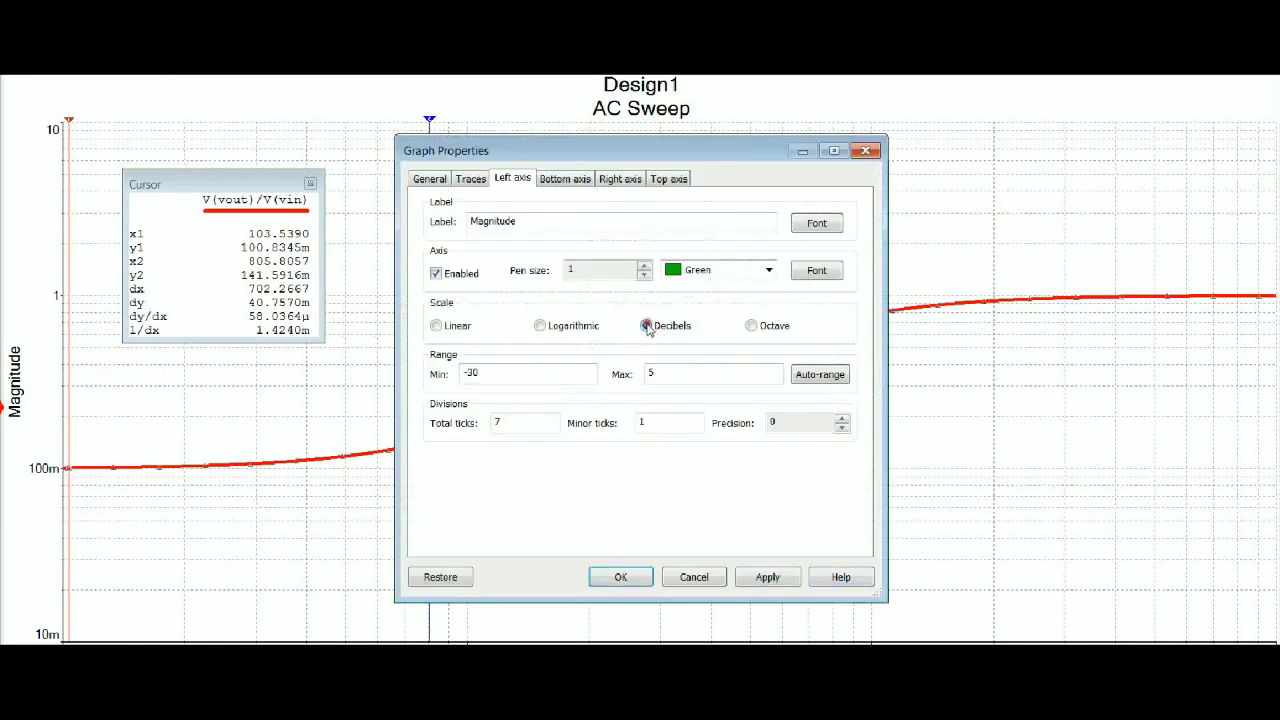
pyautogui.click(620, 577)
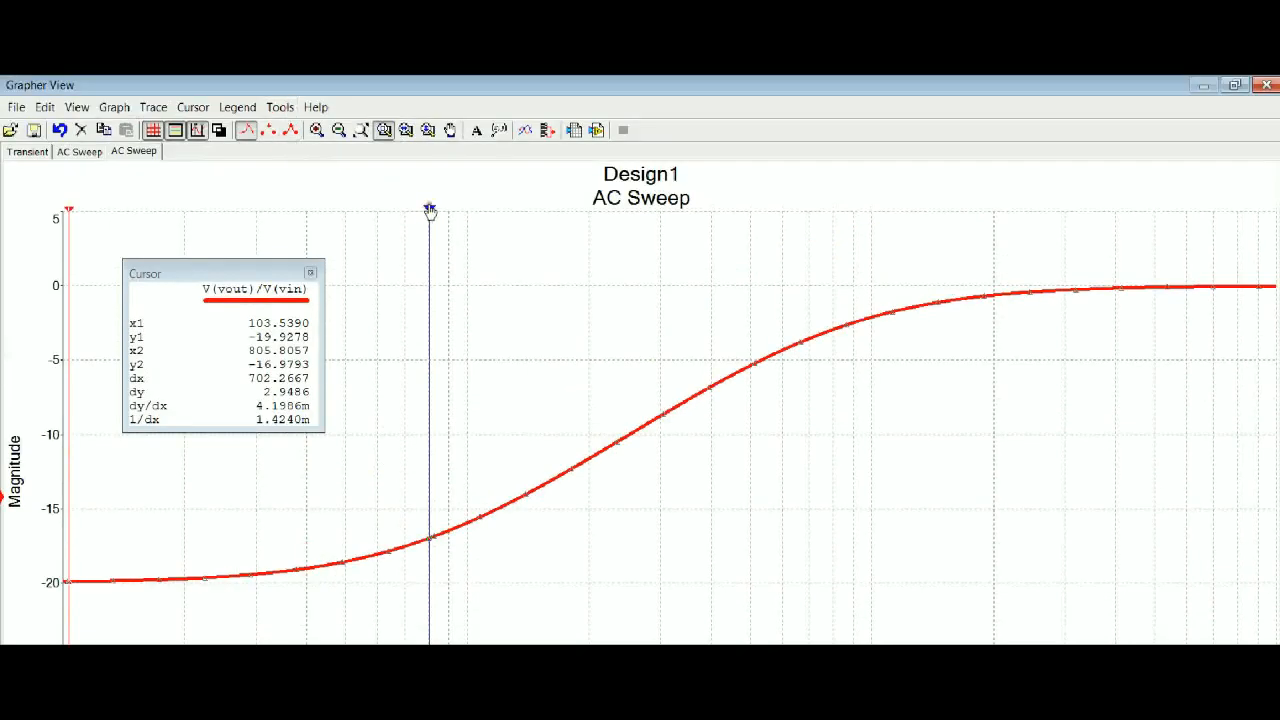
# - Measure the upper 3 dB point with cursors at 100 kHz and about 7.9 kHz, and the lower one with cursors at about 102 Hz and 792 Hz
pyautogui.moveTo(429, 80); pyautogui.dragTo(725, 122)
pyautogui.moveTo(725, 251); pyautogui.dragTo(1274, 263)
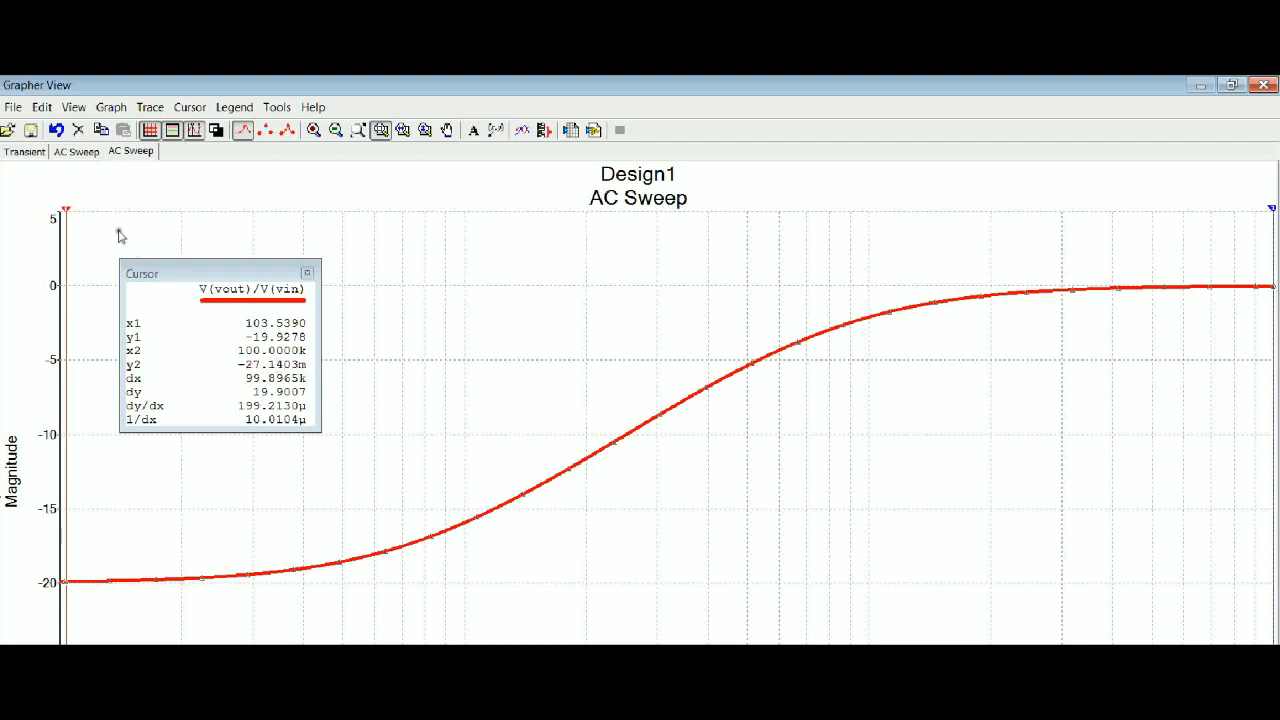
pyautogui.moveTo(67, 216); pyautogui.dragTo(831, 298)
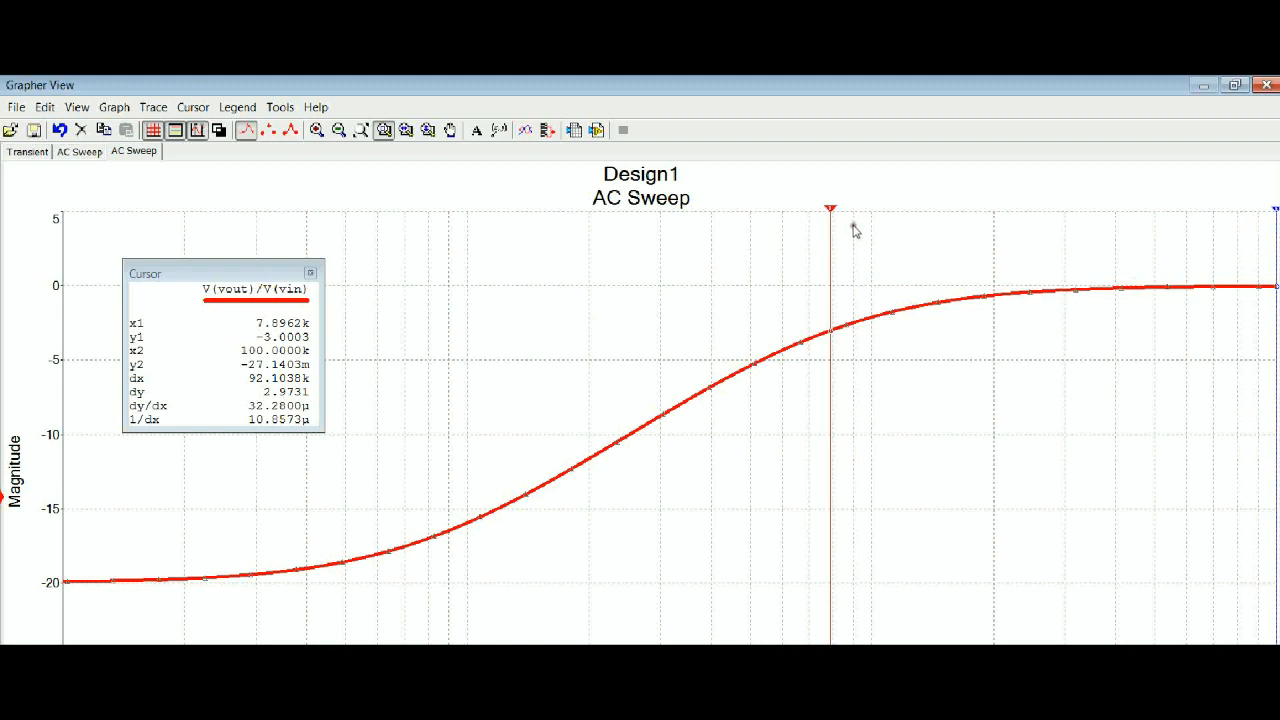
pyautogui.moveTo(830, 212); pyautogui.dragTo(66, 340)
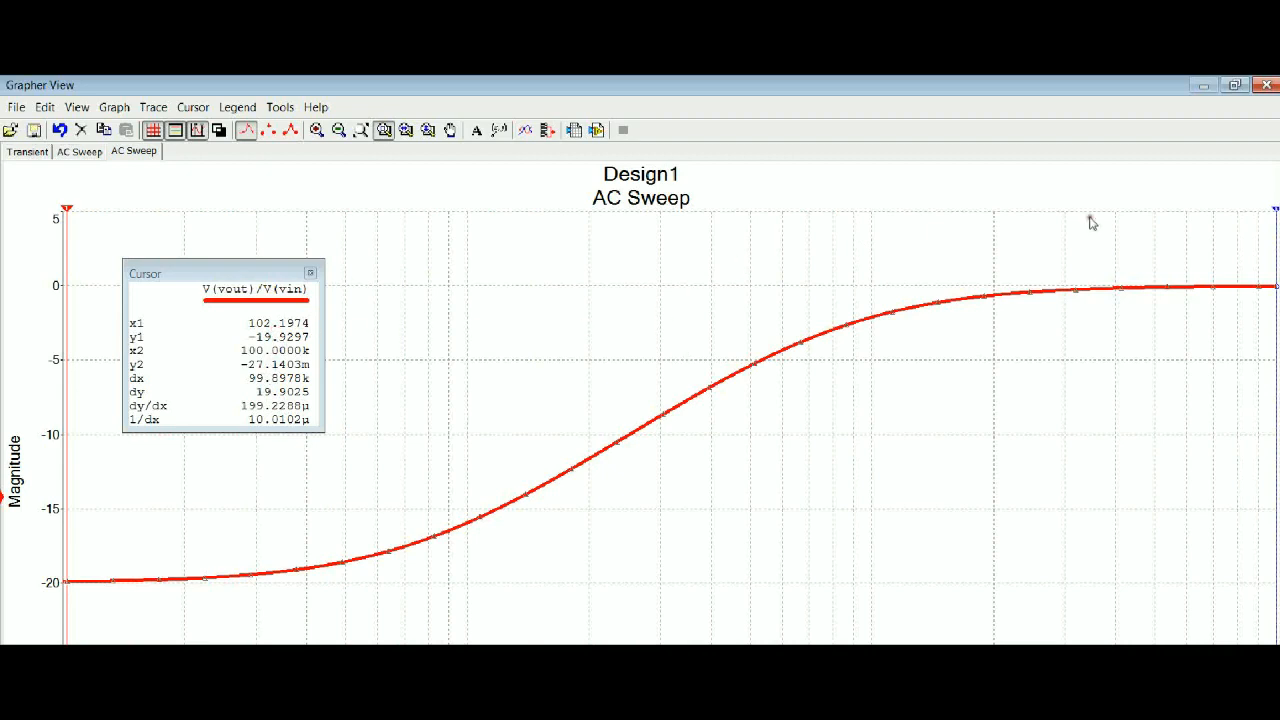
pyautogui.moveTo(1268, 214); pyautogui.dragTo(423, 244)
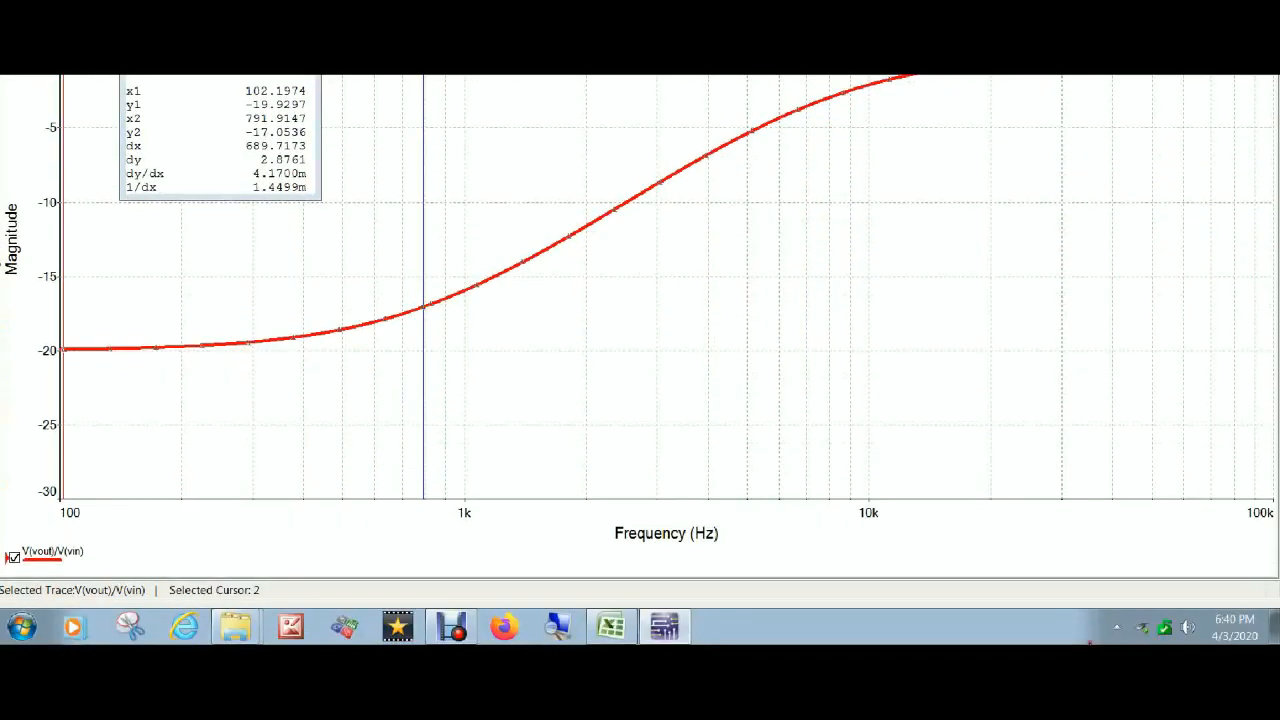
# - Close the graph window and exit the program without saving the changes to Design1
pyautogui.click(1265, 79)
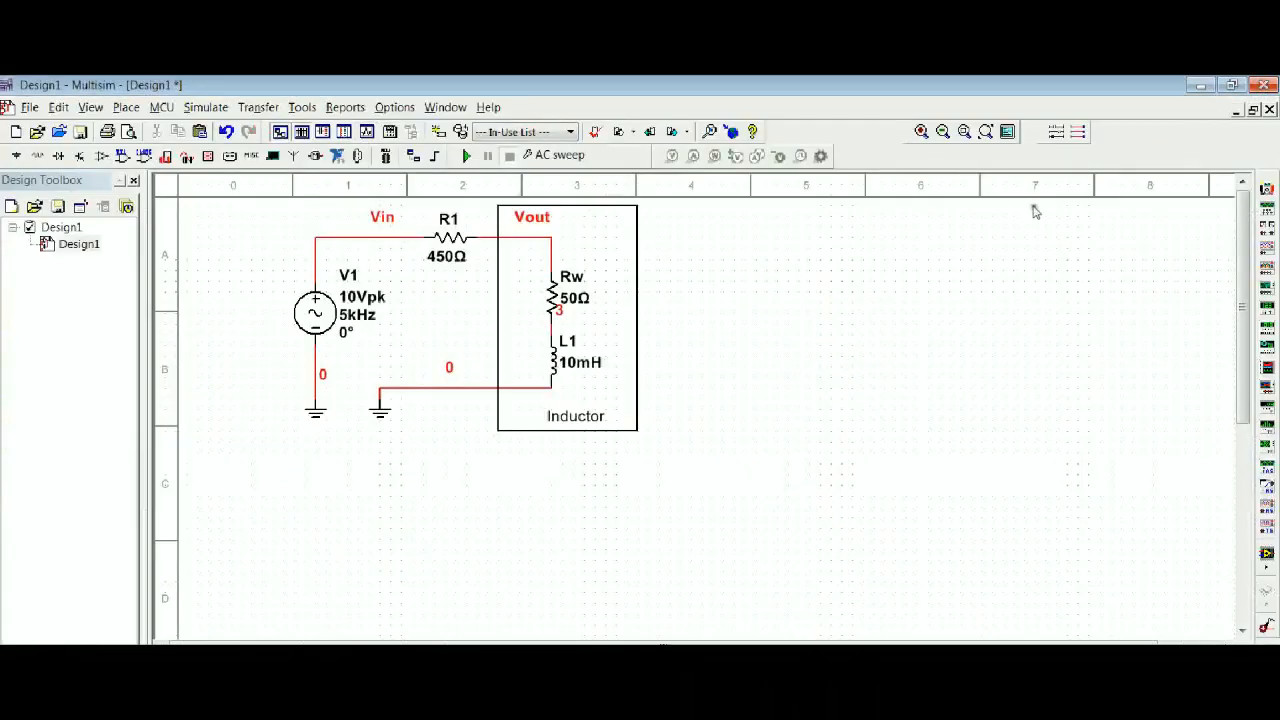
pyautogui.click(1265, 85)
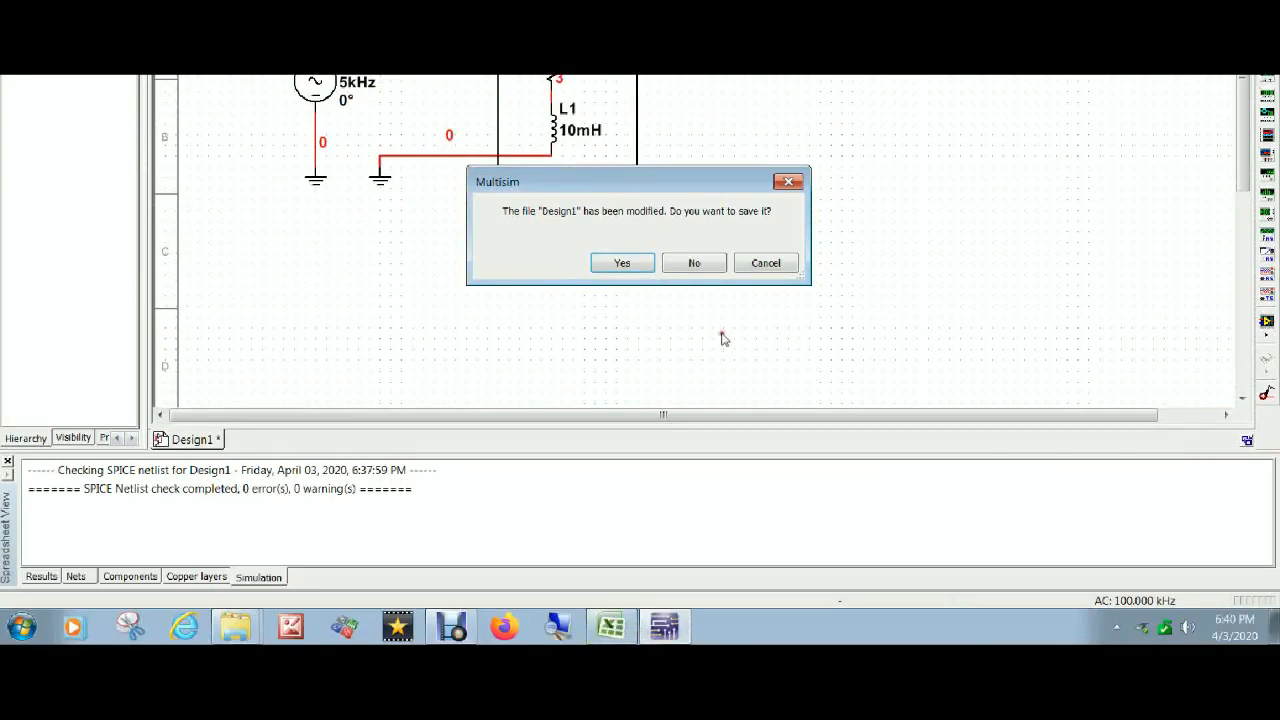
pyautogui.click(692, 265)
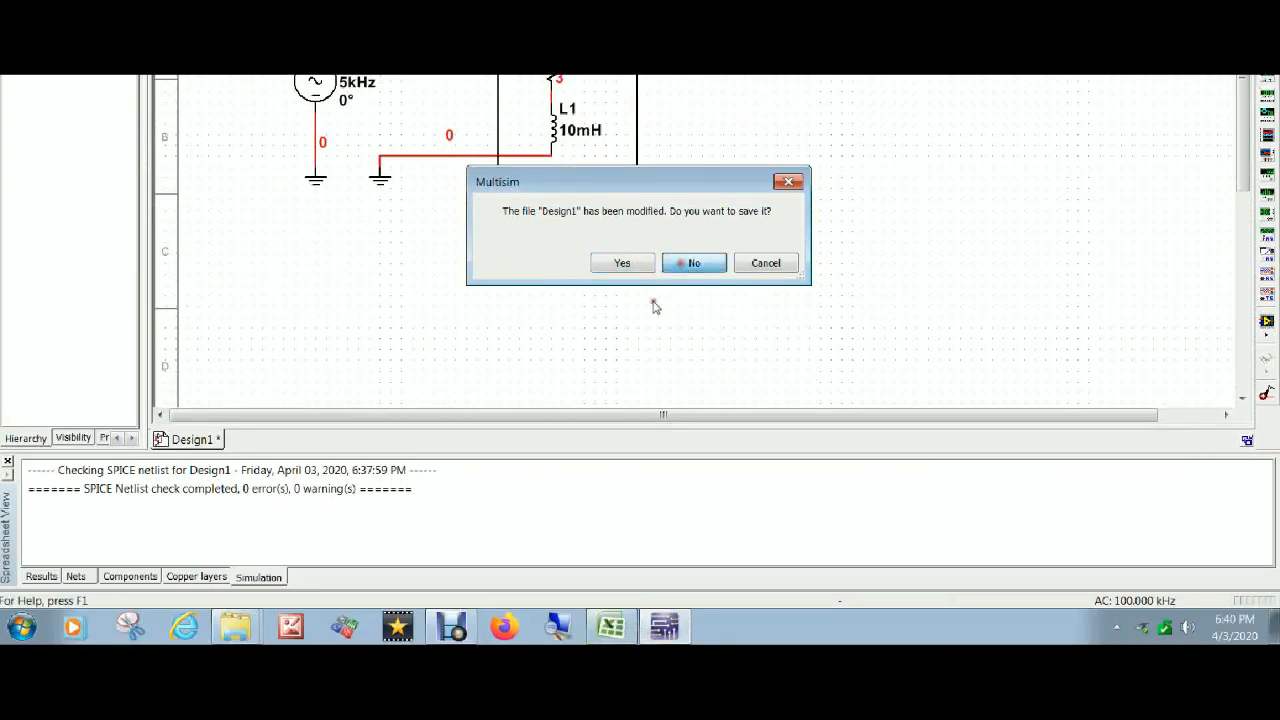